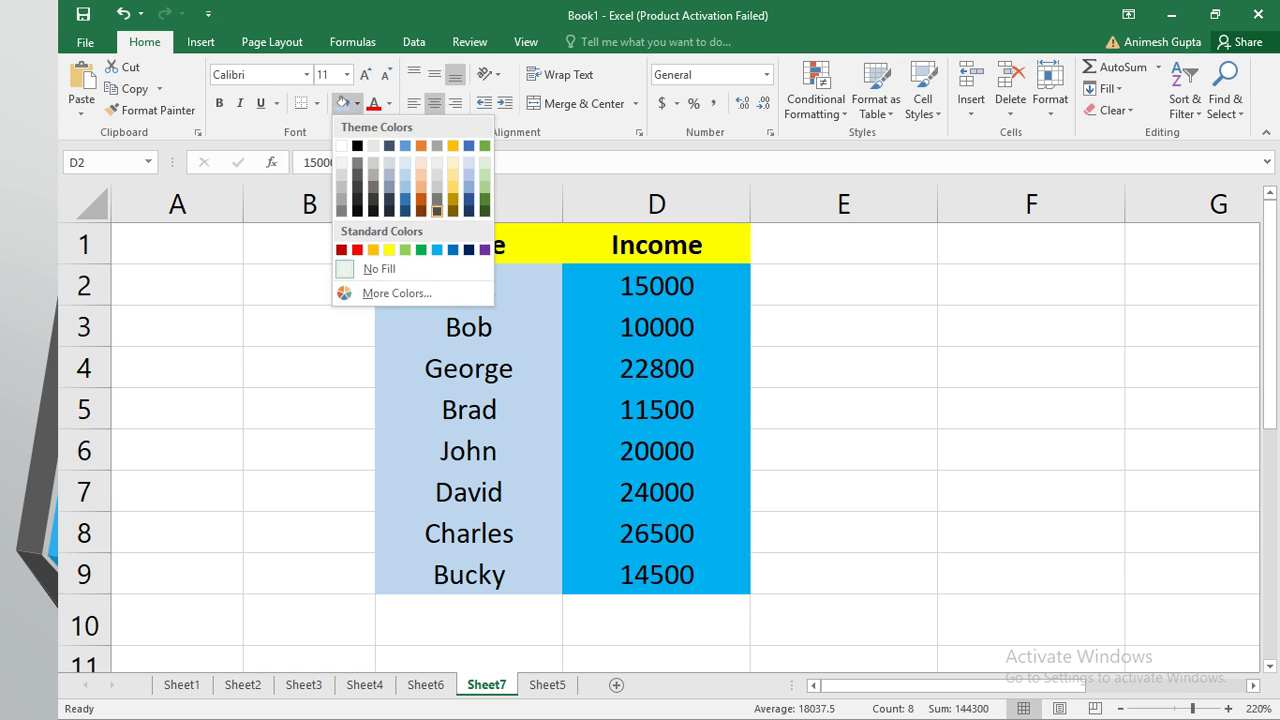
Fill the income values in D2:D9 with light orange and cells C10:D10 with light green.
click(437, 187)
click(1030, 449)
drag(469, 622, 656, 622)
click(357, 103)
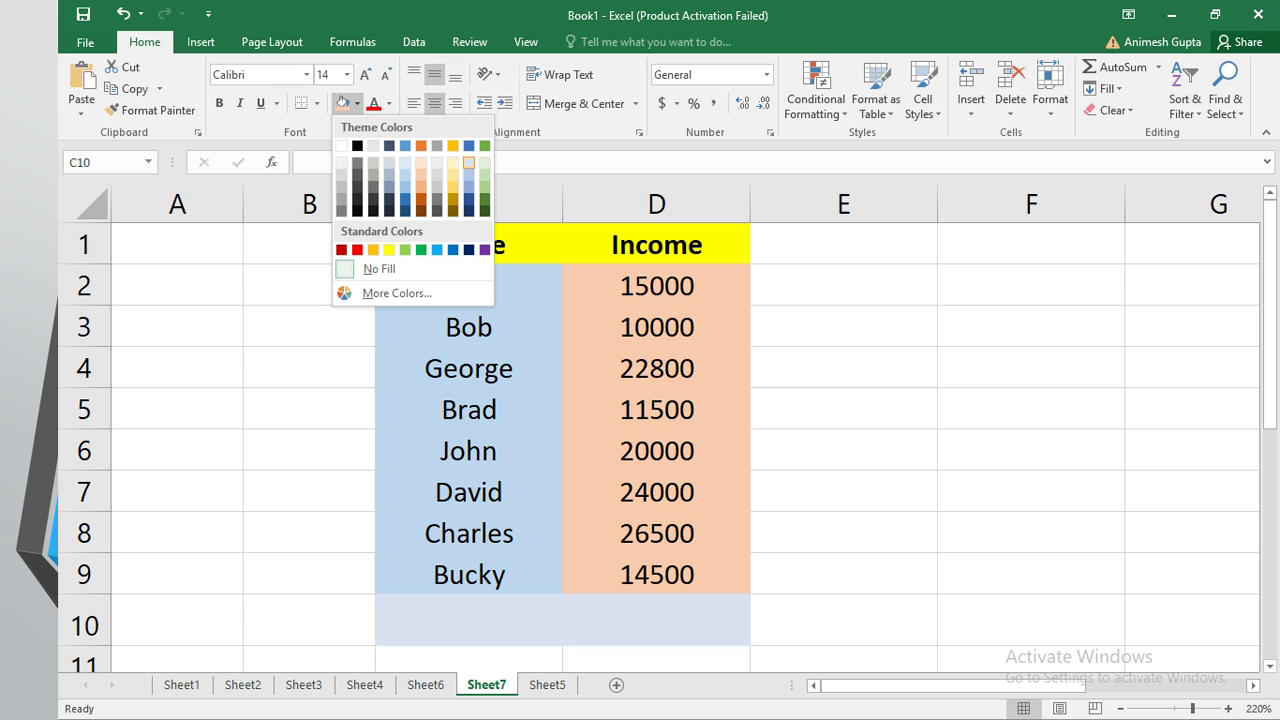
click(485, 173)
click(1031, 409)
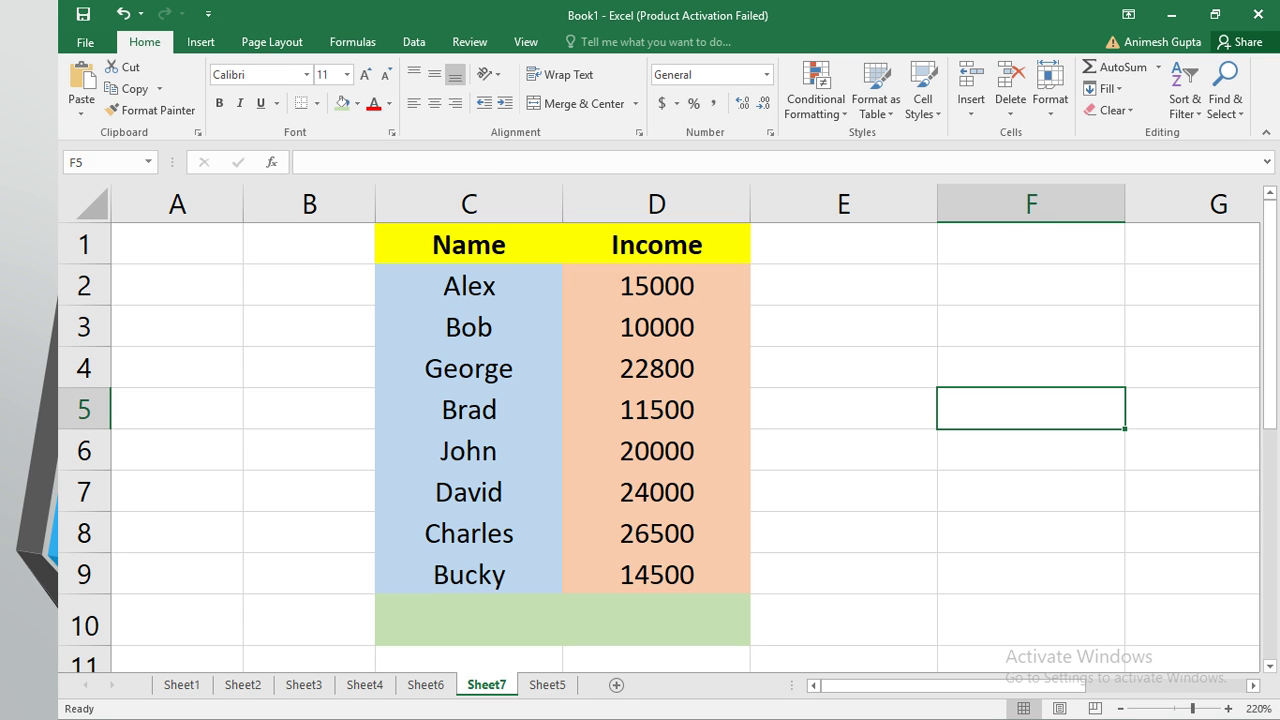
Review the names in C2:C9 and their incomes in D2:D9 row by row, down to the empty cell D10.
drag(469, 286, 469, 574)
drag(656, 286, 656, 620)
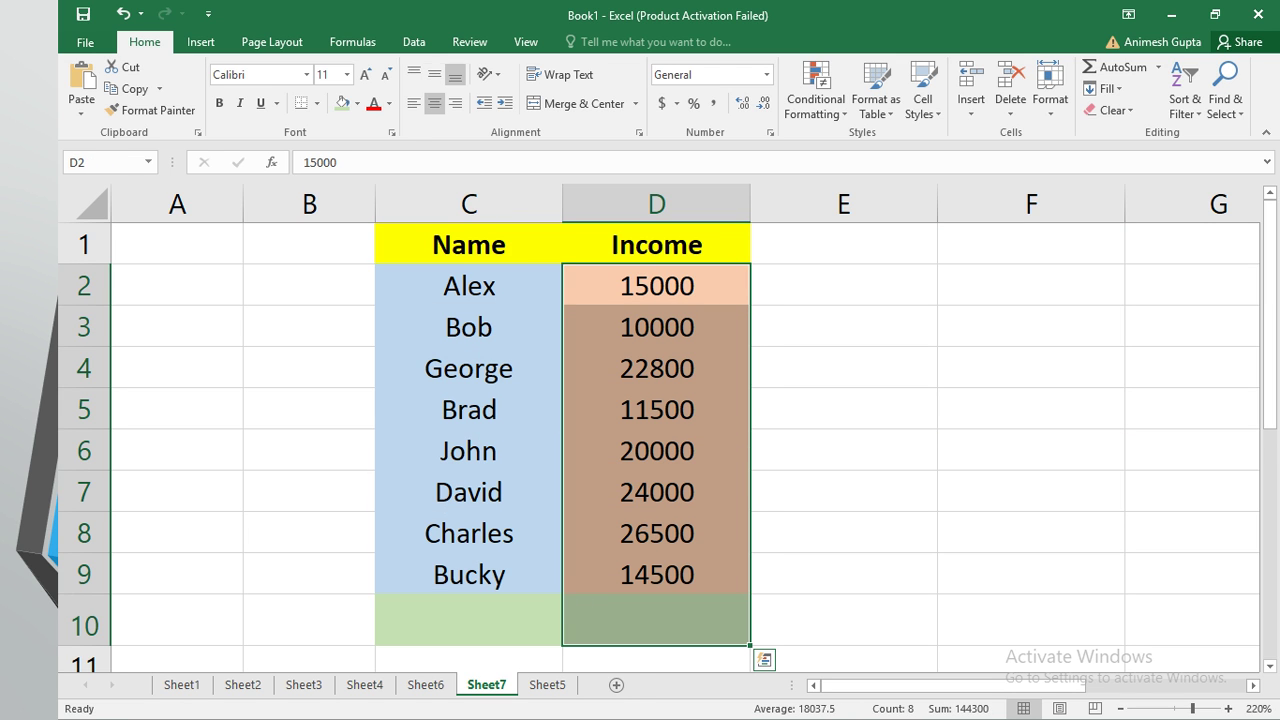
click(656, 286)
click(469, 327)
click(656, 327)
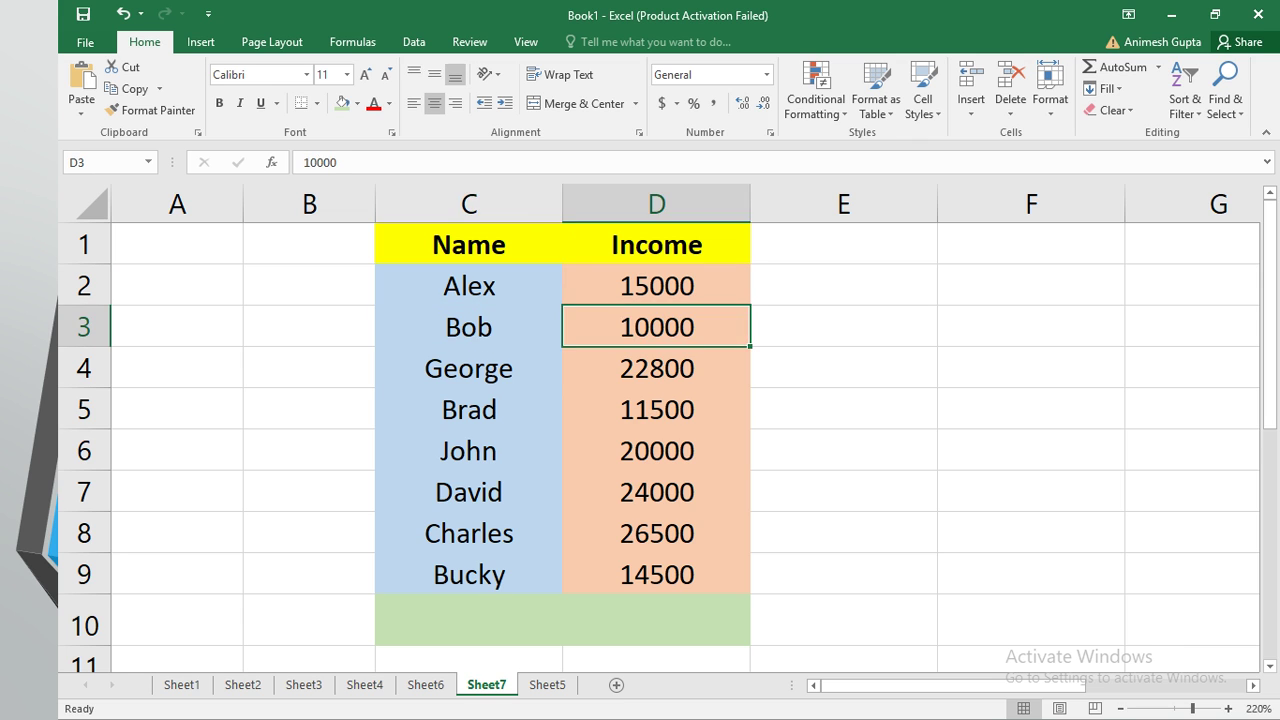
click(469, 369)
click(656, 369)
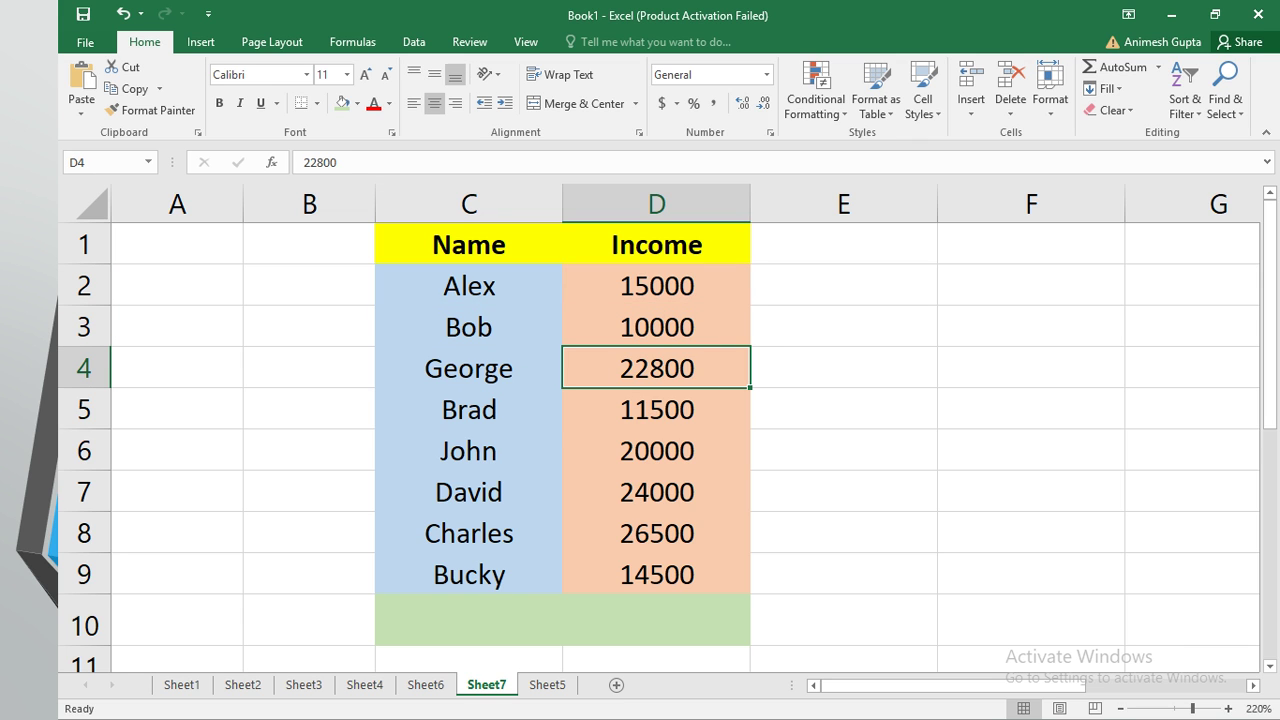
click(469, 410)
click(656, 410)
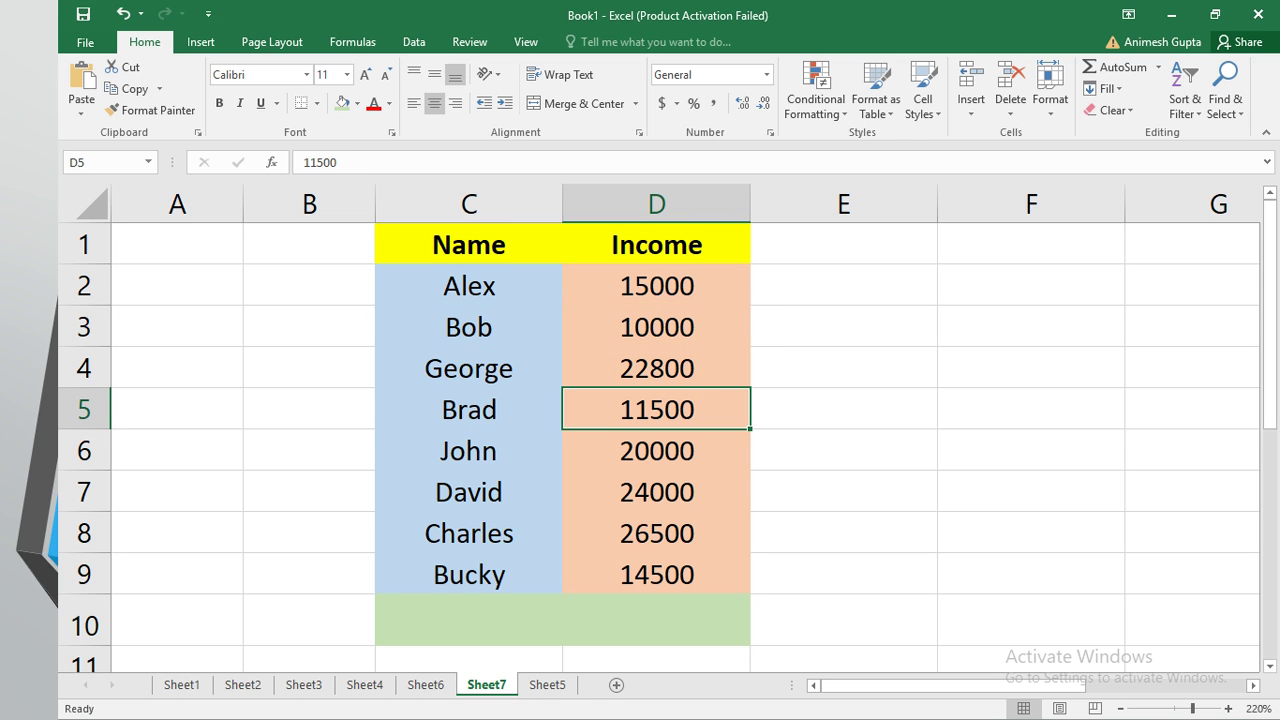
click(1031, 450)
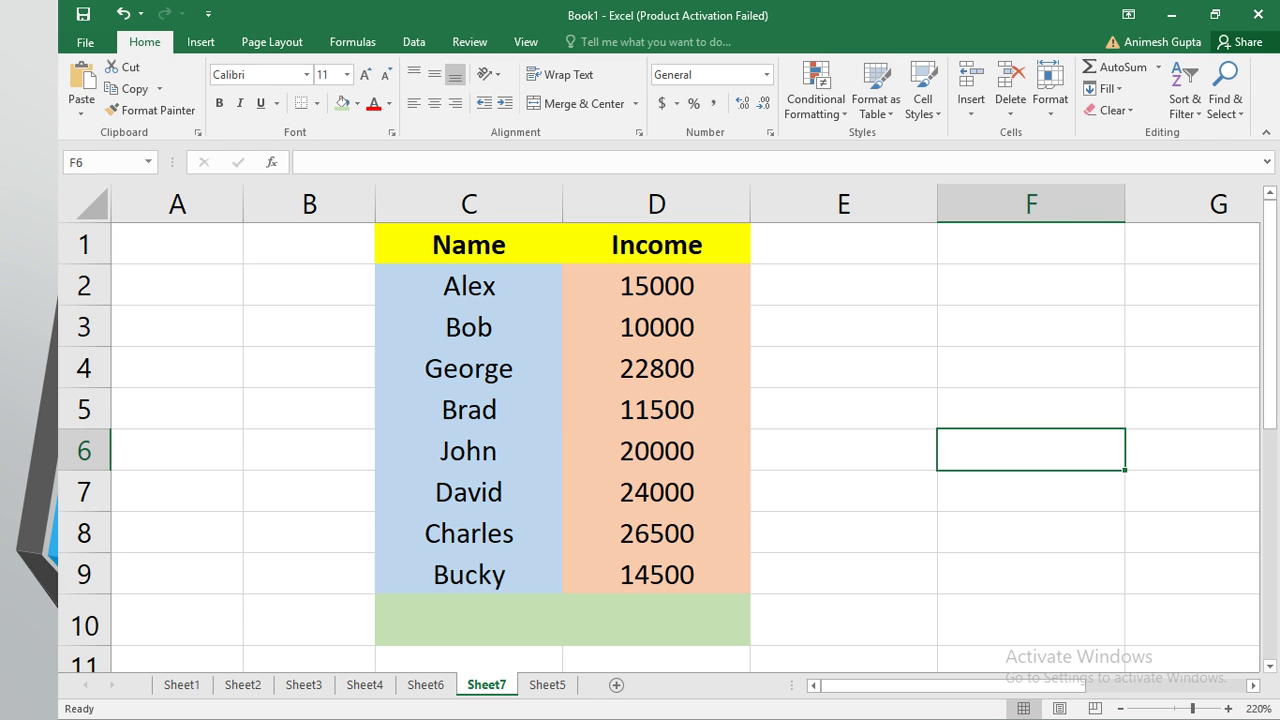
drag(656, 286, 656, 575)
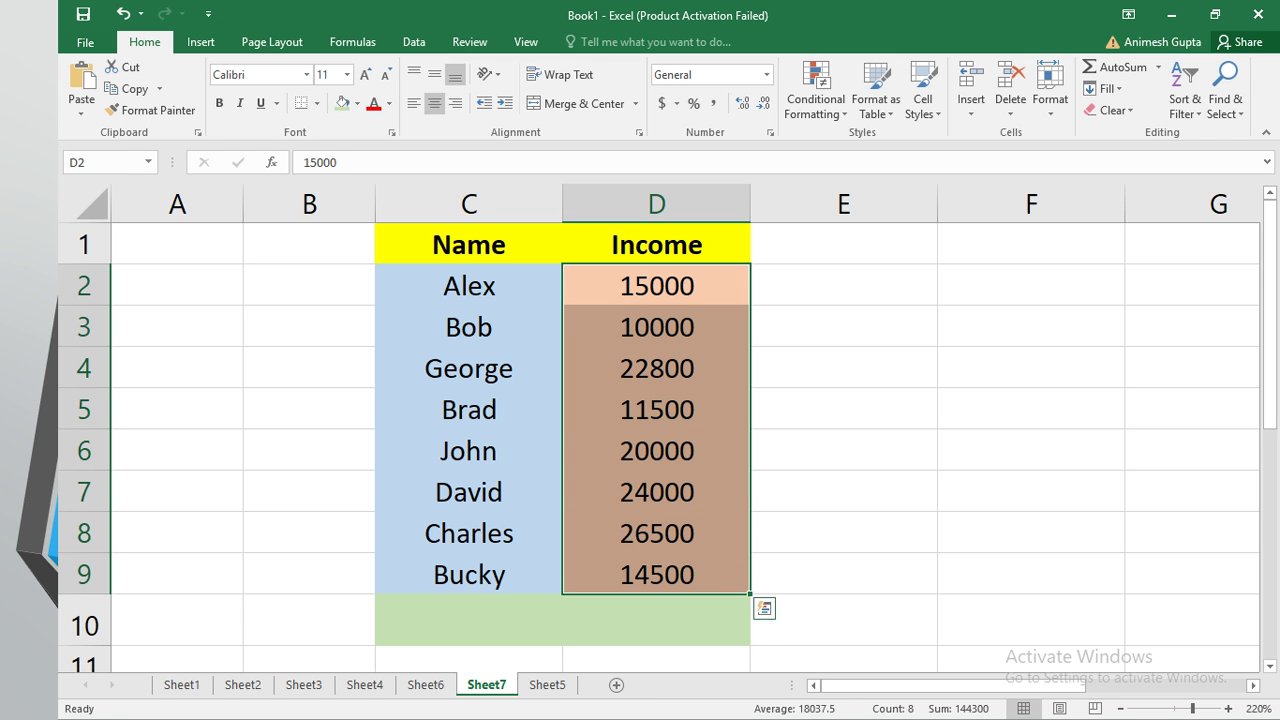
click(656, 620)
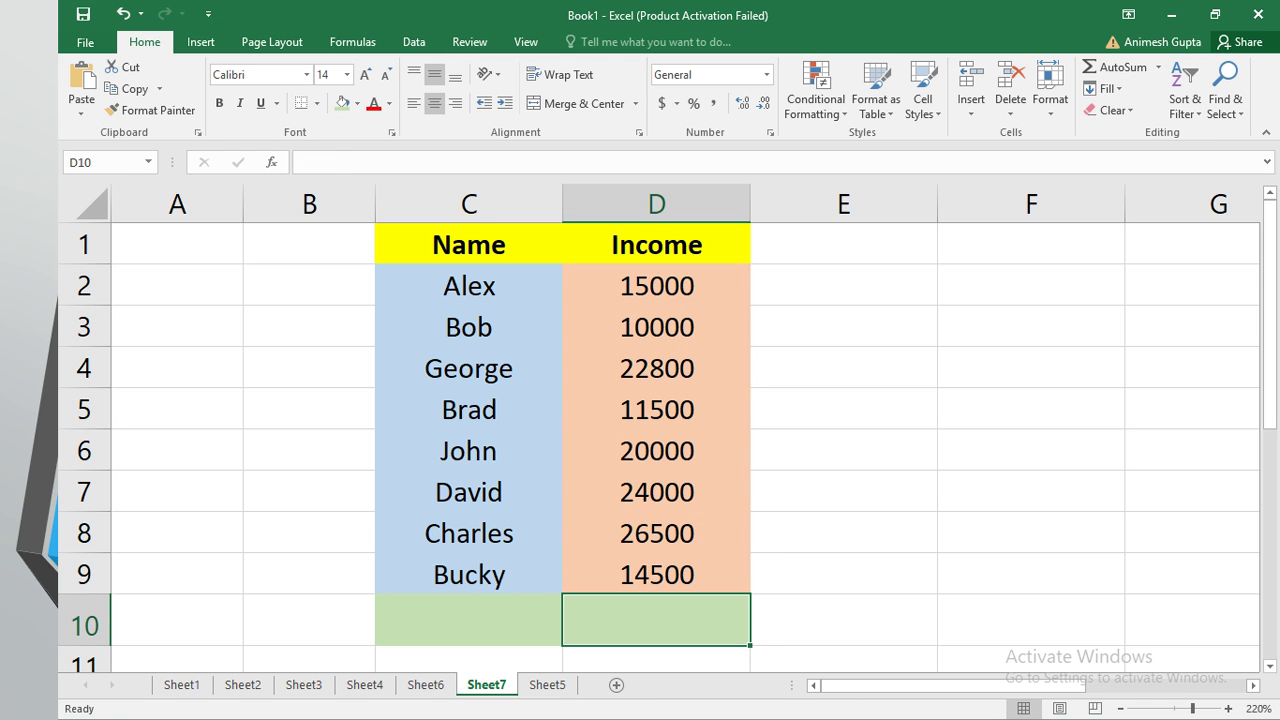
Label cell C10 as TOTAL.
click(468, 620)
text(TOTAL)
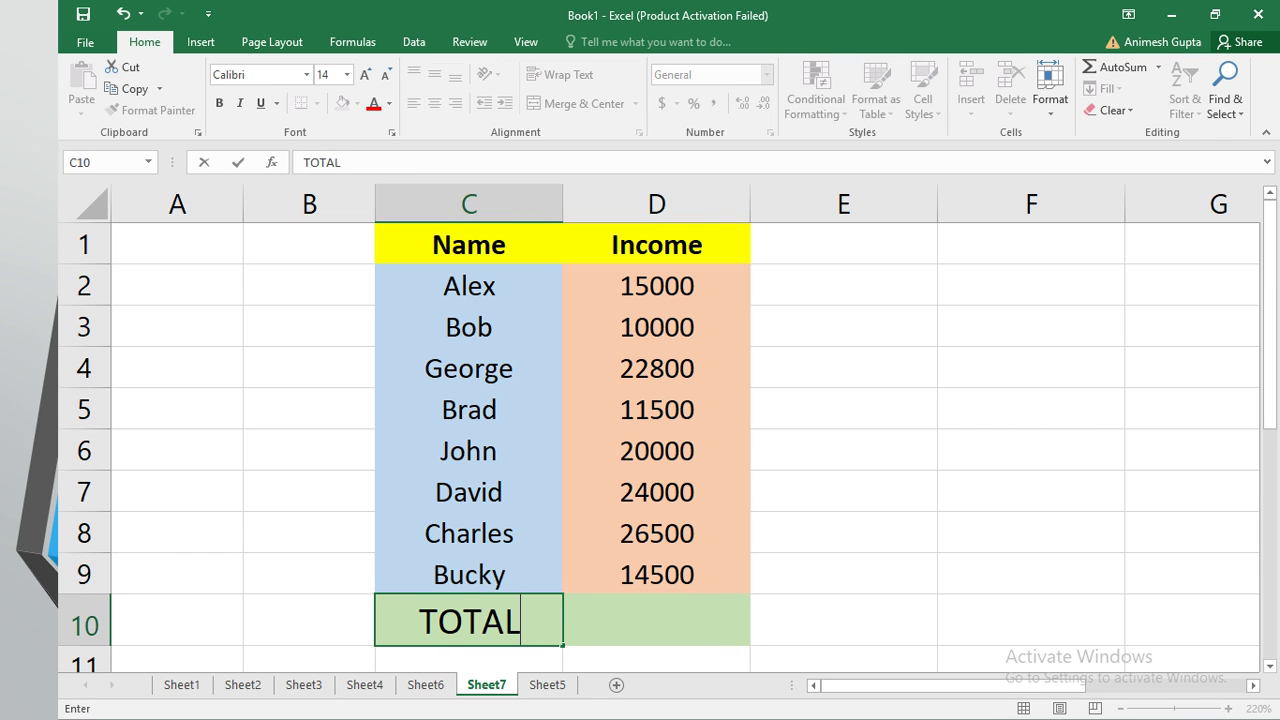
click(1031, 533)
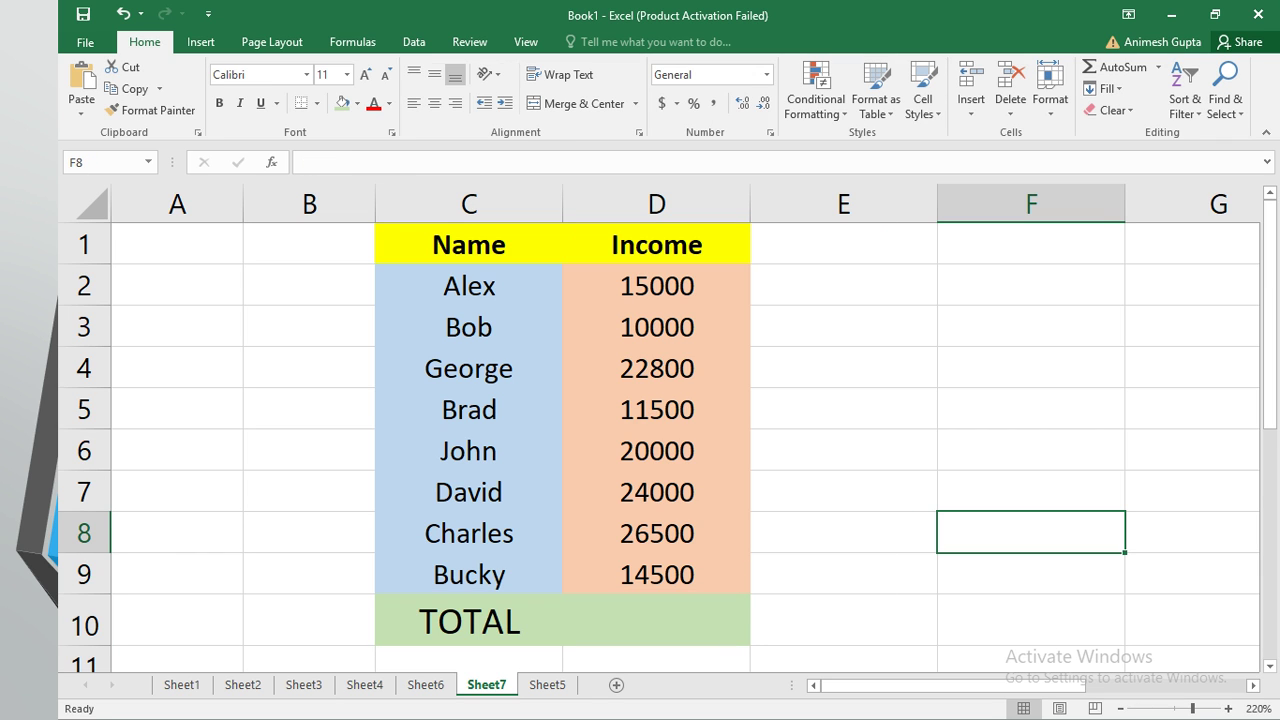
Enter the formula =SUM(D2:D9) in cell D10 to total the incomes.
click(656, 620)
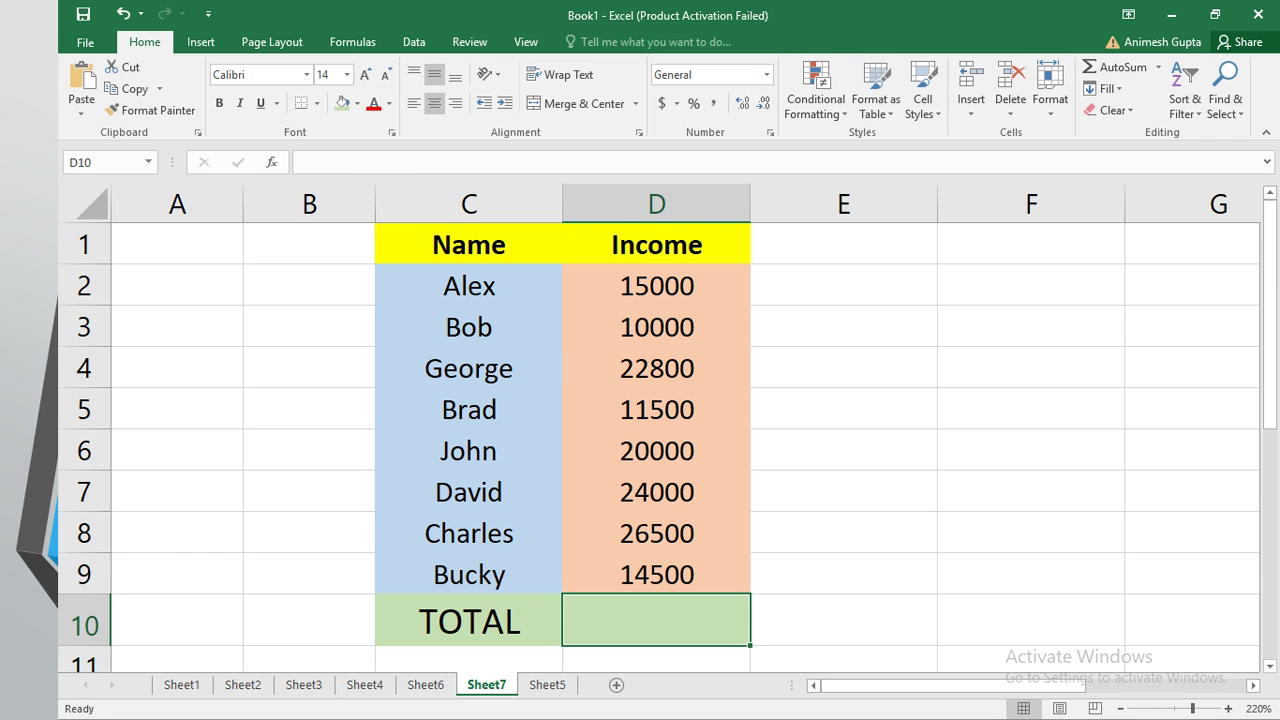
text(=SUM)
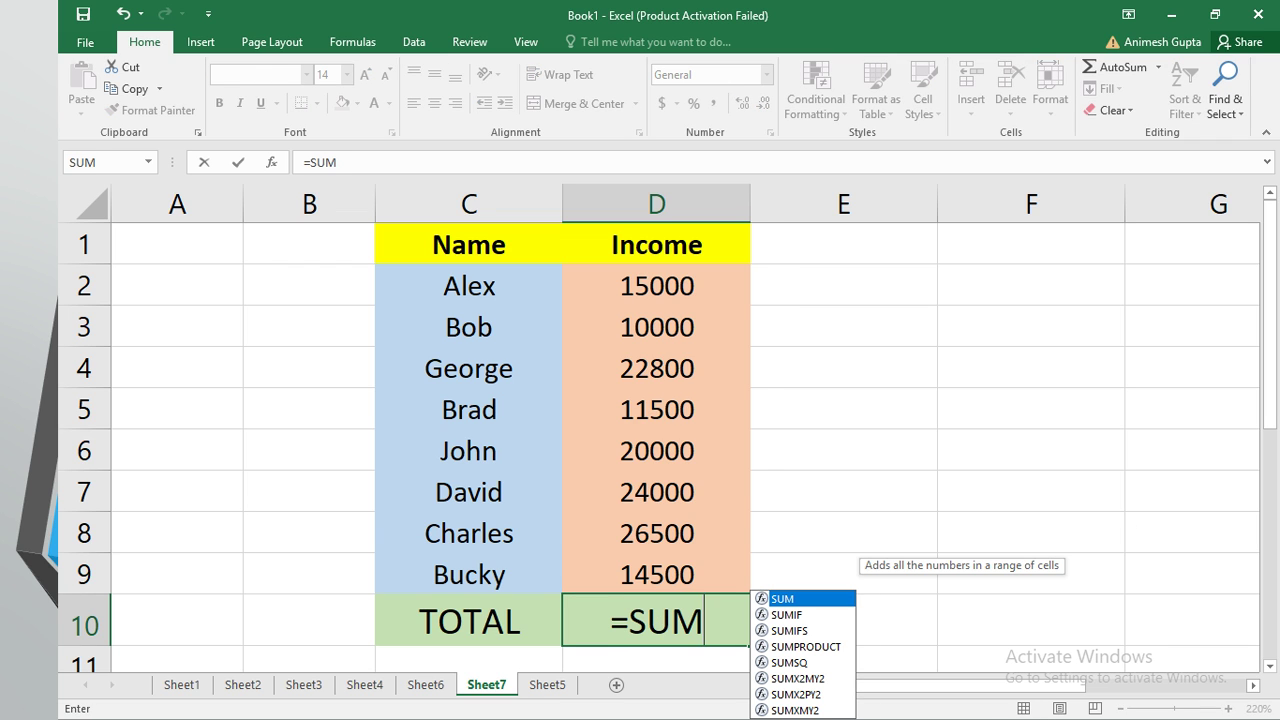
text(()
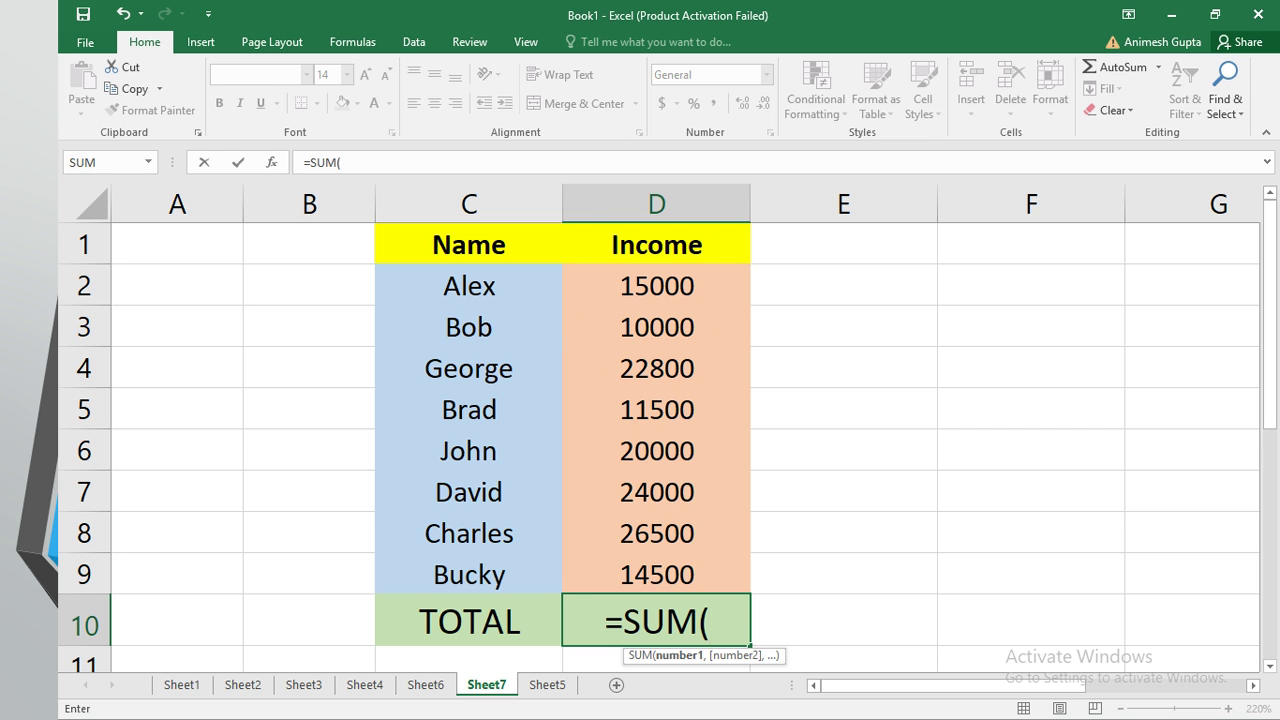
text(D2)
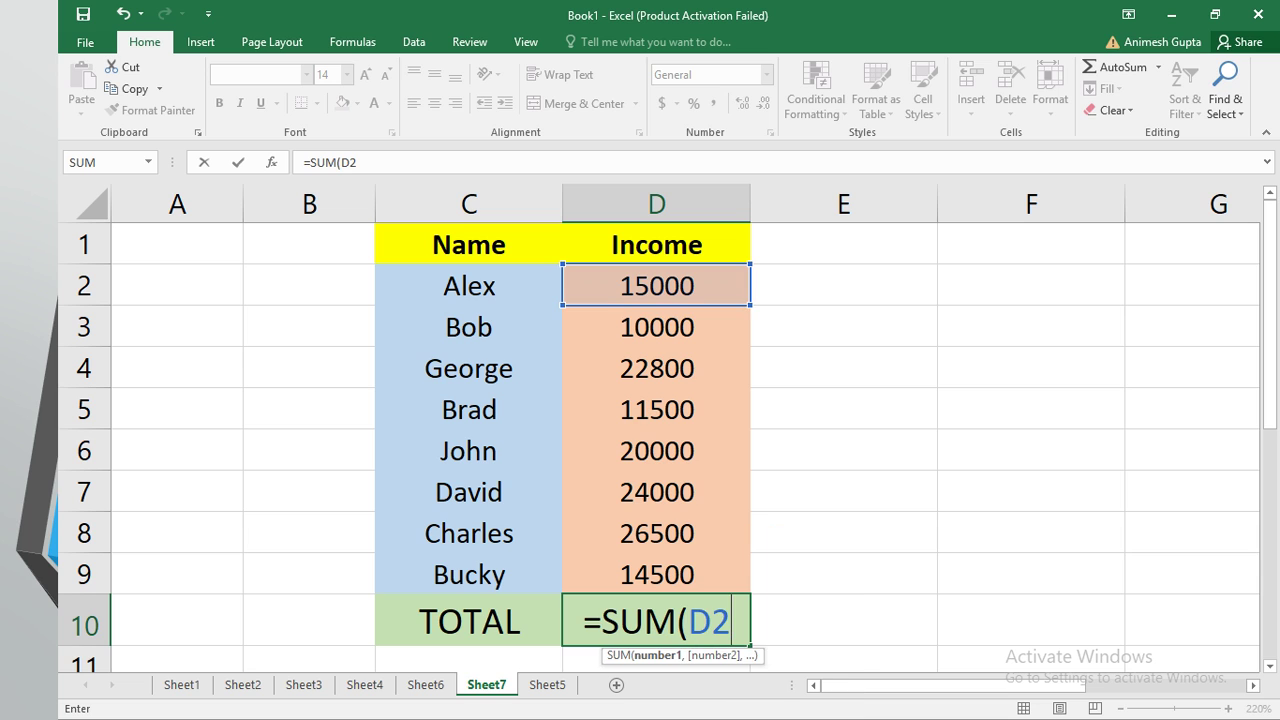
text(:D9)
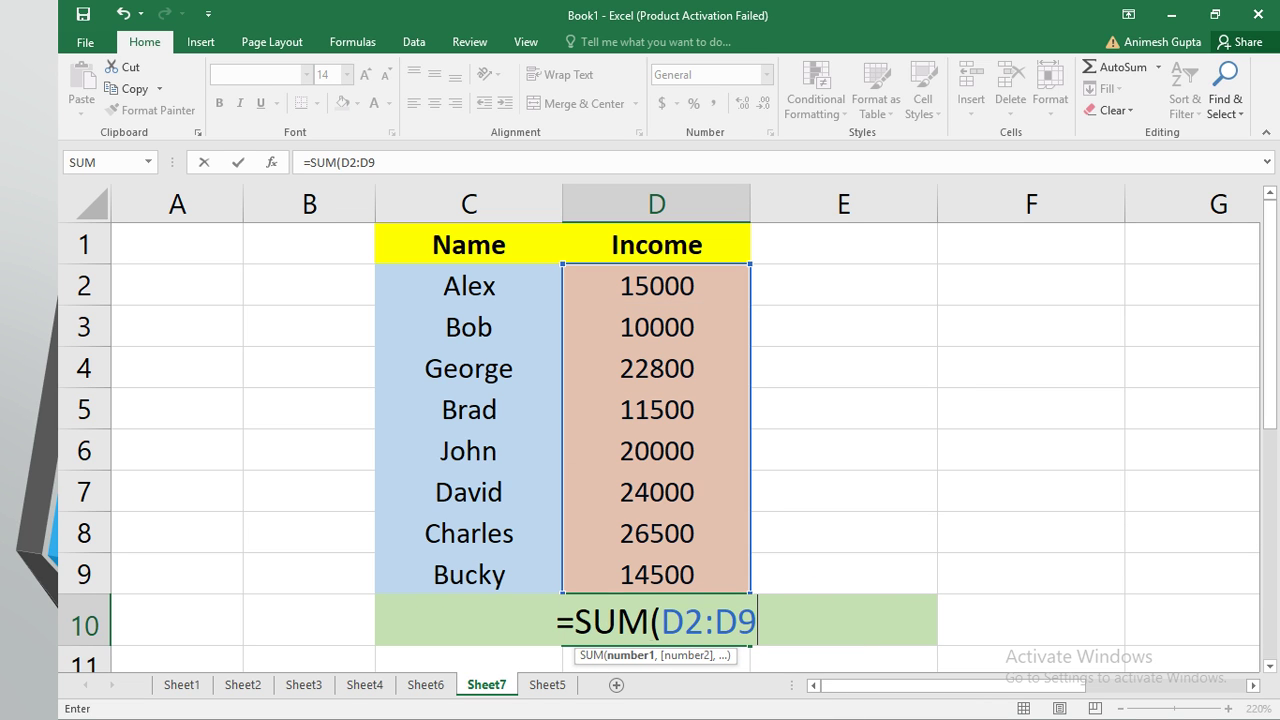
text())
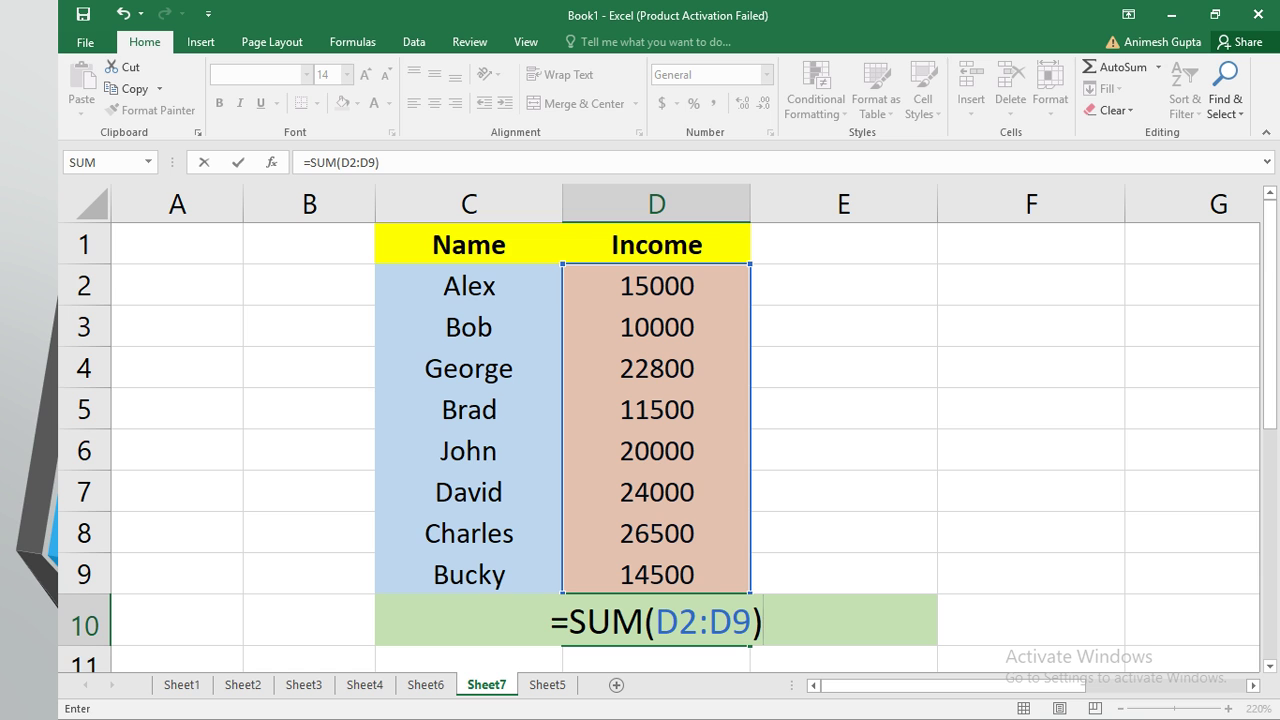
key(Return)
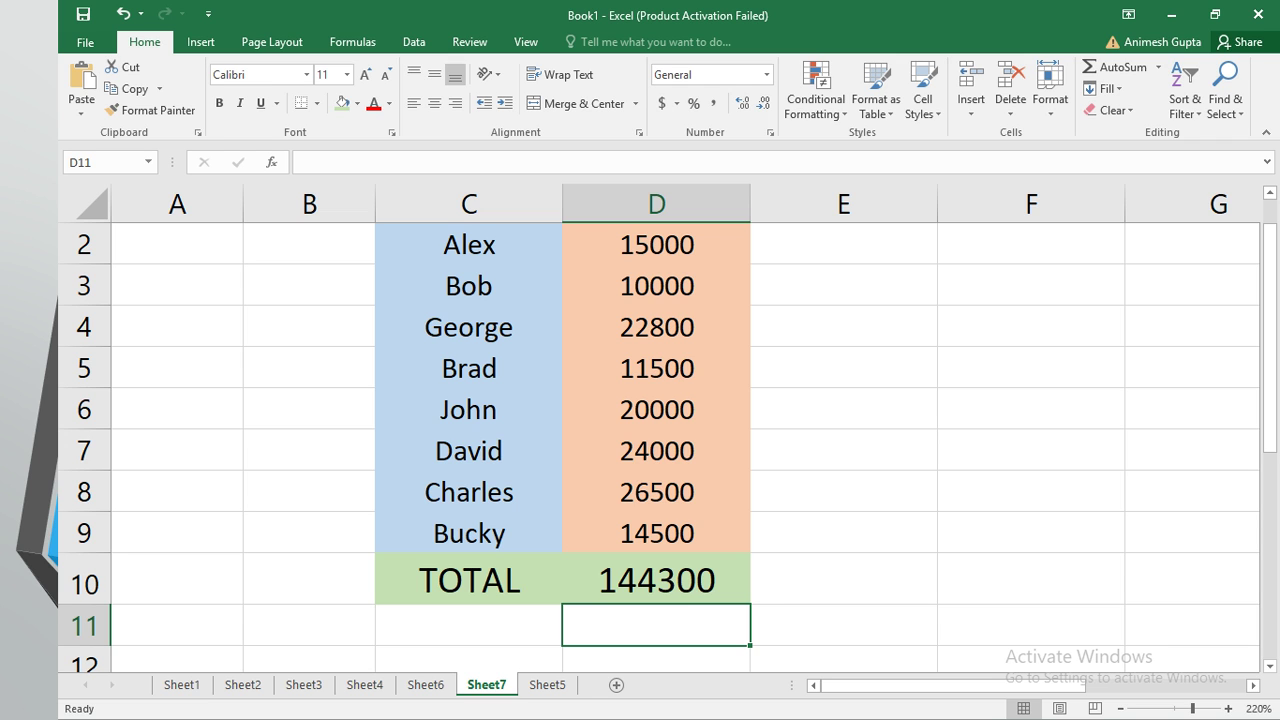
scroll(660, 430, up, 1)
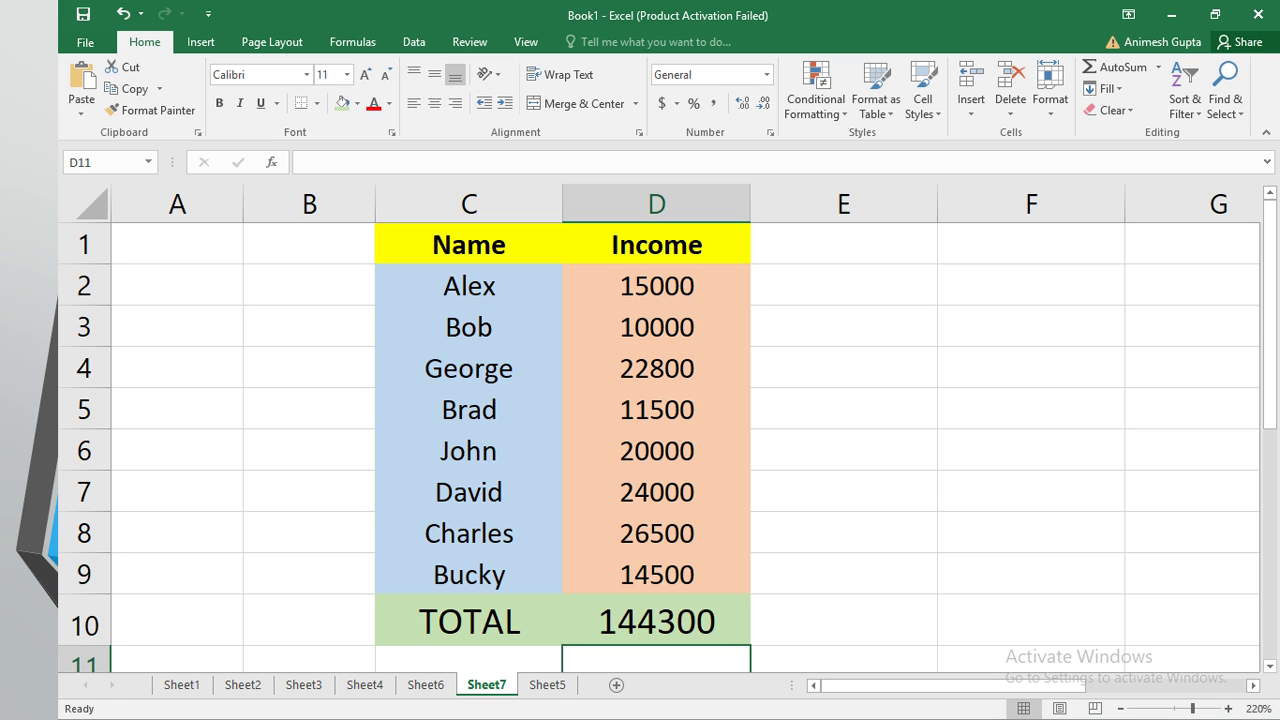
Delete the formula in D10 and enter =SUM(D2:D9) there again.
click(656, 621)
key(Delete)
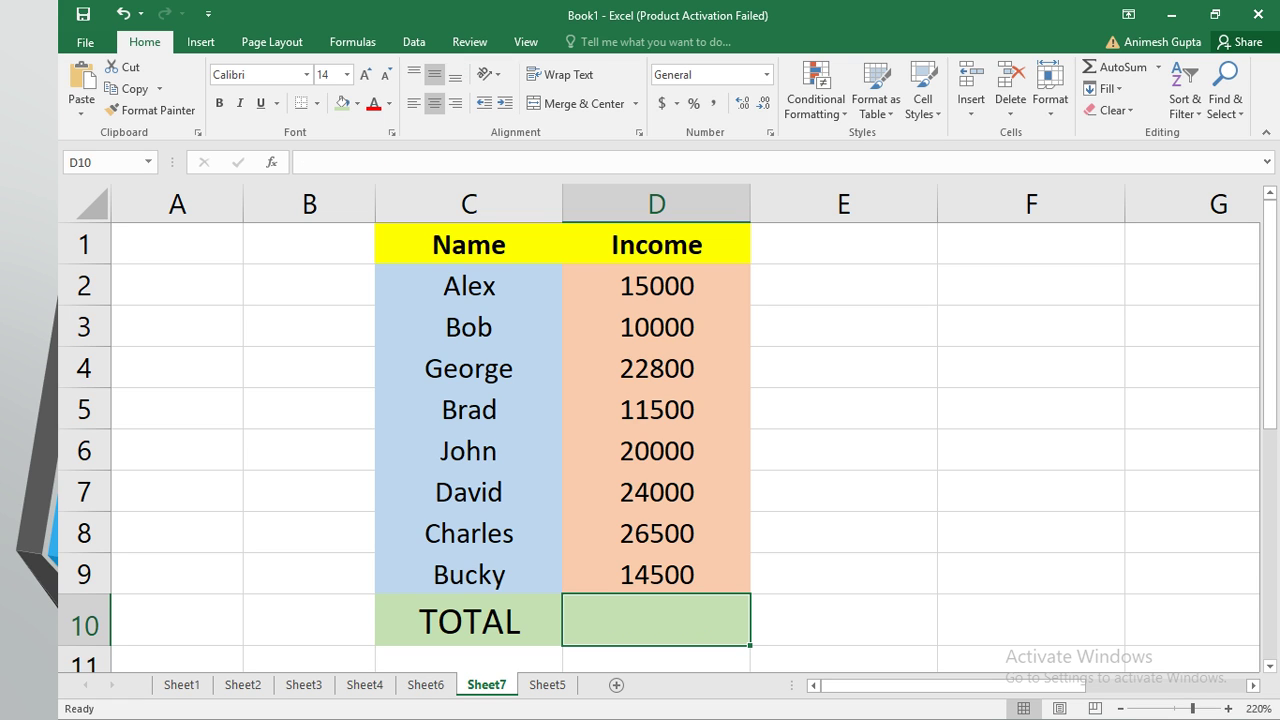
text(=)
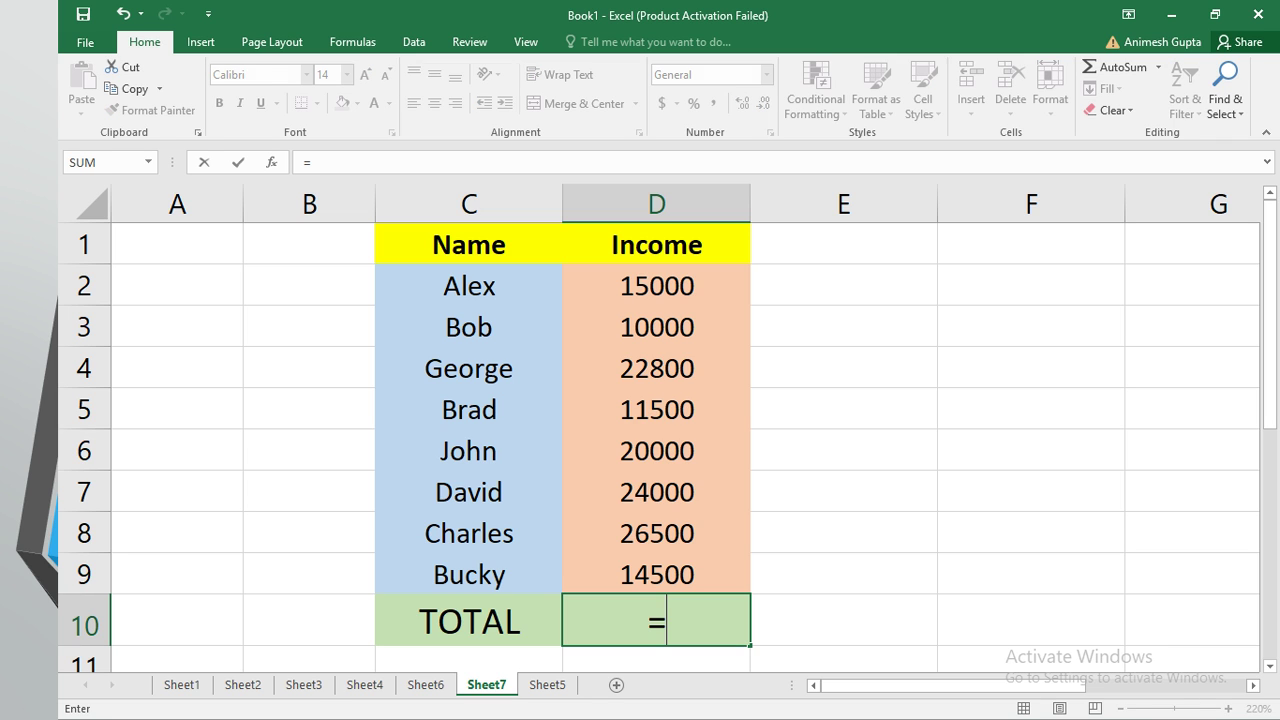
text(SUM()
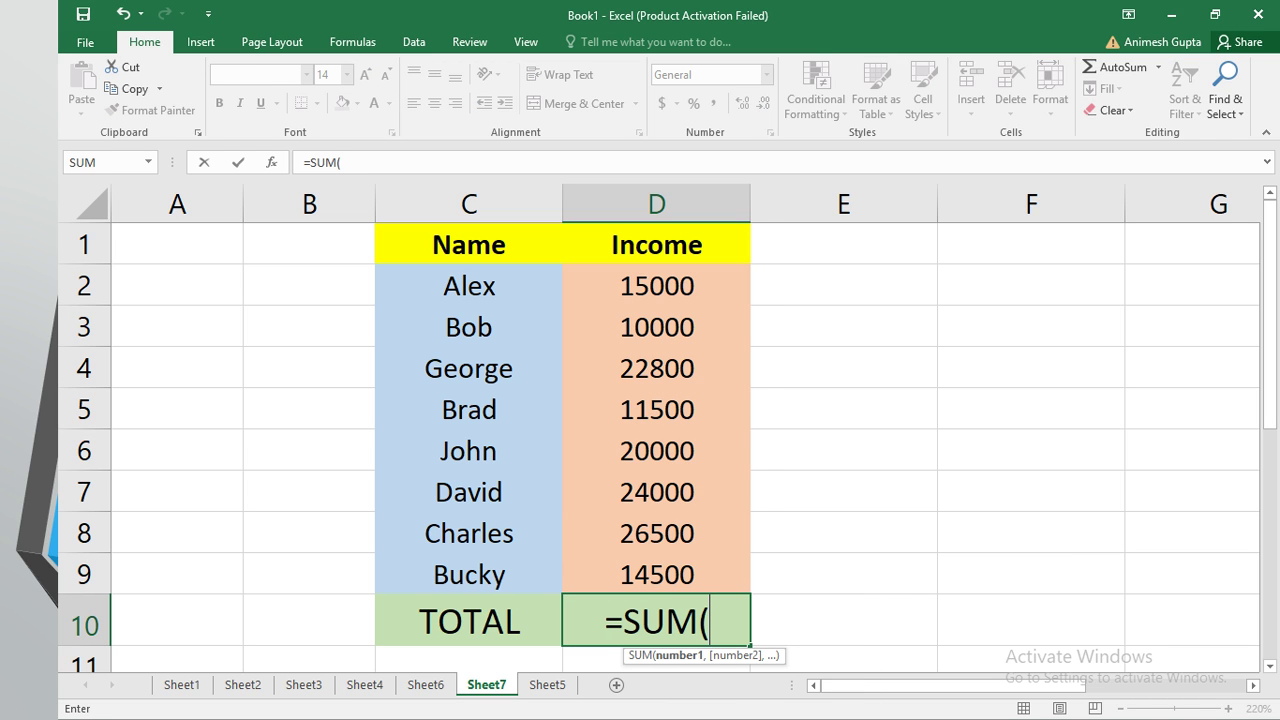
text(D2:)
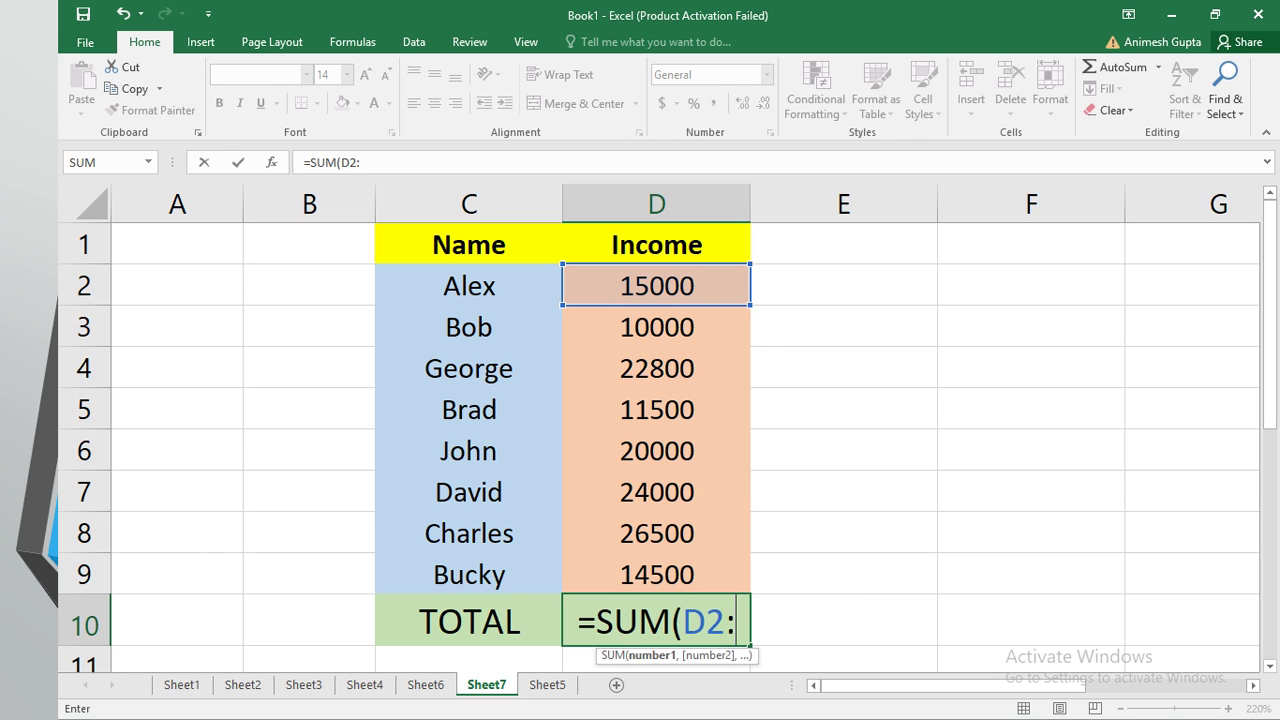
text(D9))
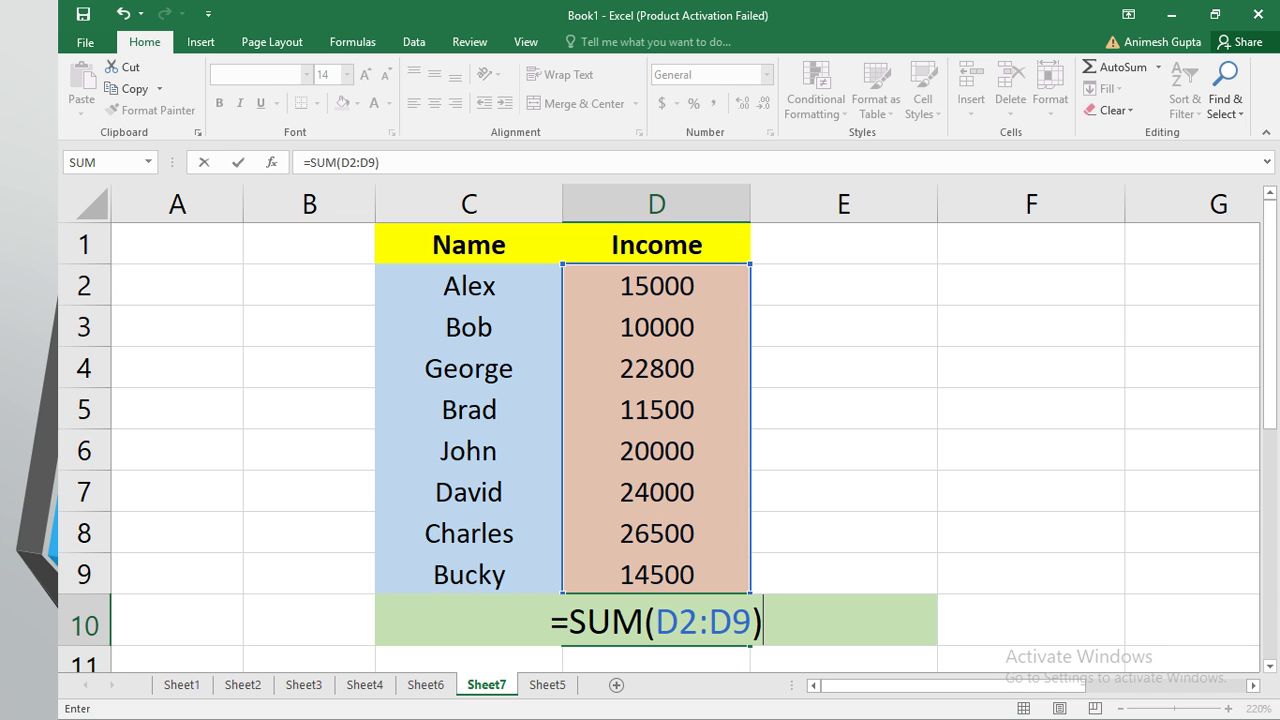
key(Return)
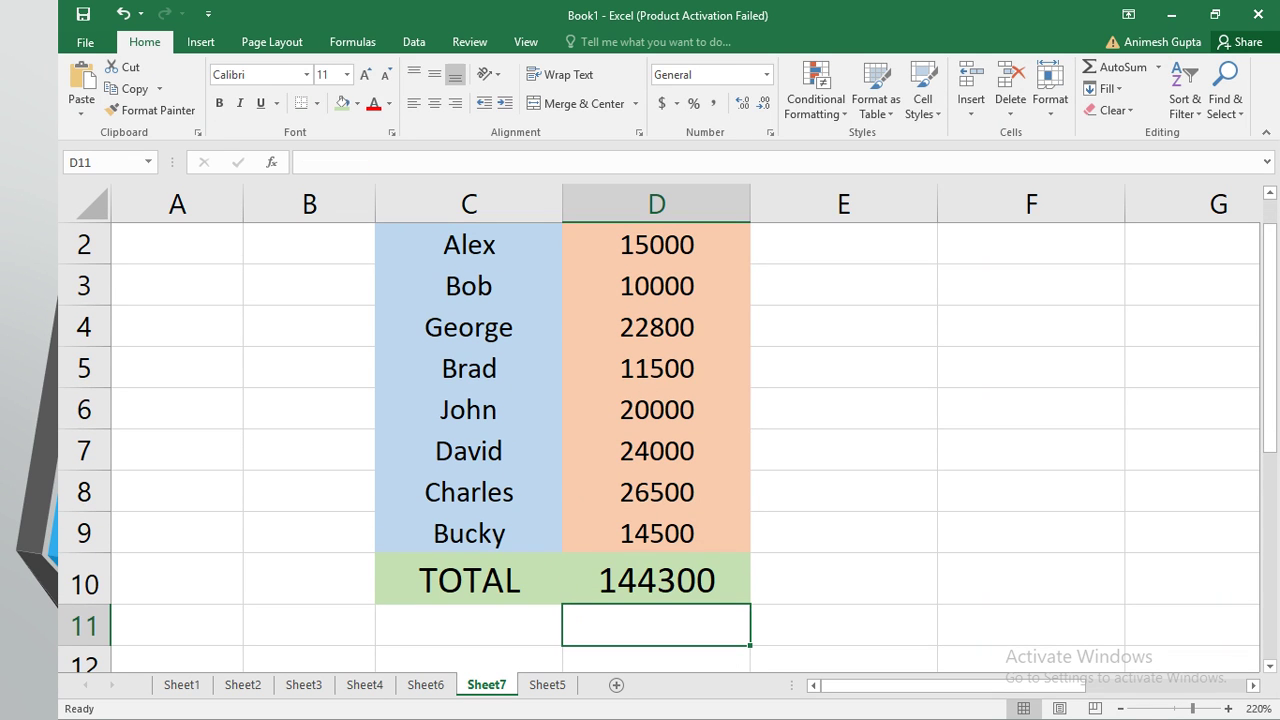
Switch to the PowerPoint slide show, reveal the AVERAGE( ) heading and its definition, and return to the Excel workbook.
key(alt+Tab)
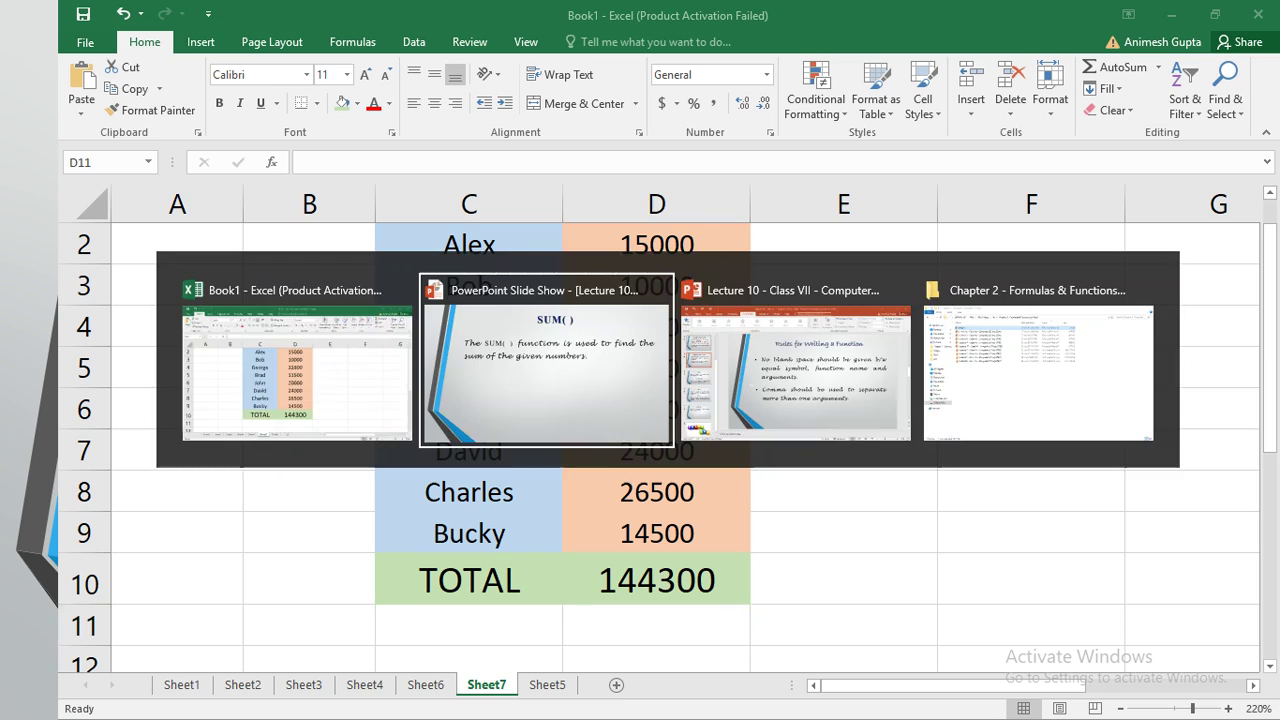
key(Right)
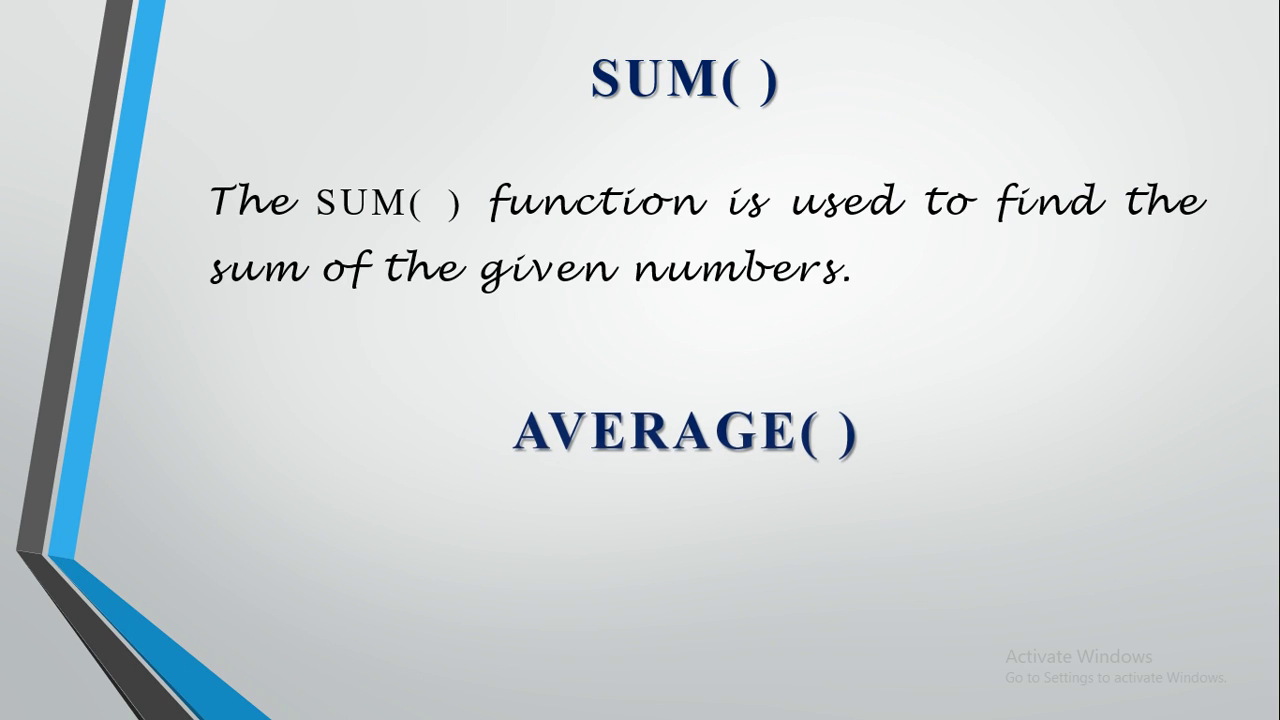
key(Right)
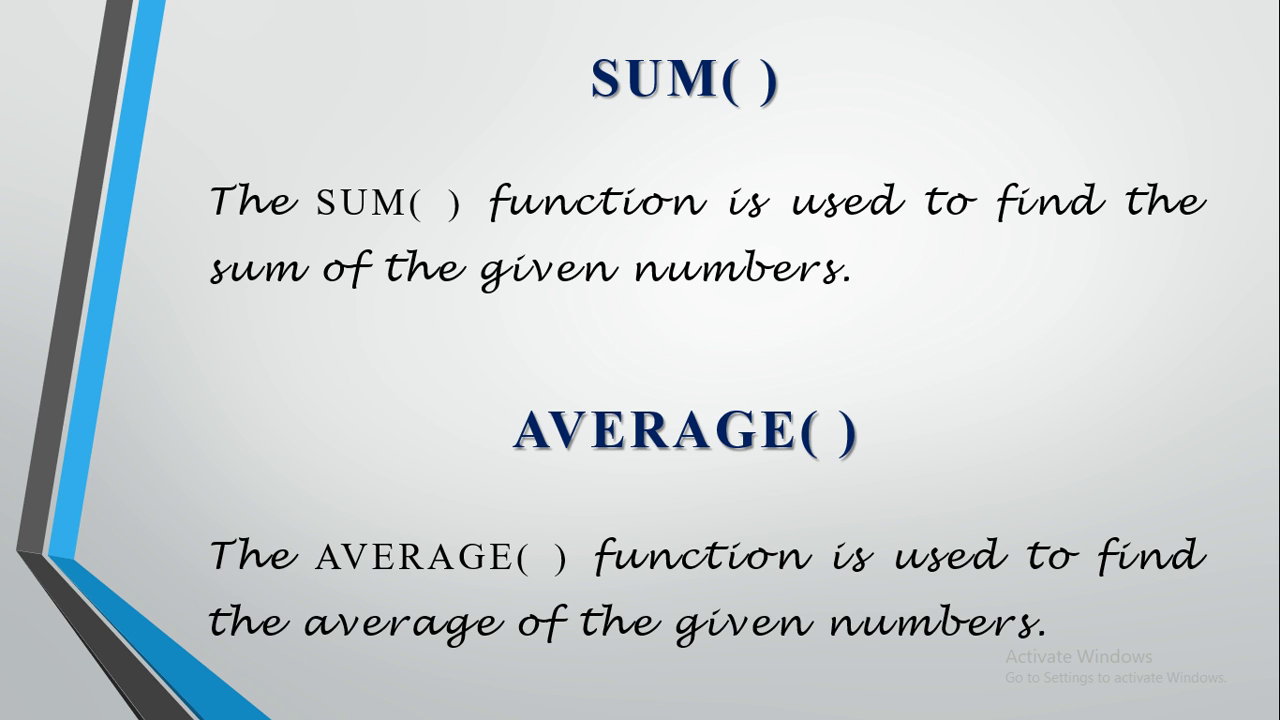
key(alt+Tab)
click(1031, 245)
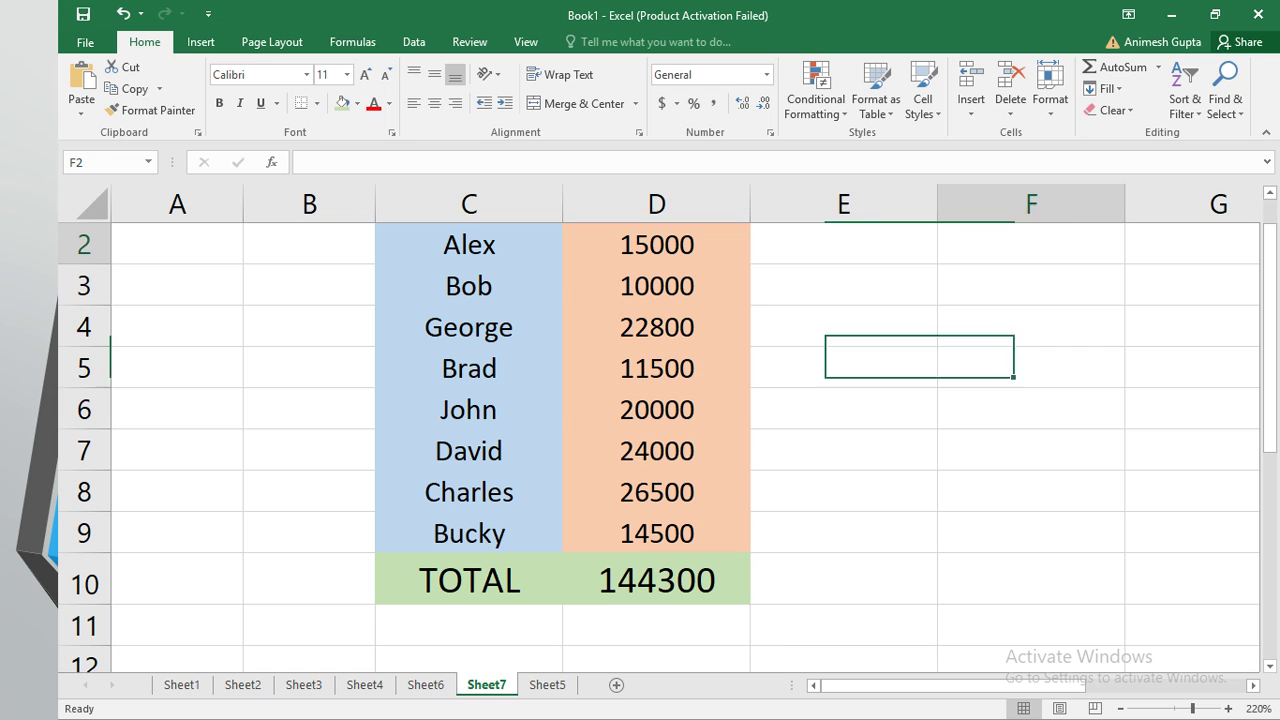
Clear the label and formula from the total row, C10:D10.
scroll(668, 441, up, 1)
drag(469, 621, 658, 621)
key(Delete)
click(844, 409)
Label cell C10 as "Avg.".
click(469, 621)
text(AV)
key(BackSpace)
text(verage)
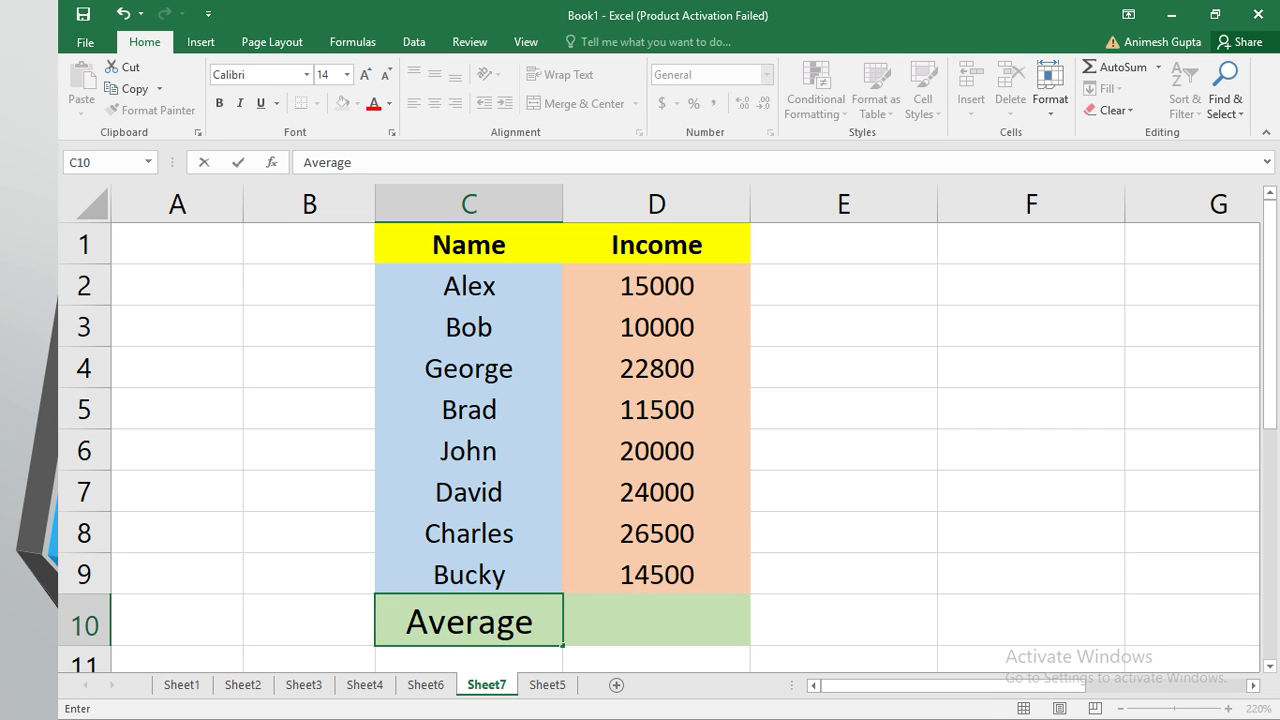
key(BackSpace)
key(BackSpace)
key(BackSpace)
key(BackSpace)
key(BackSpace)
key(BackSpace)
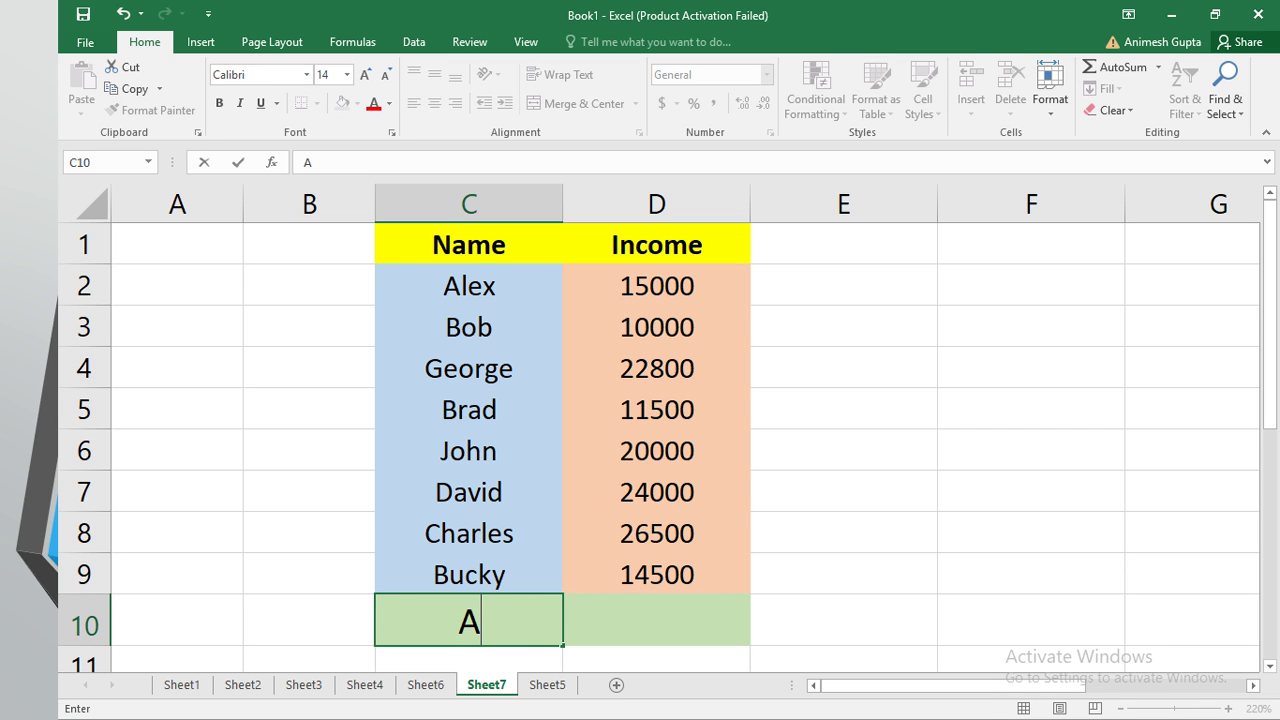
text(vg.)
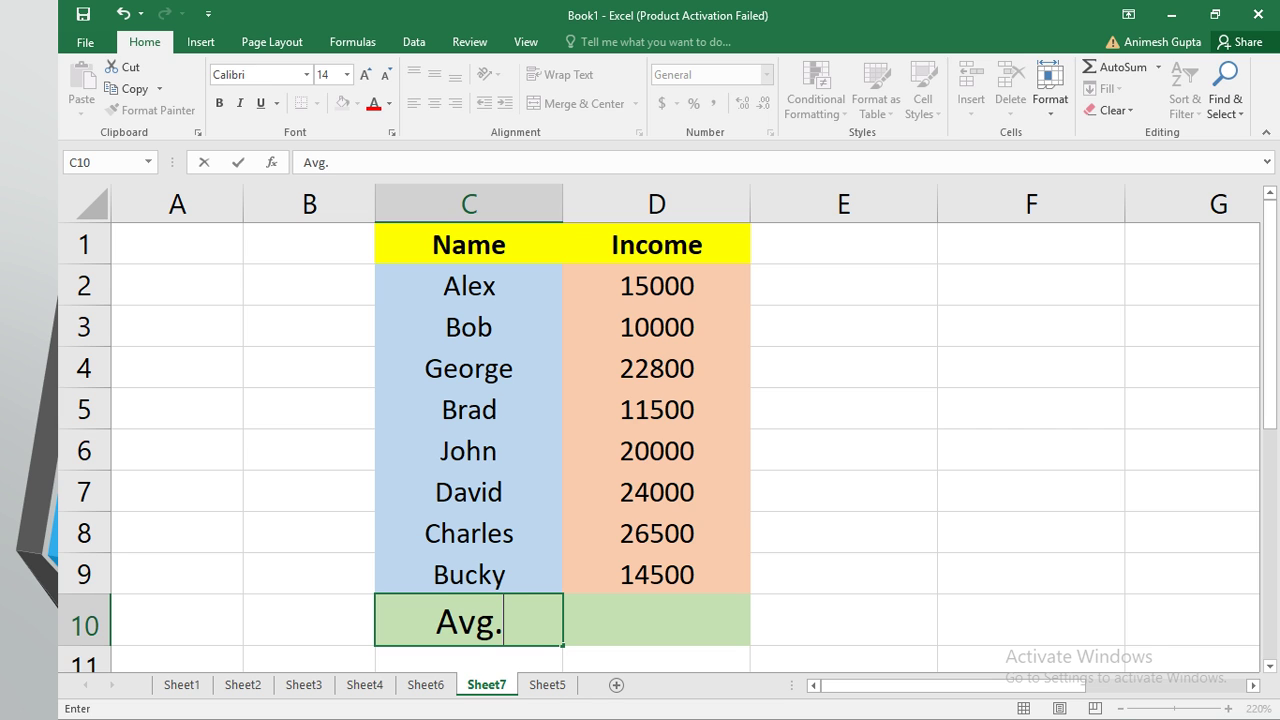
click(1031, 492)
click(656, 620)
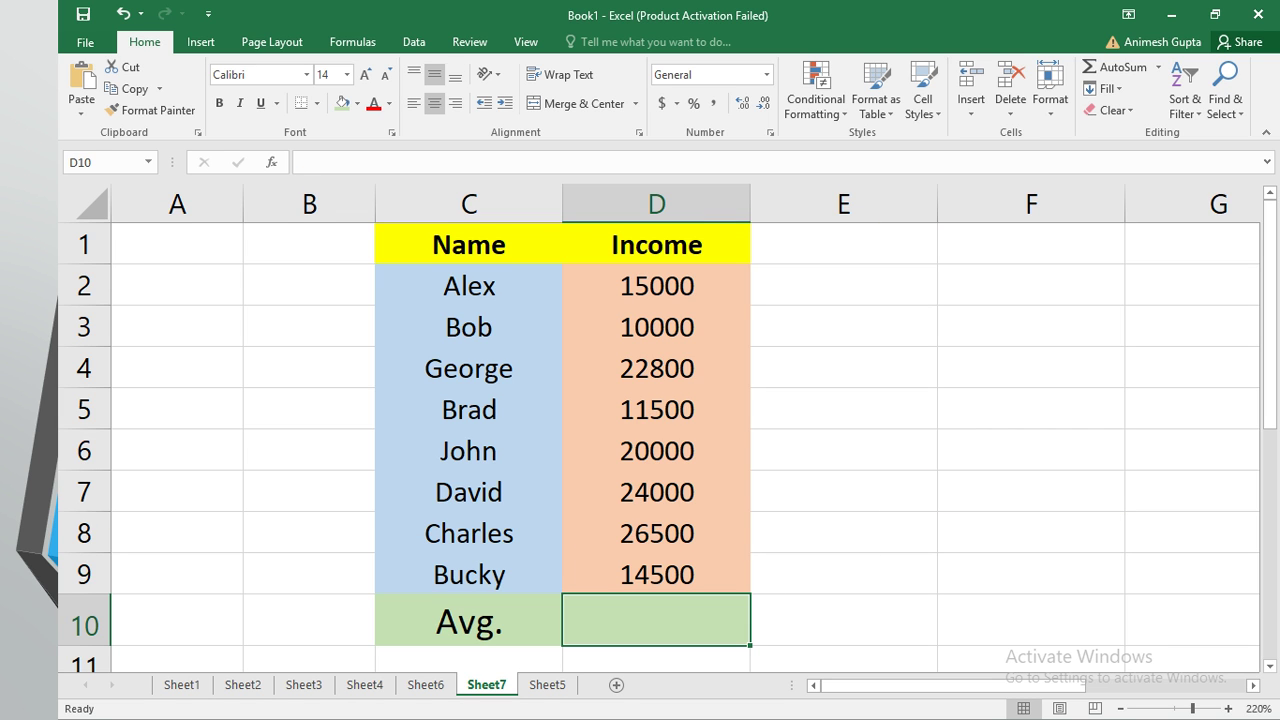
text(=AVERAGE)
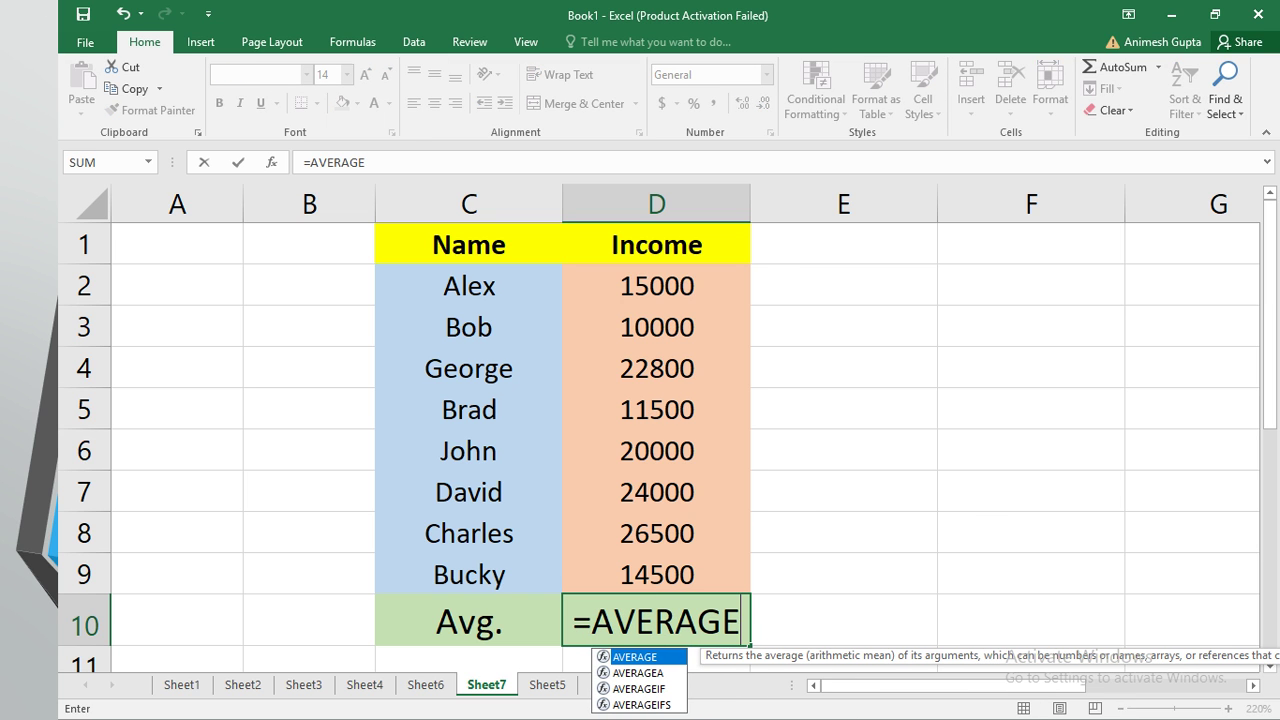
text(()
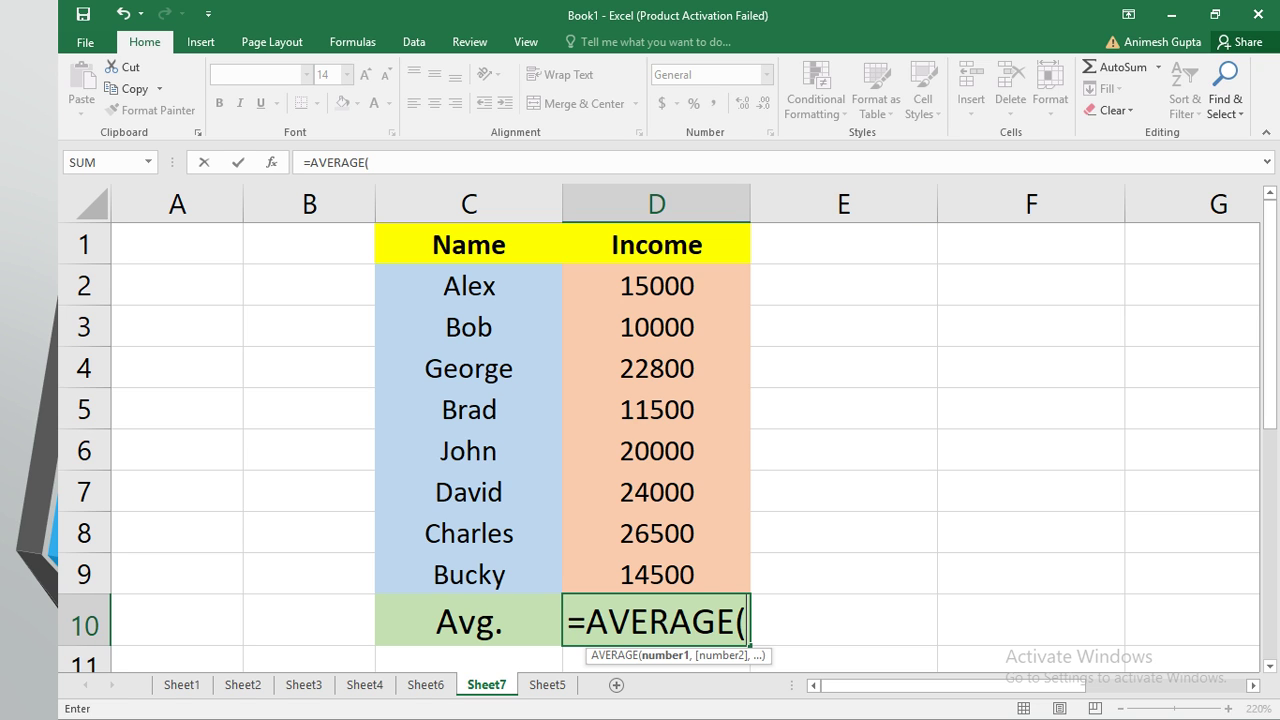
key(BackSpace)
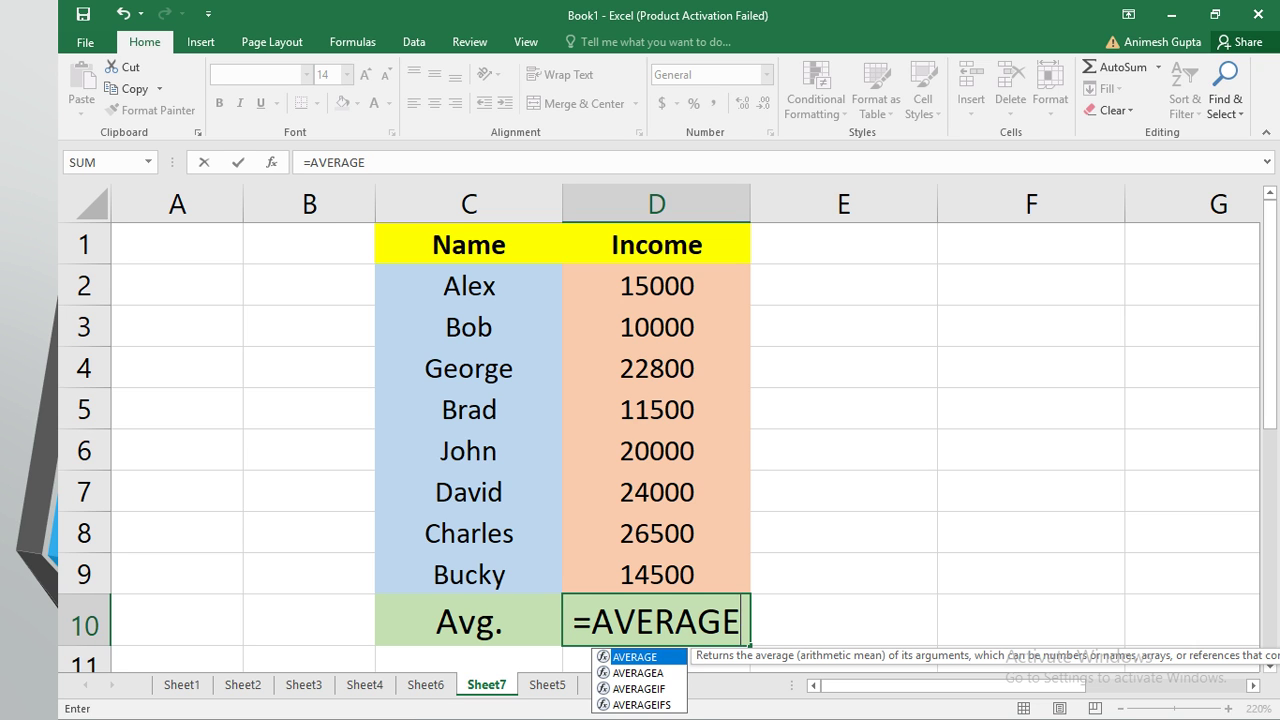
click(843, 620)
Widen column D to fit the formula and enter =AVERAGE(D2:D9) in cell D10.
drag(750, 204, 910, 204)
click(736, 621)
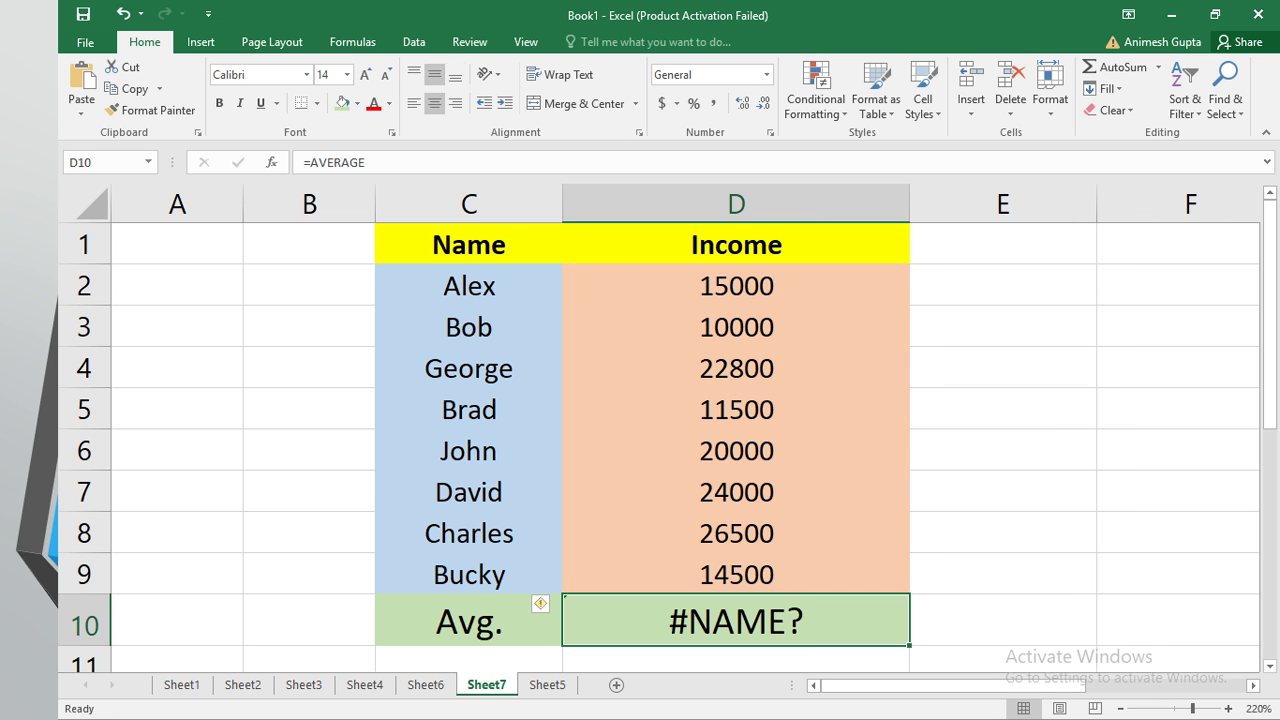
text(=)
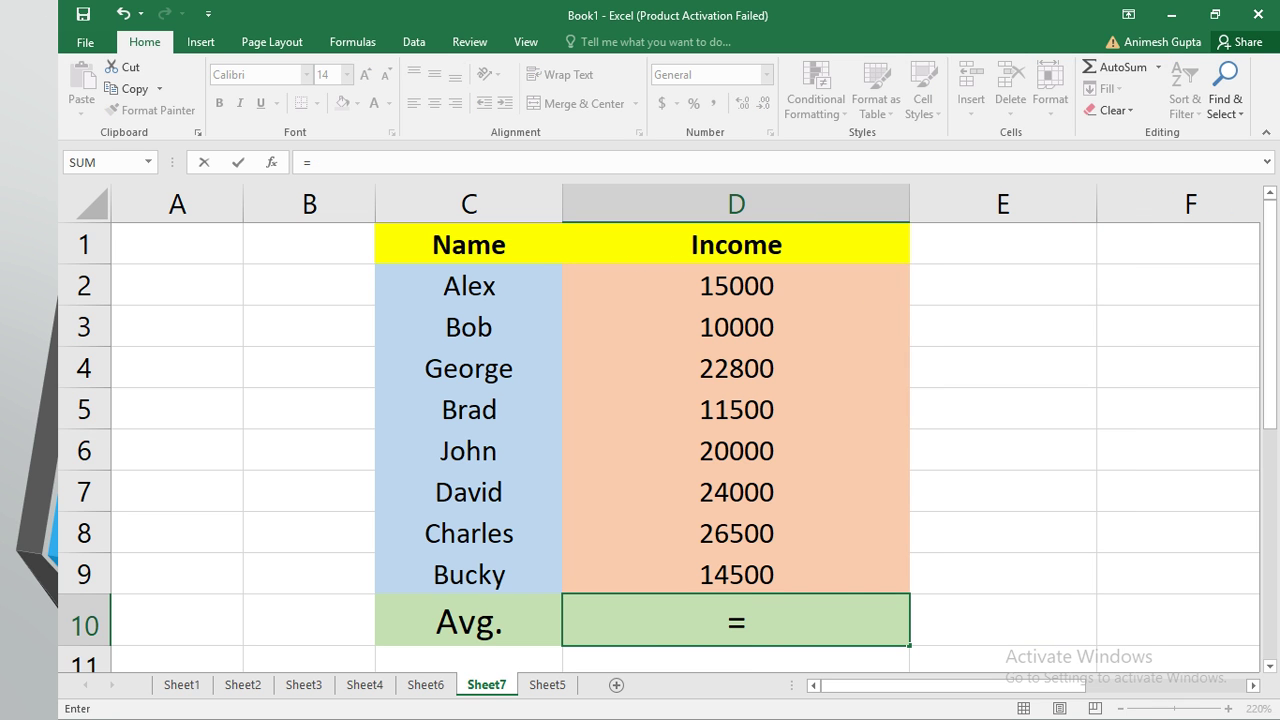
text(AVERAE)
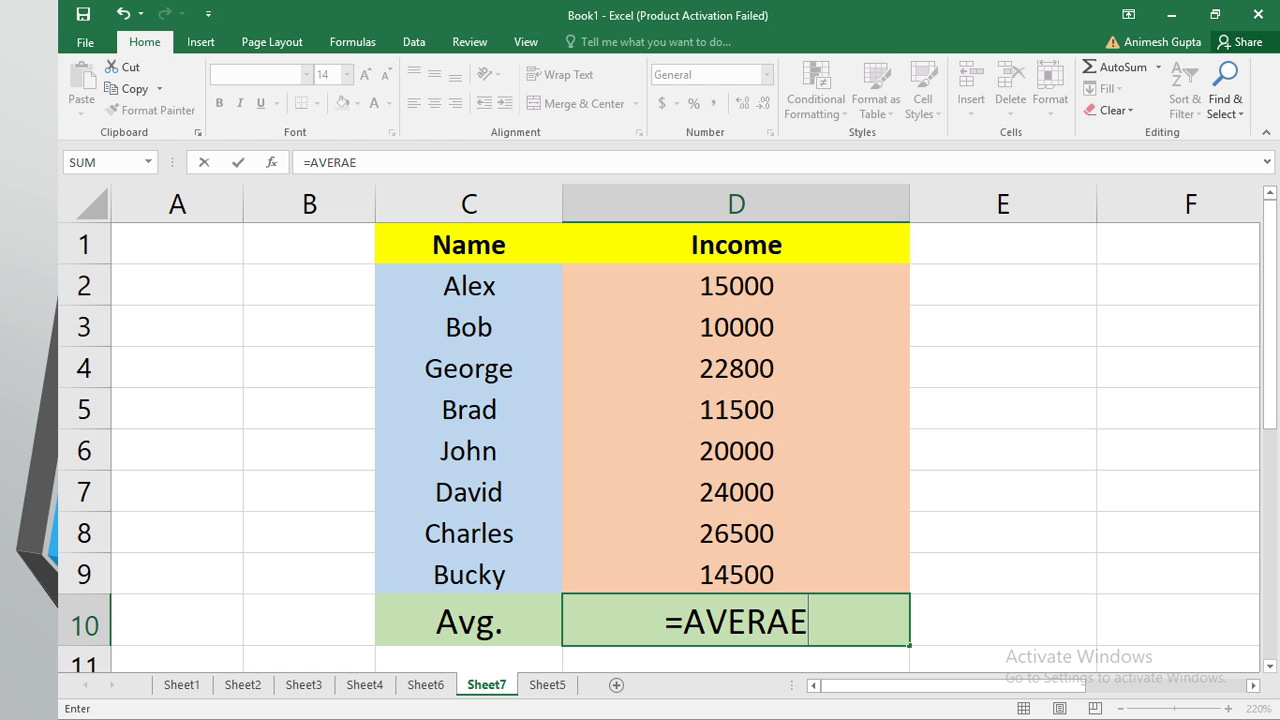
key(BackSpace)
text(GE()
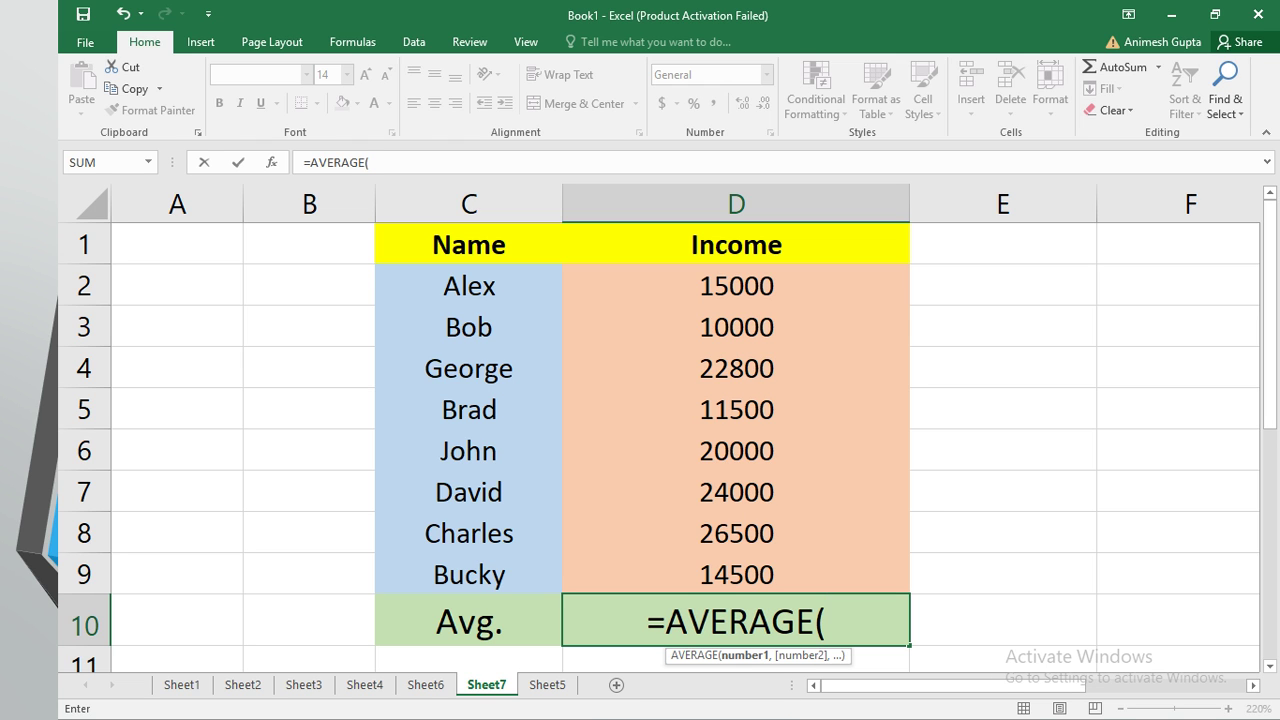
text(D2)
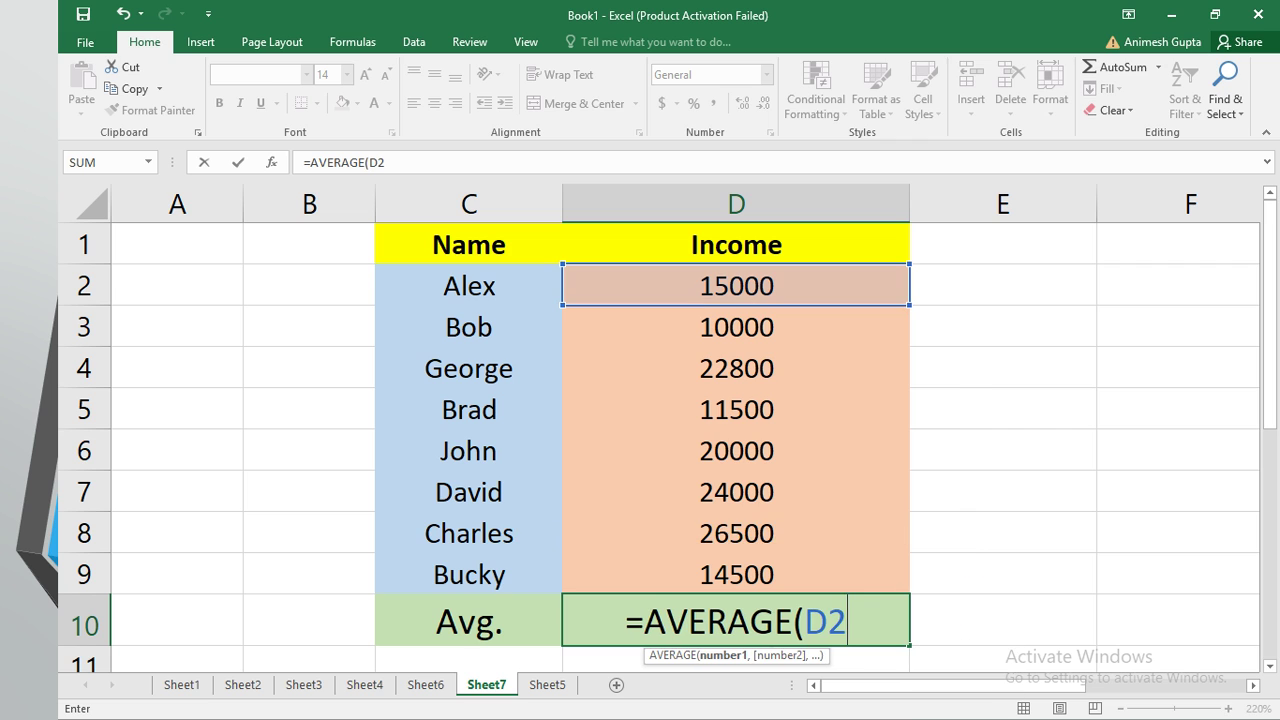
text(:D)
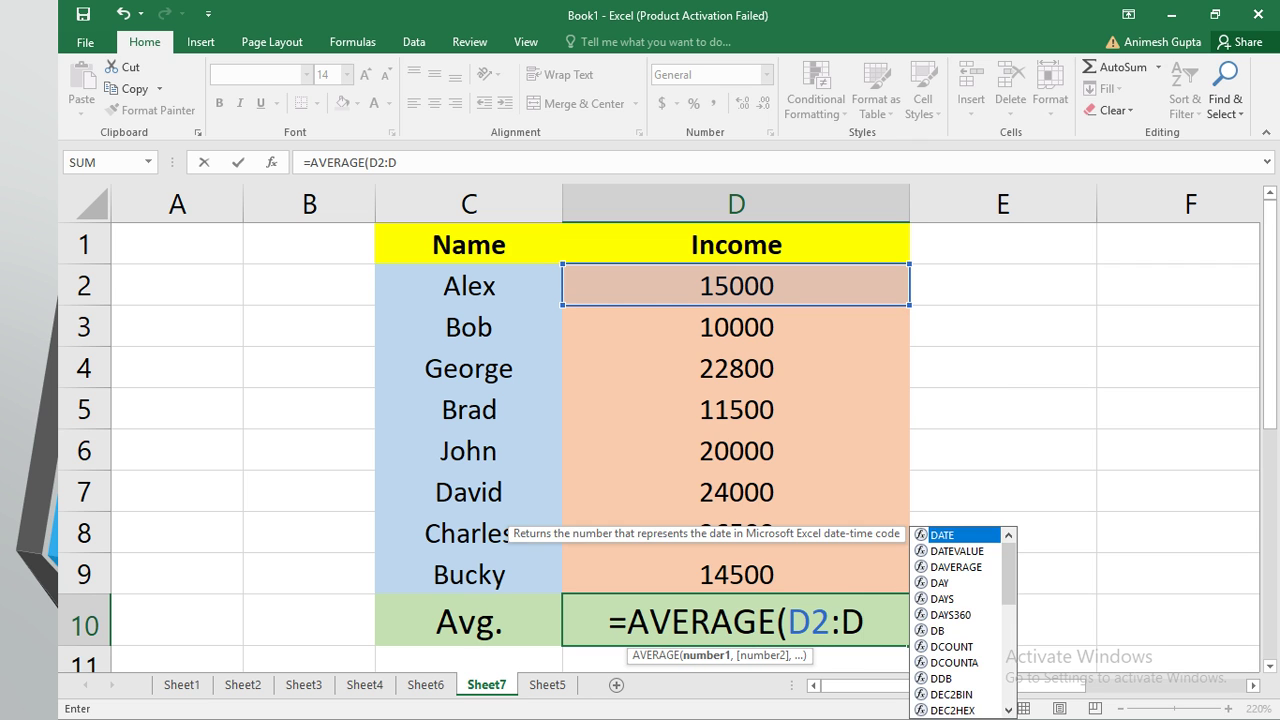
text(9))
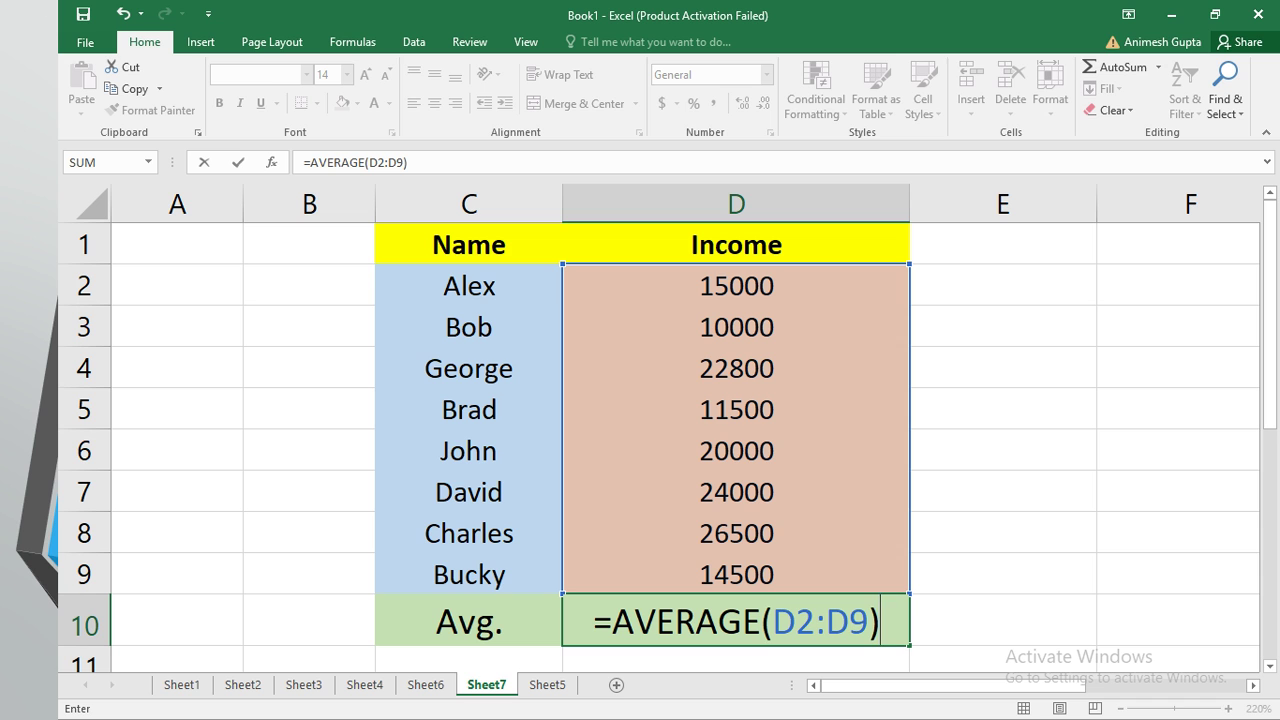
key(Return)
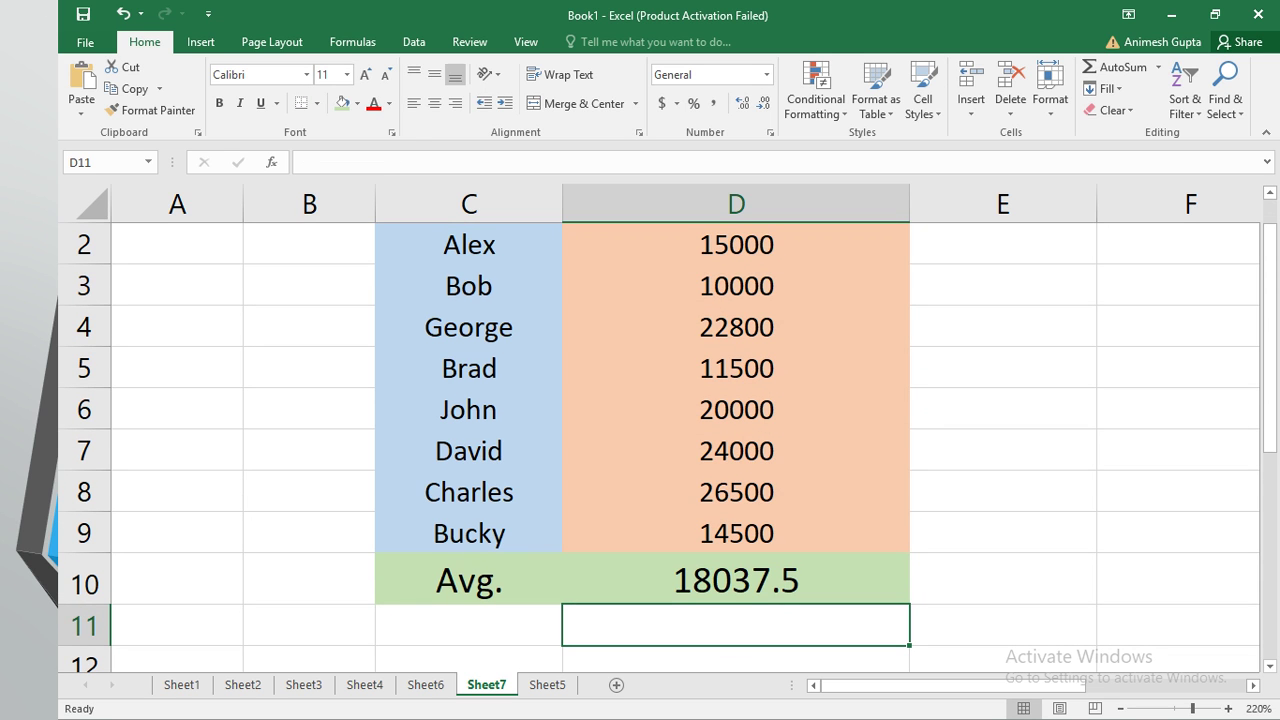
scroll(660, 447, up, 1)
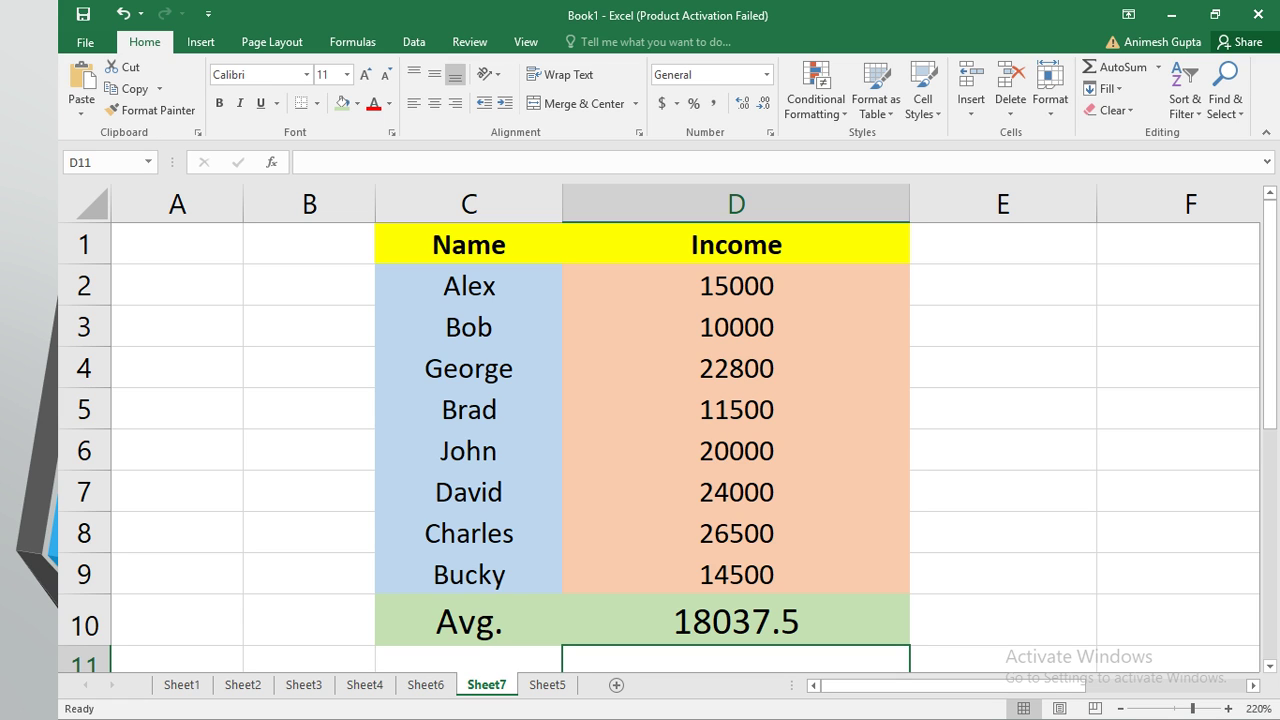
drag(736, 286, 736, 575)
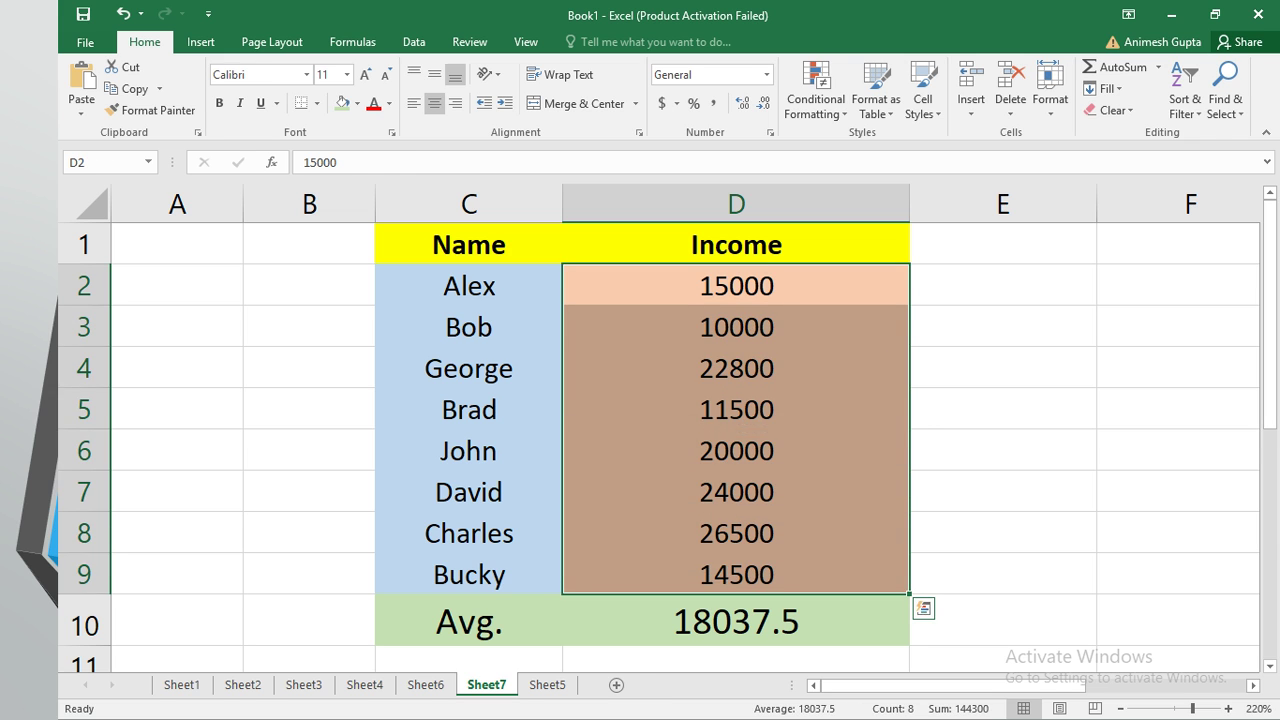
click(736, 621)
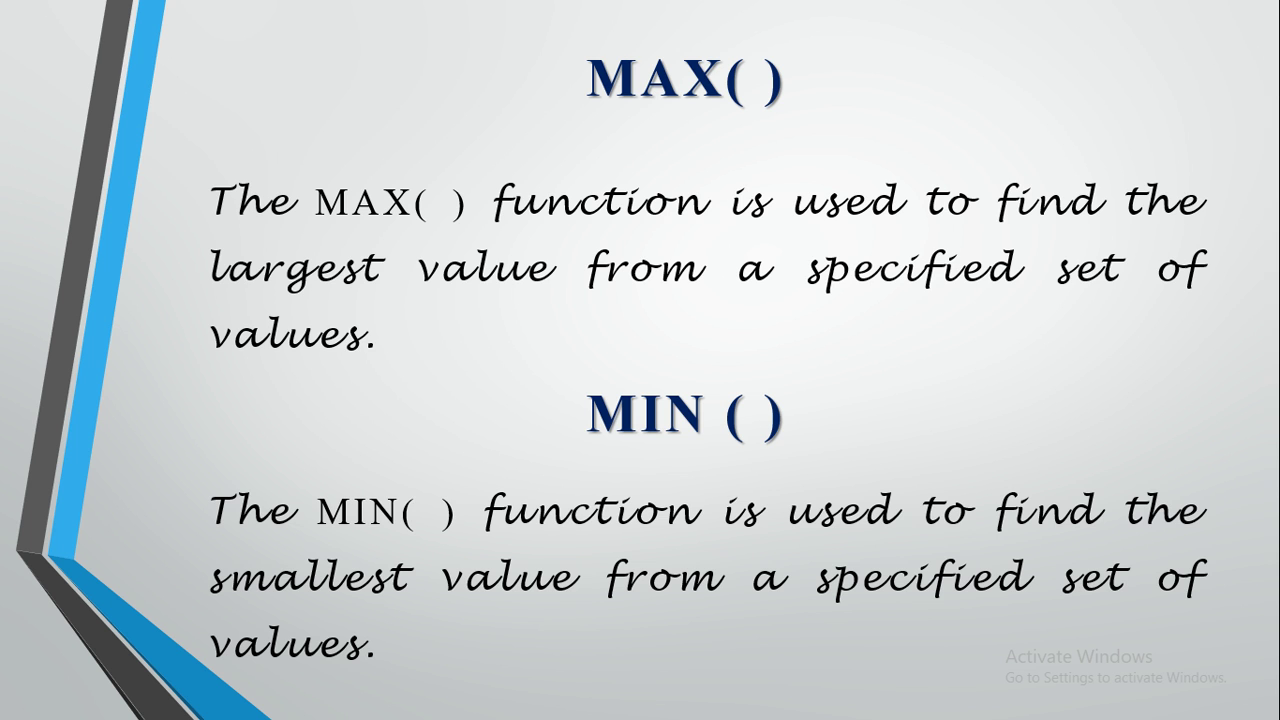
Return from the PowerPoint slide show to the Excel workbook and clear the average label and formula in C10:D10.
key(alt+Tab)
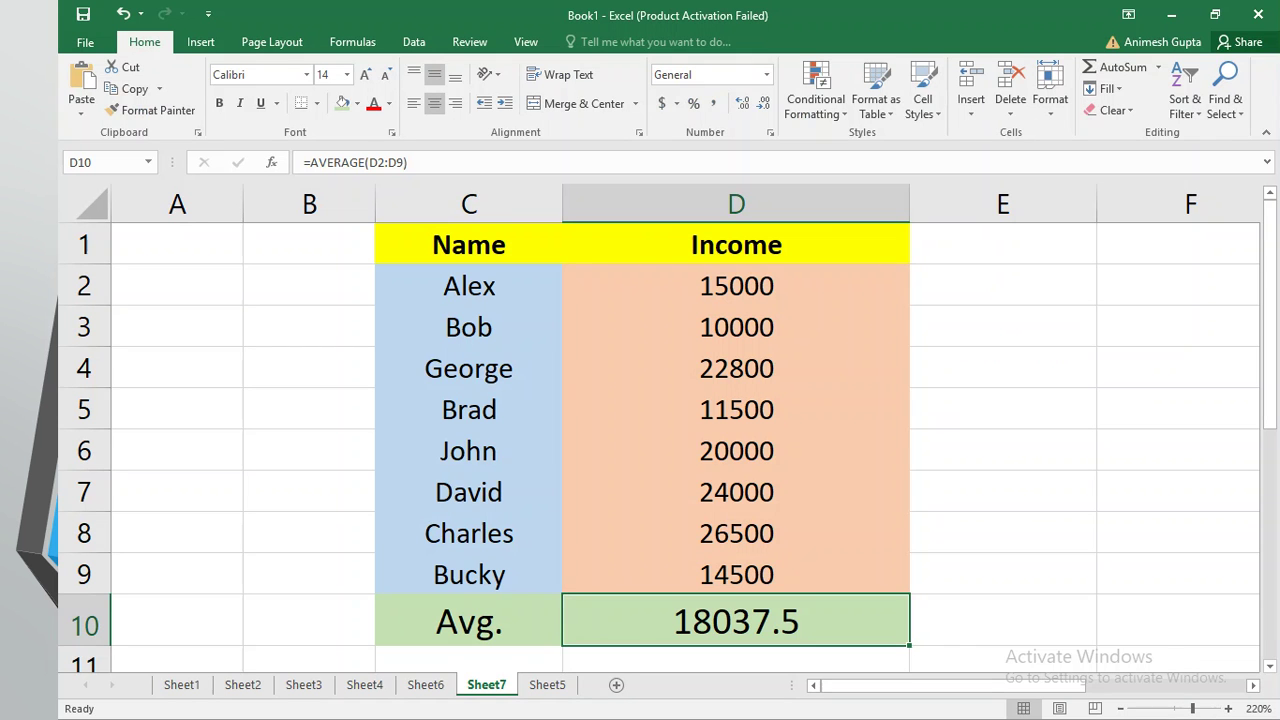
click(1178, 450)
drag(468, 622, 738, 622)
key(Delete)
click(1003, 534)
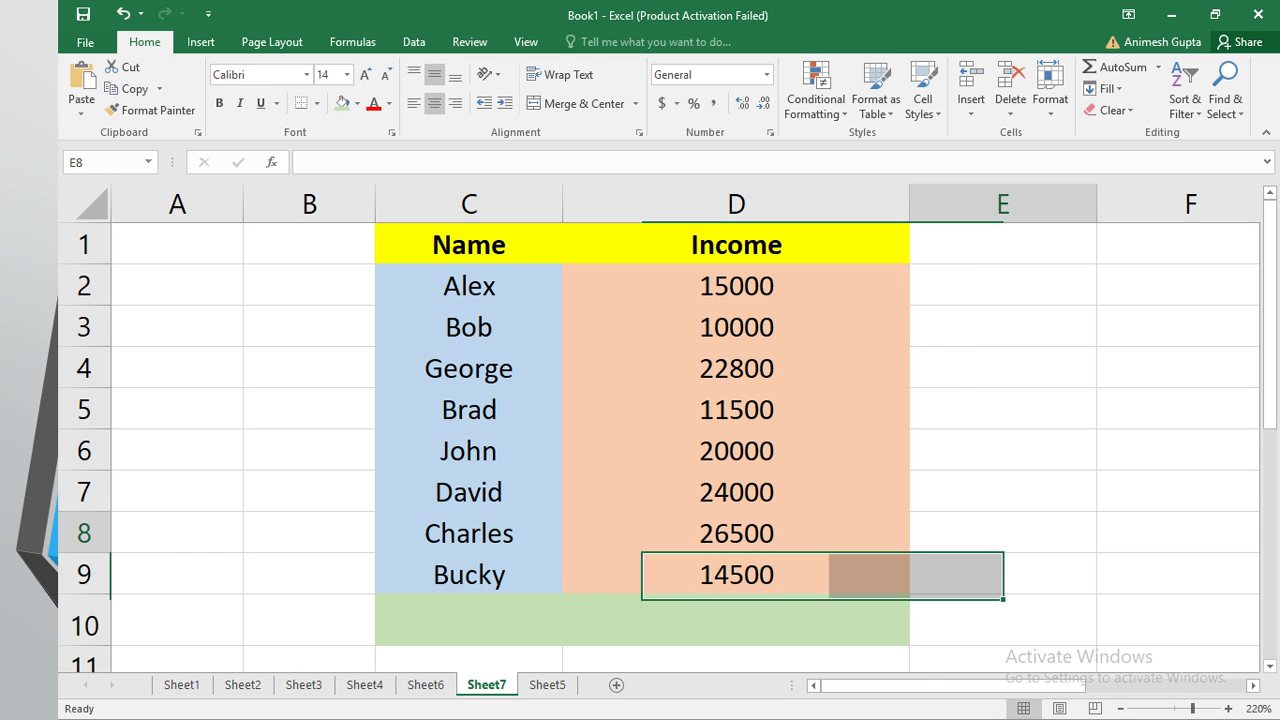
Label cell C10 as "Largest".
click(468, 620)
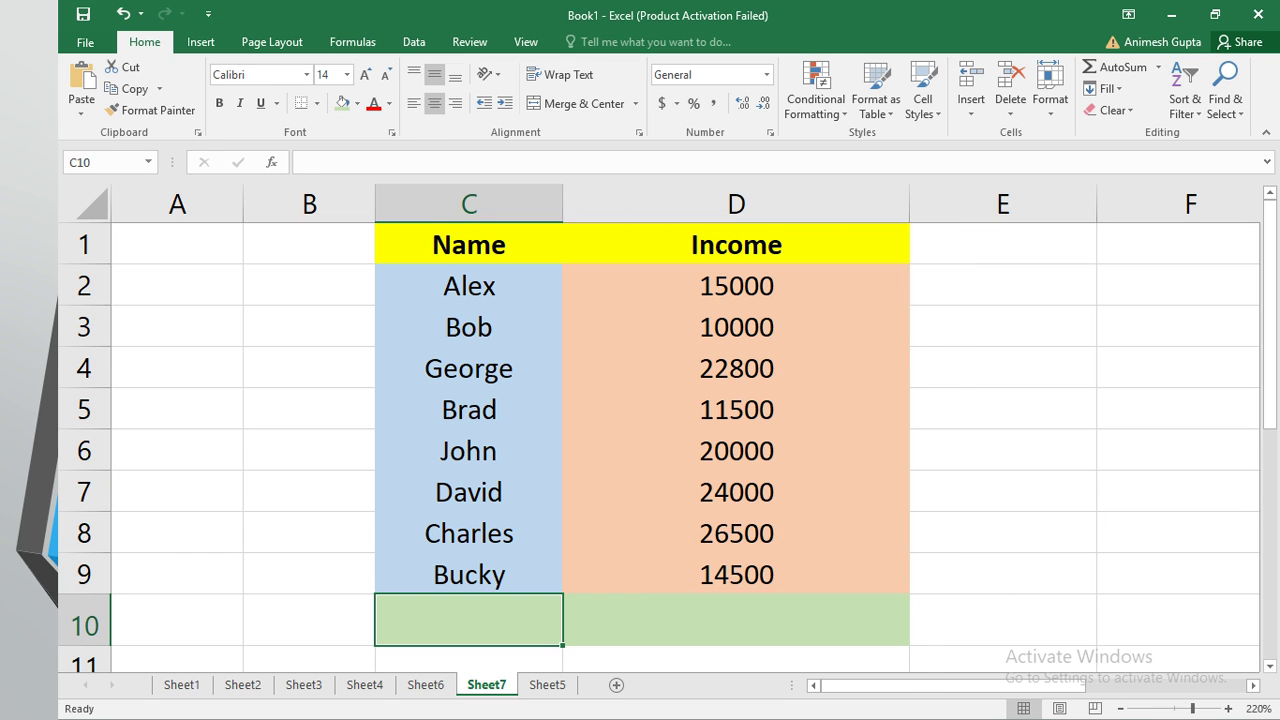
text(Largest)
click(1003, 533)
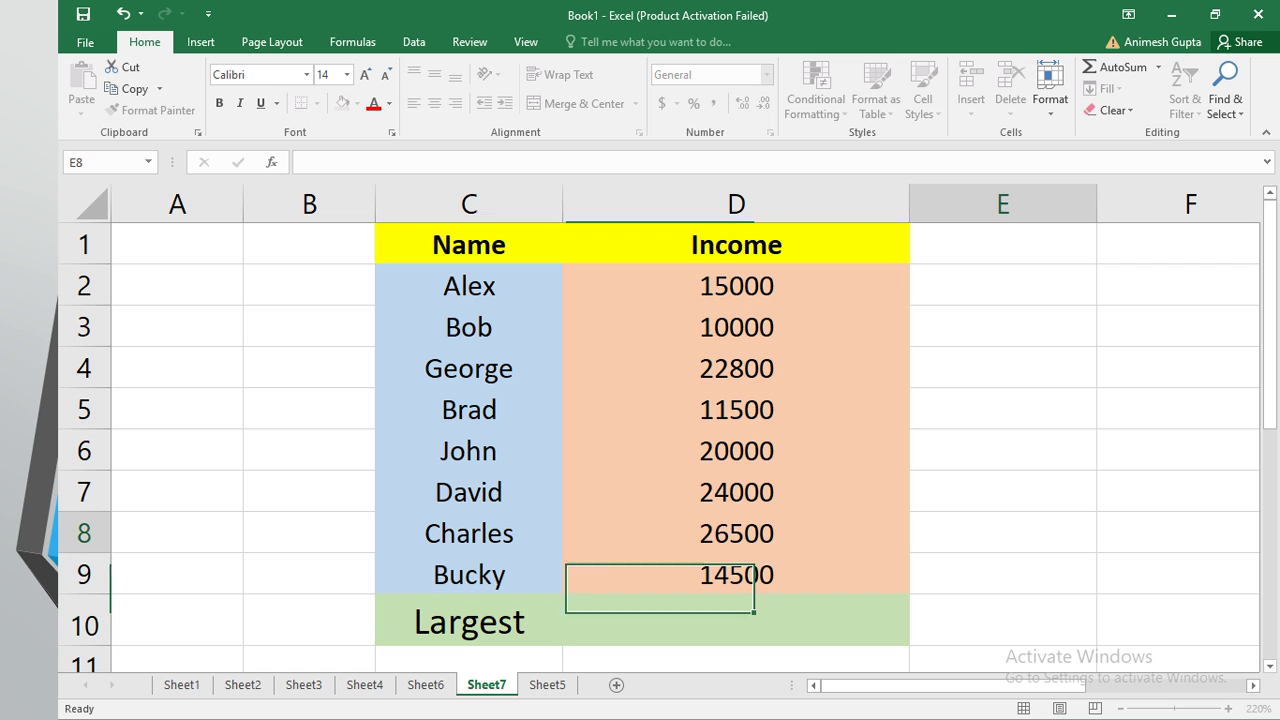
Enter =MAX(D2:D9) in cell D10 to find the largest income.
click(736, 621)
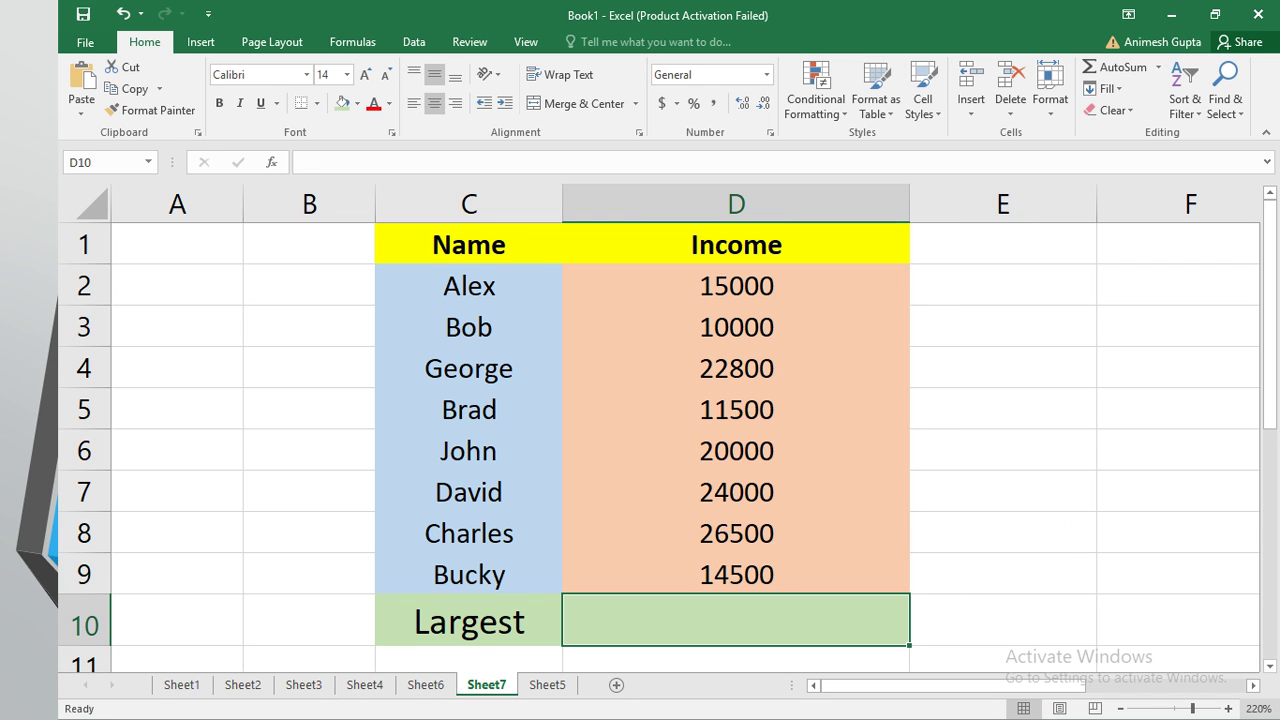
text(=MAX(D2:D)
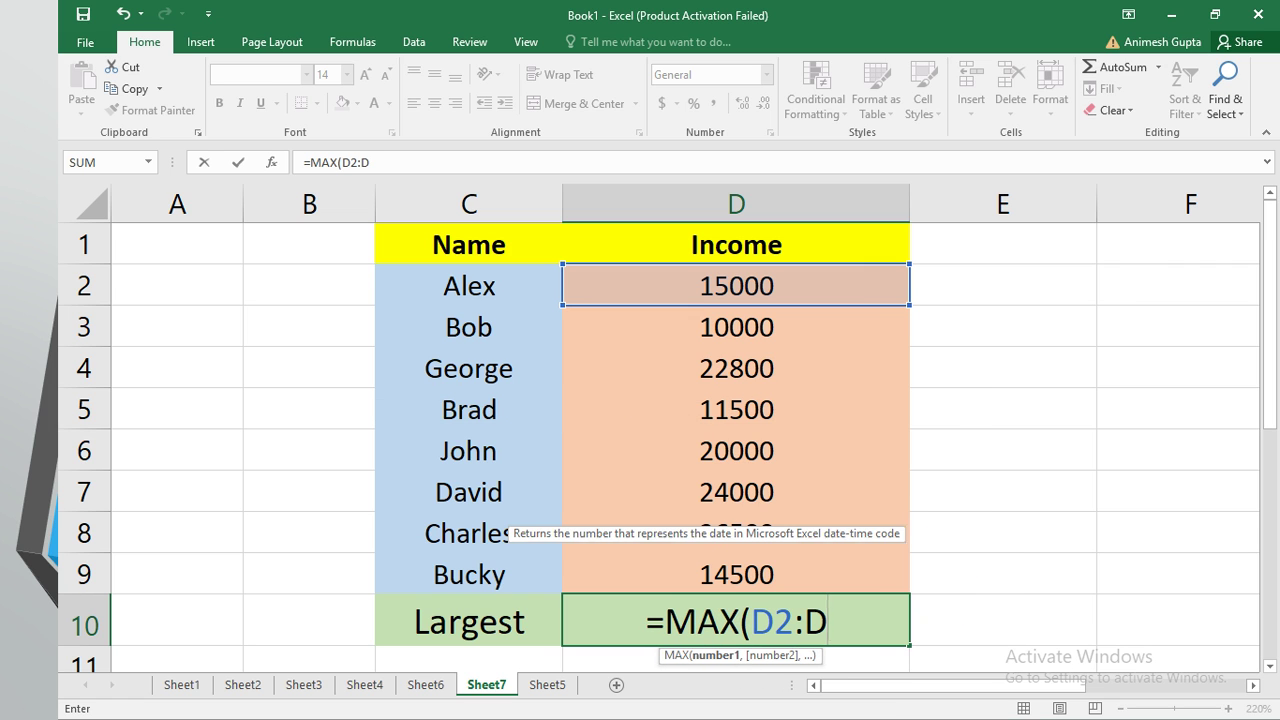
text(()
key(BackSpace)
text(9))
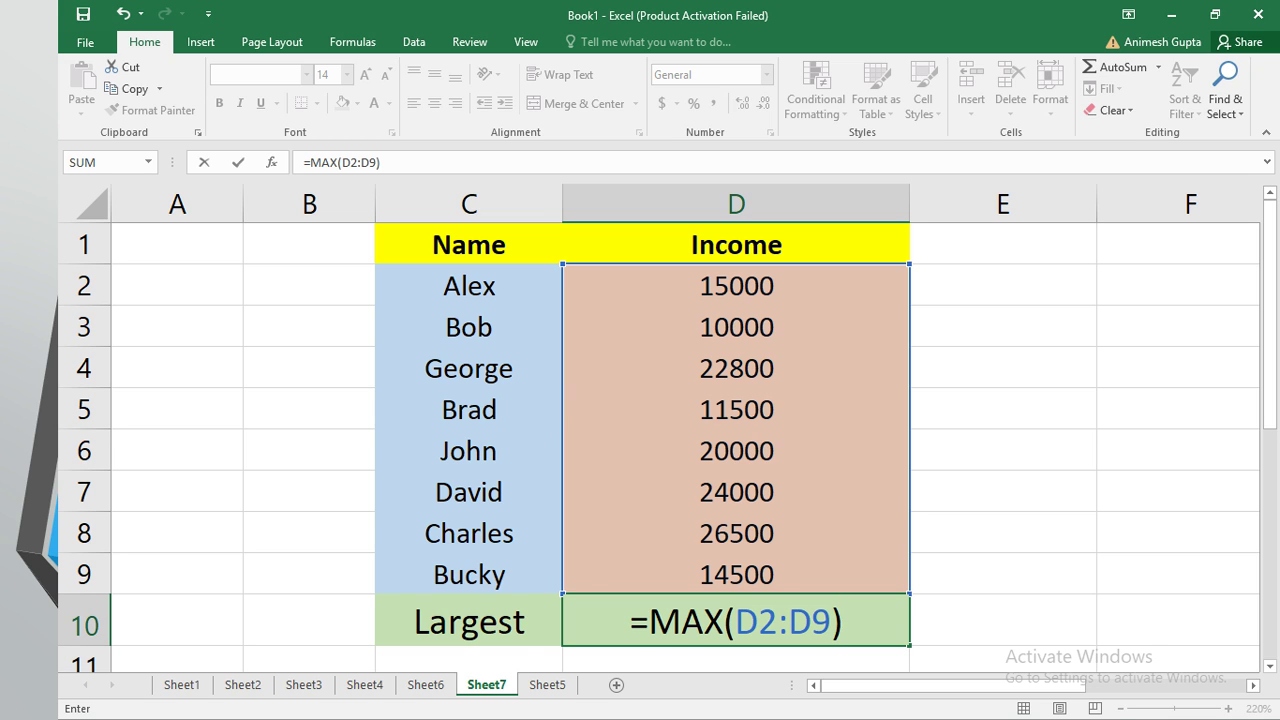
key(Return)
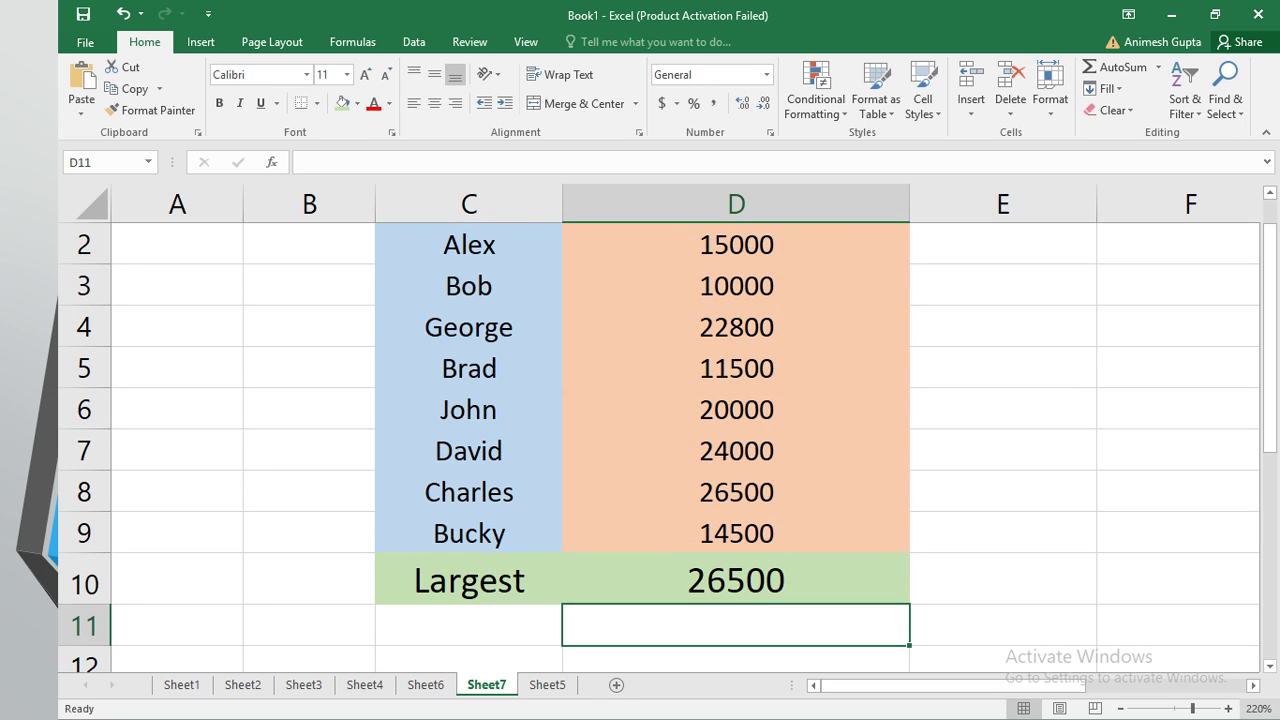
click(736, 580)
scroll(736, 580, up, 1)
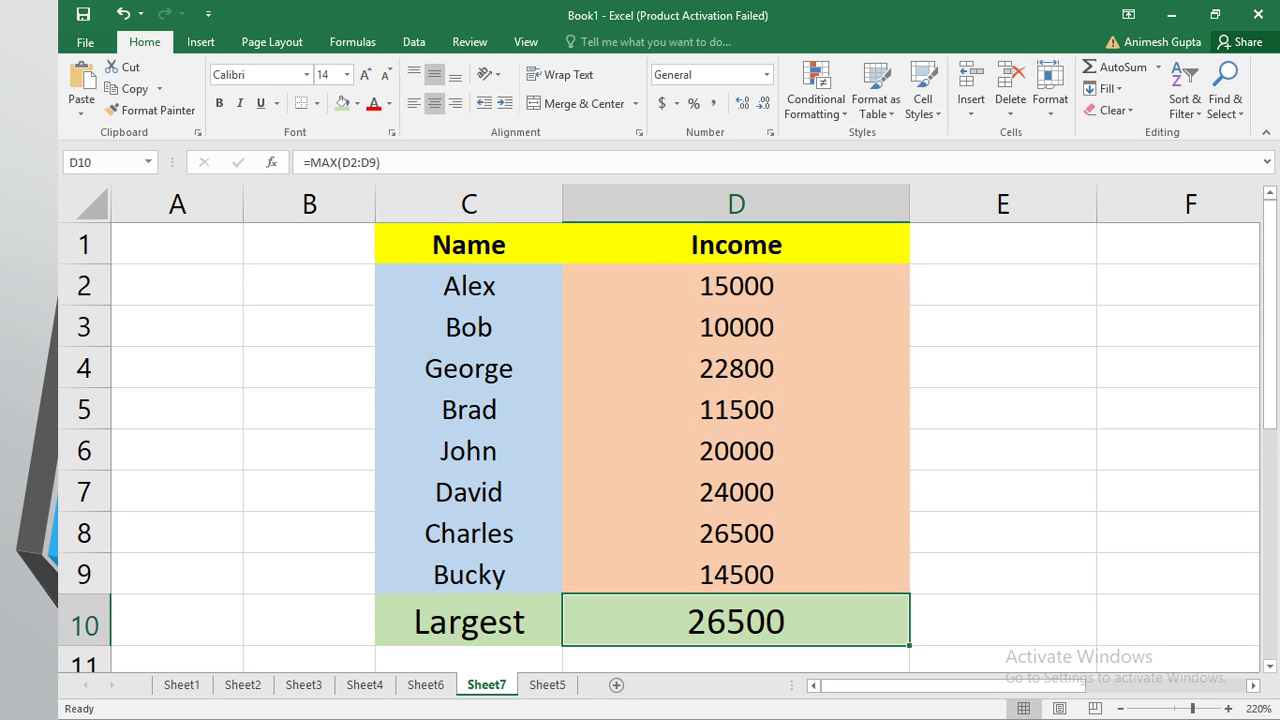
click(736, 533)
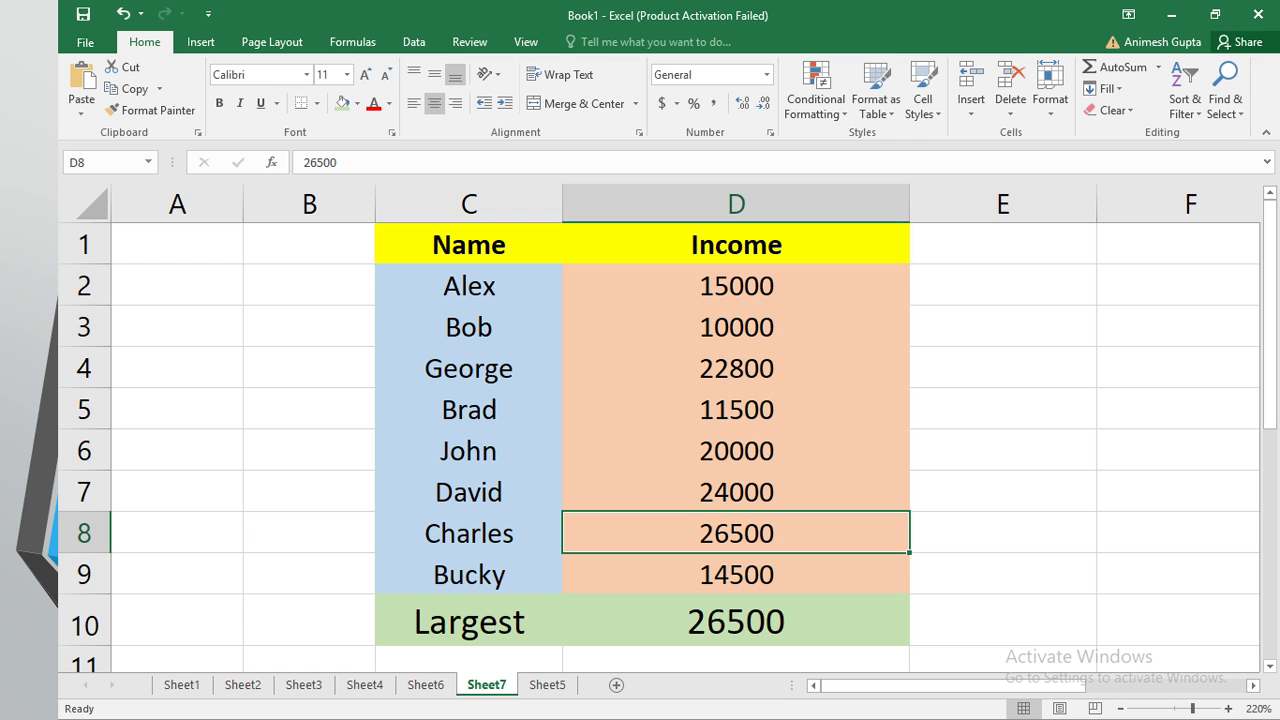
Clear the label and formula in C10:D10 and label cell C10 as "Smallest".
drag(469, 622, 736, 622)
key(Delete)
click(469, 621)
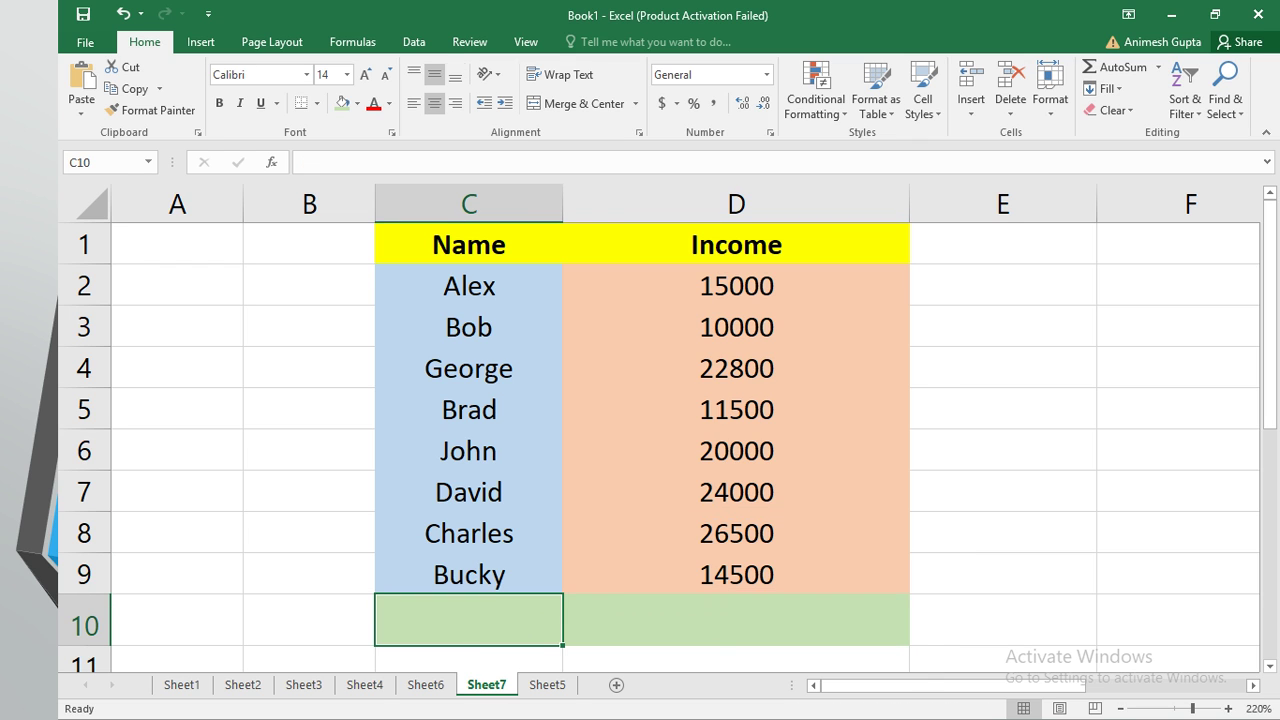
text(SSm)
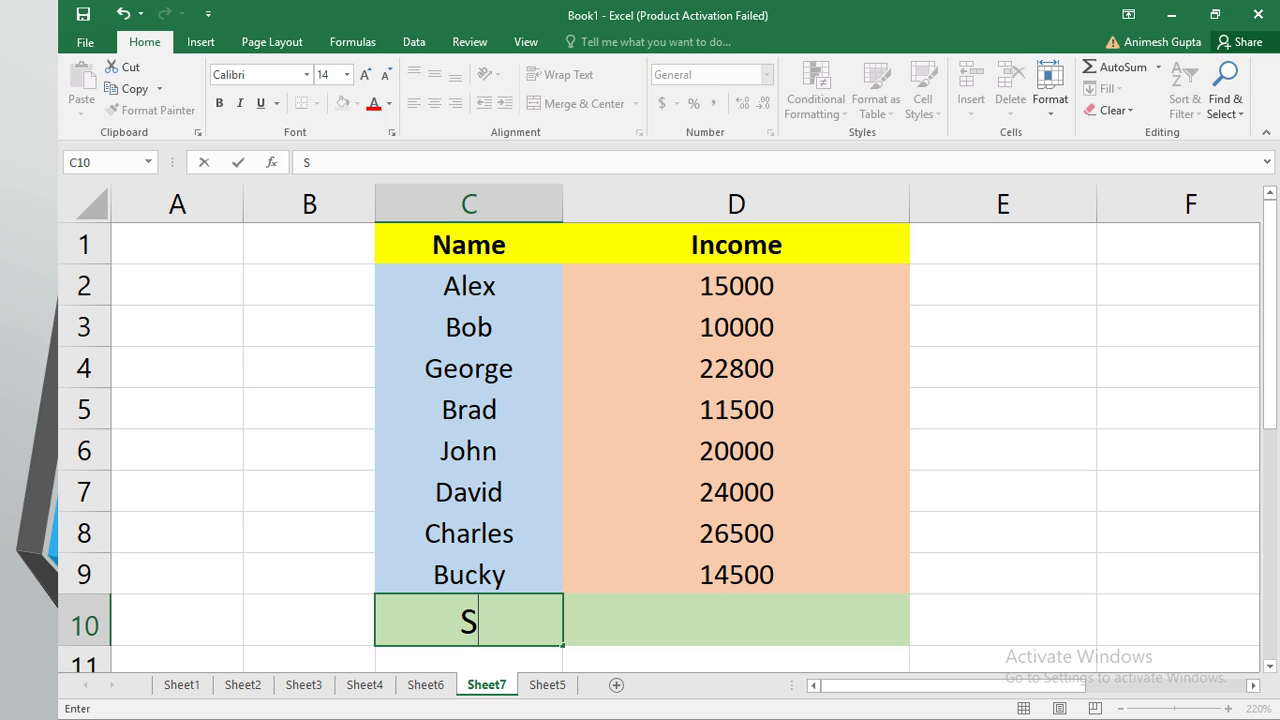
key(BackSpace)
key(BackSpace)
key(BackSpace)
text(Smallest)
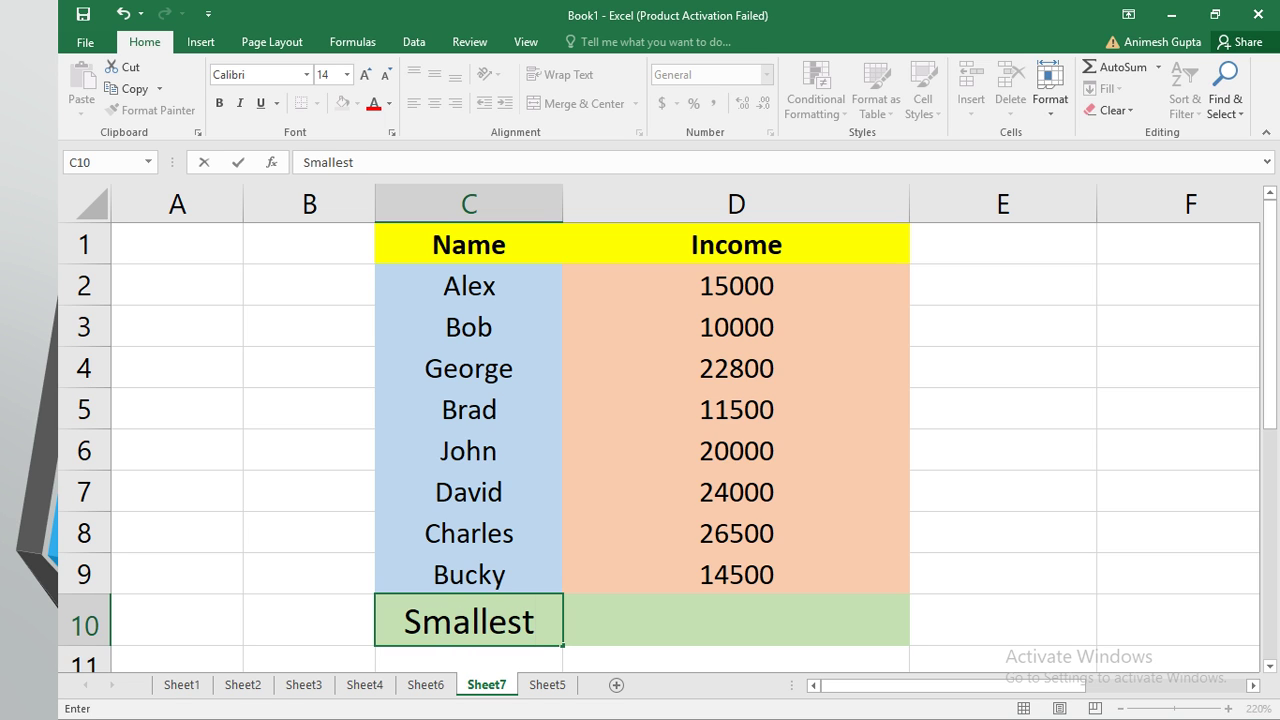
Enter =MIN(D2:D9) in cell D10 to find the smallest income.
key(Tab)
text(=)
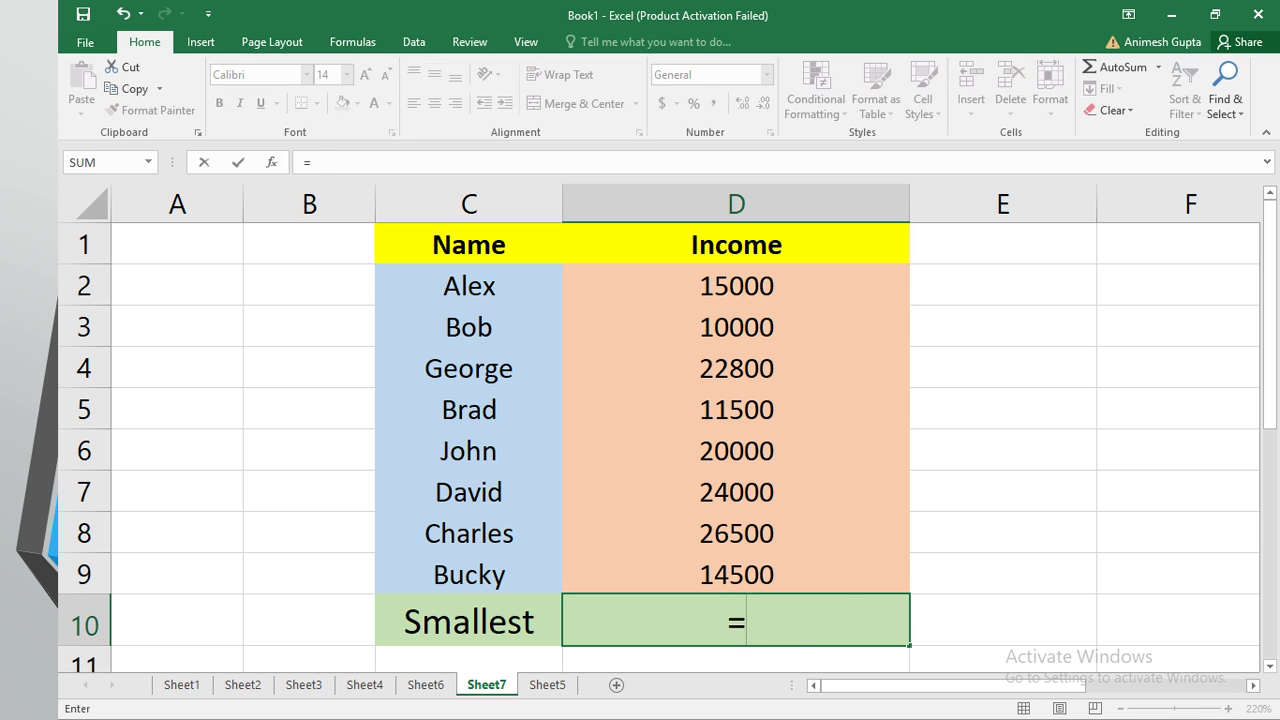
text(MIN(D)
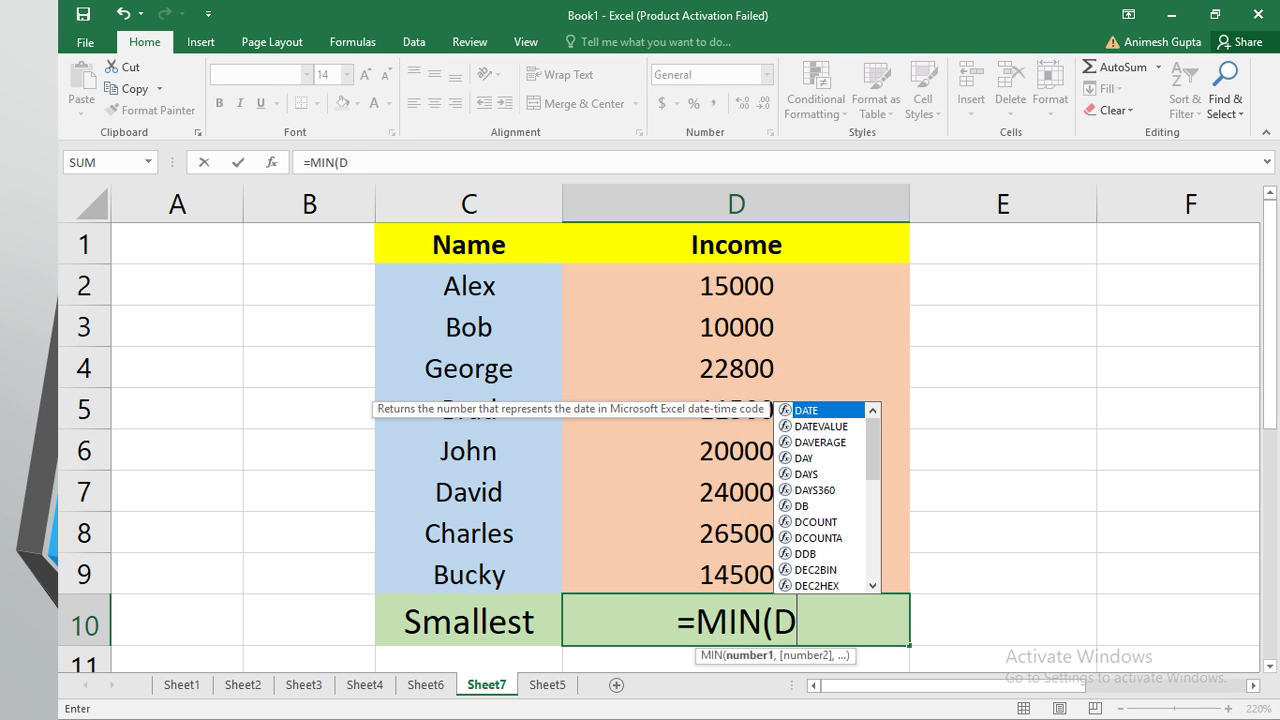
text(2:D9))
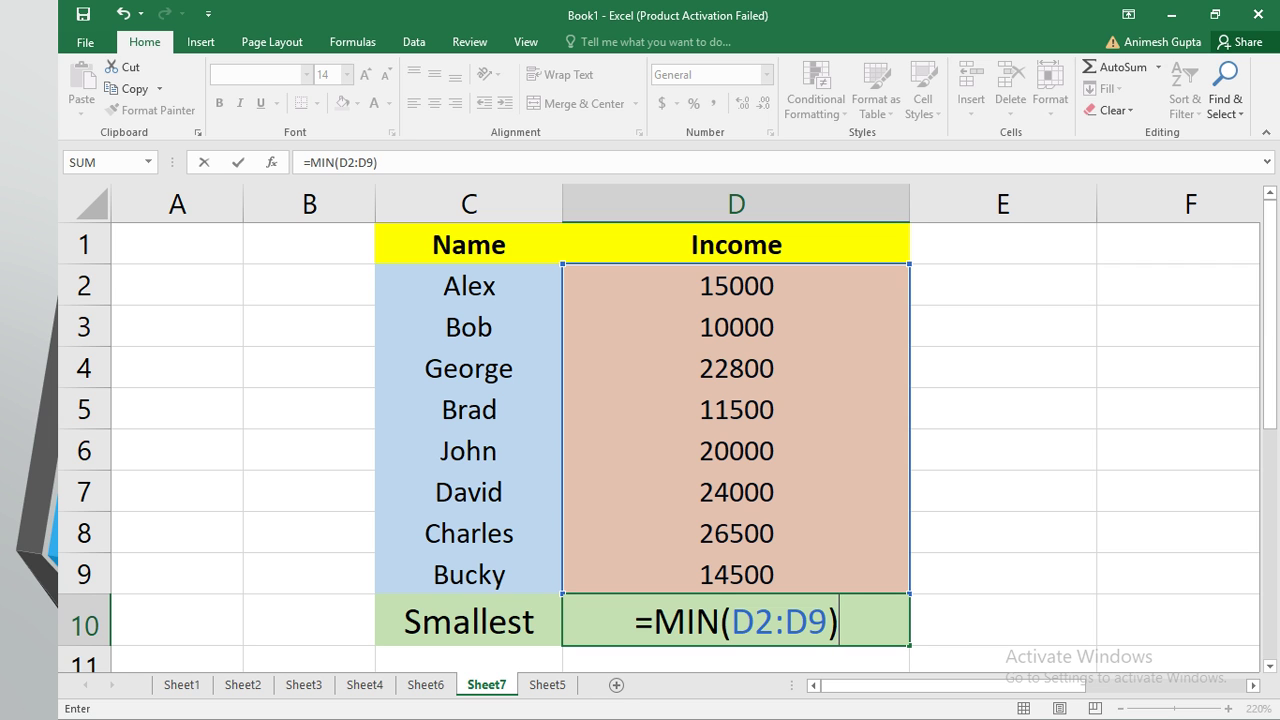
key(Return)
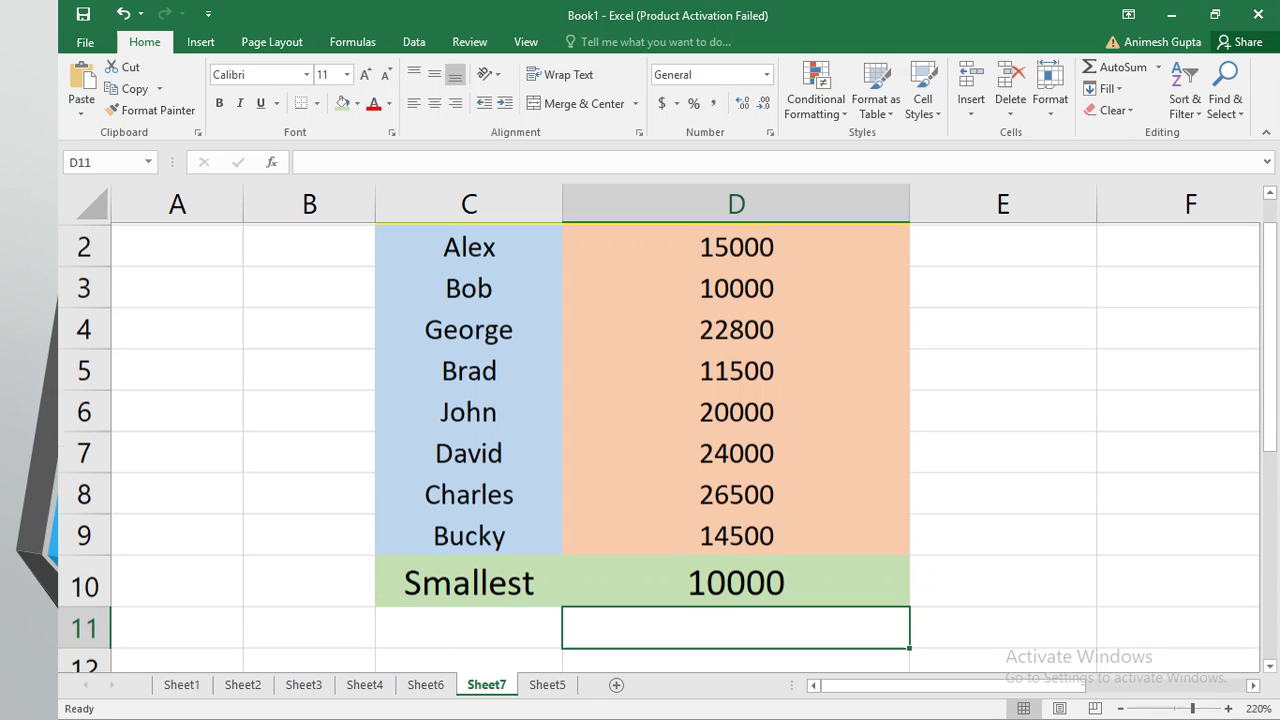
scroll(1003, 491, up, 1)
click(1003, 491)
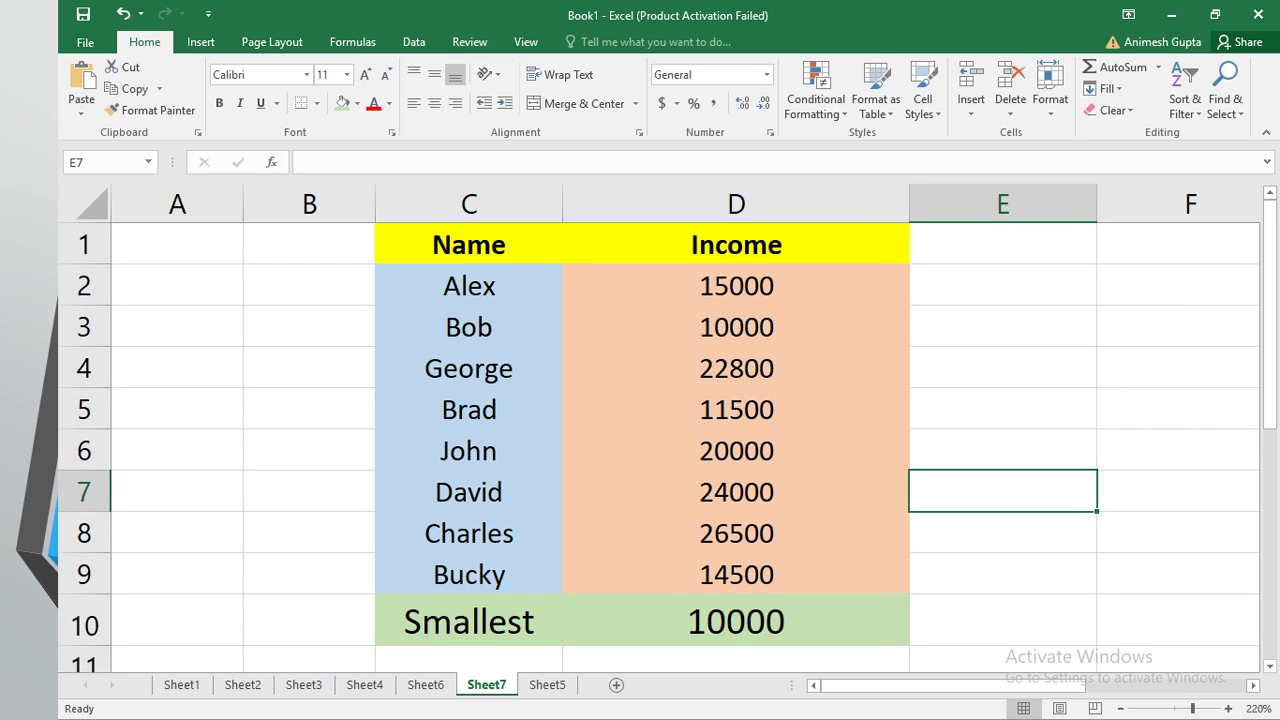
click(736, 621)
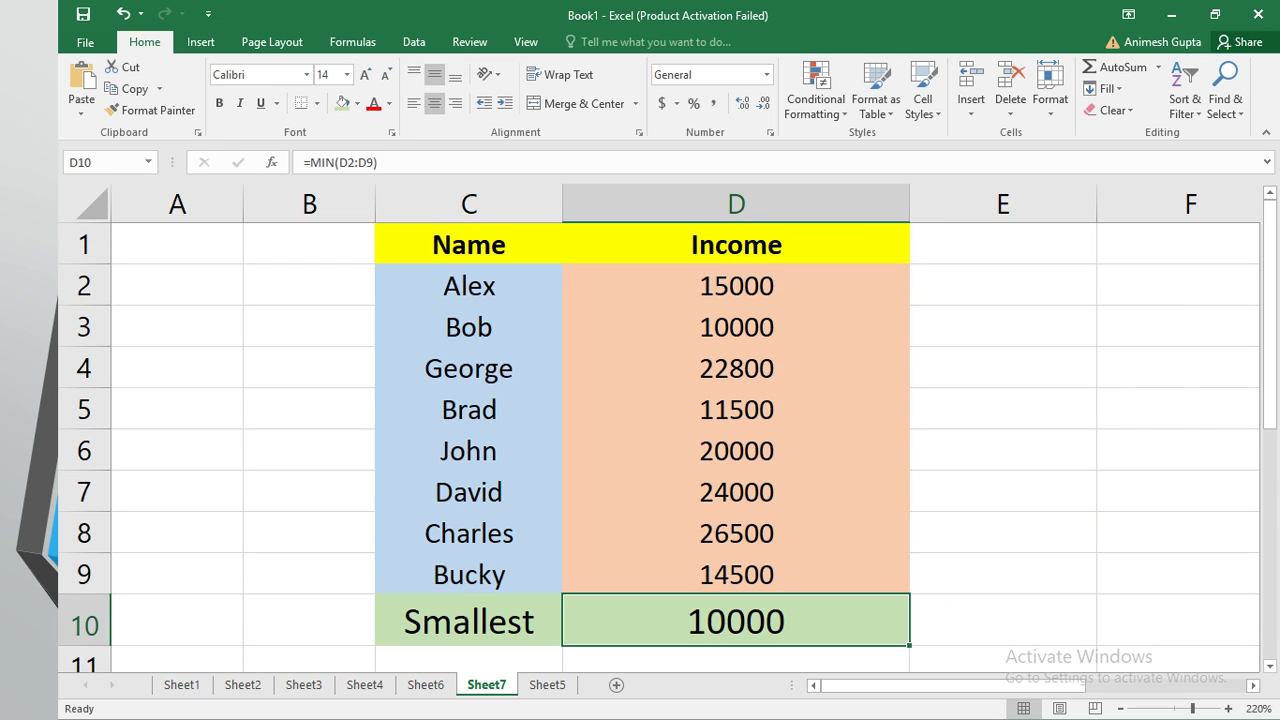
click(736, 327)
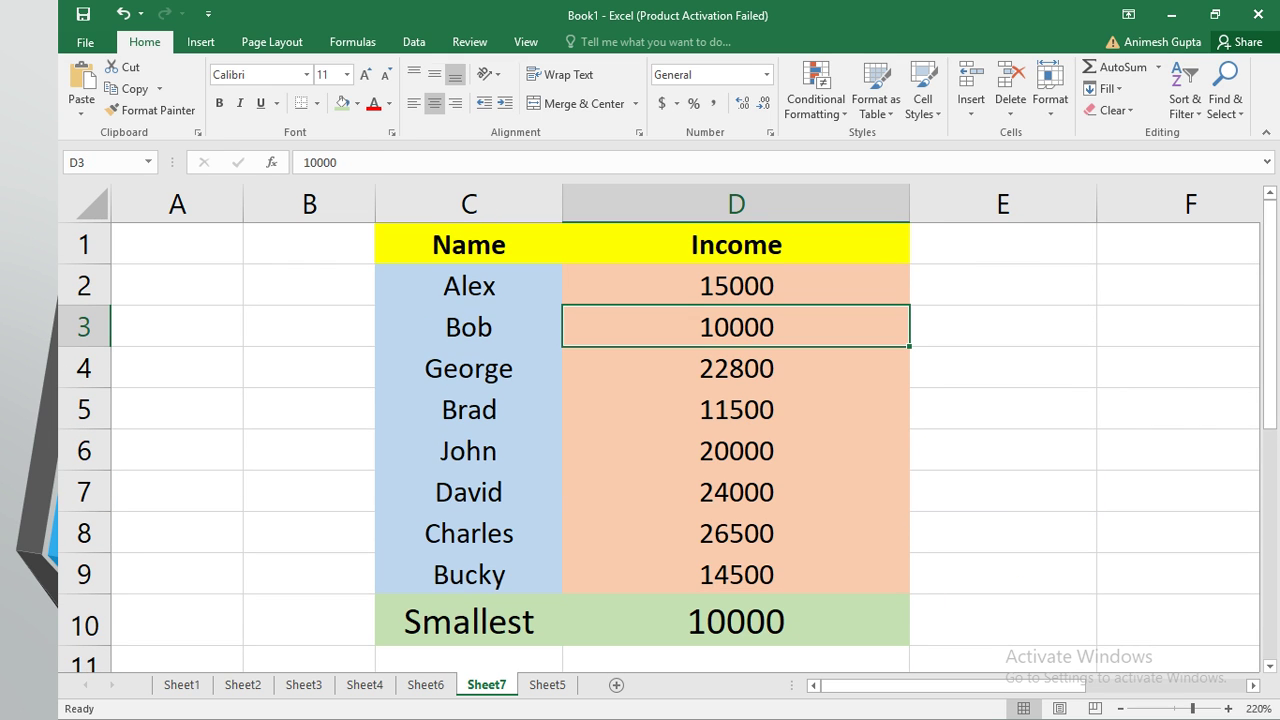
Select the smallest income's row, C3:D3, and switch to the PowerPoint slide show to view the COUNT( ) slide.
drag(469, 327, 736, 327)
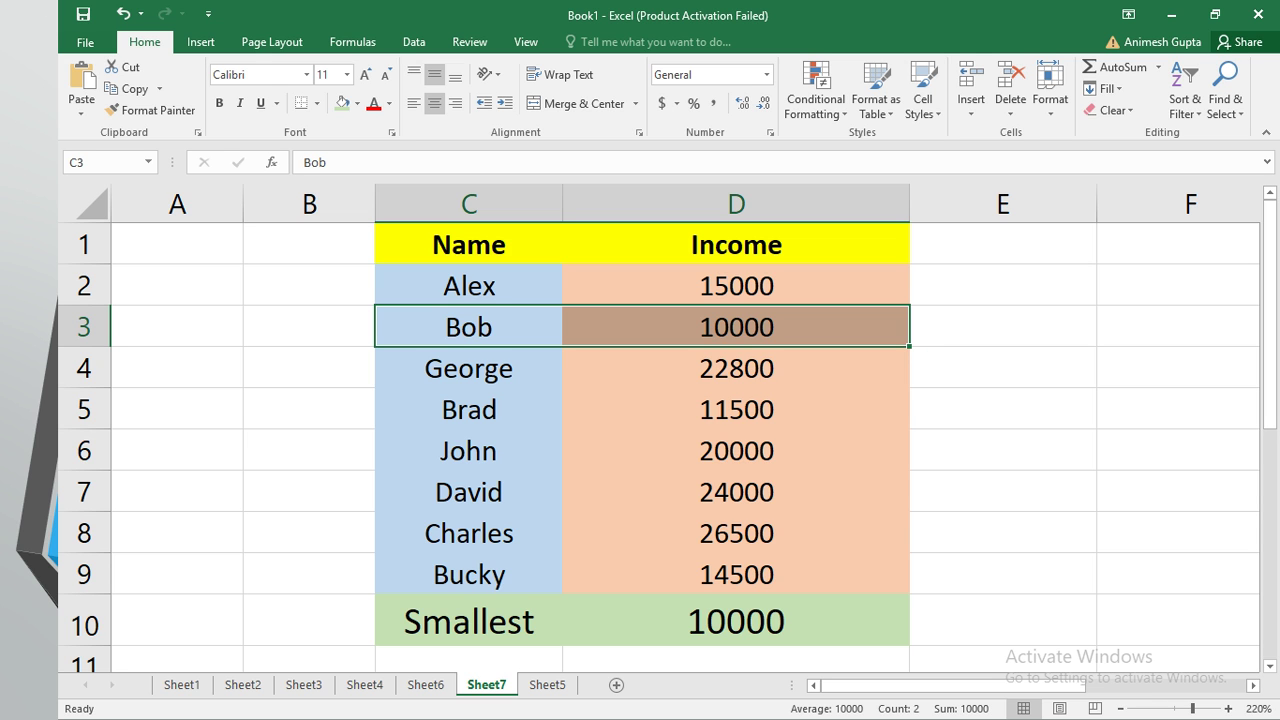
key(alt+Tab)
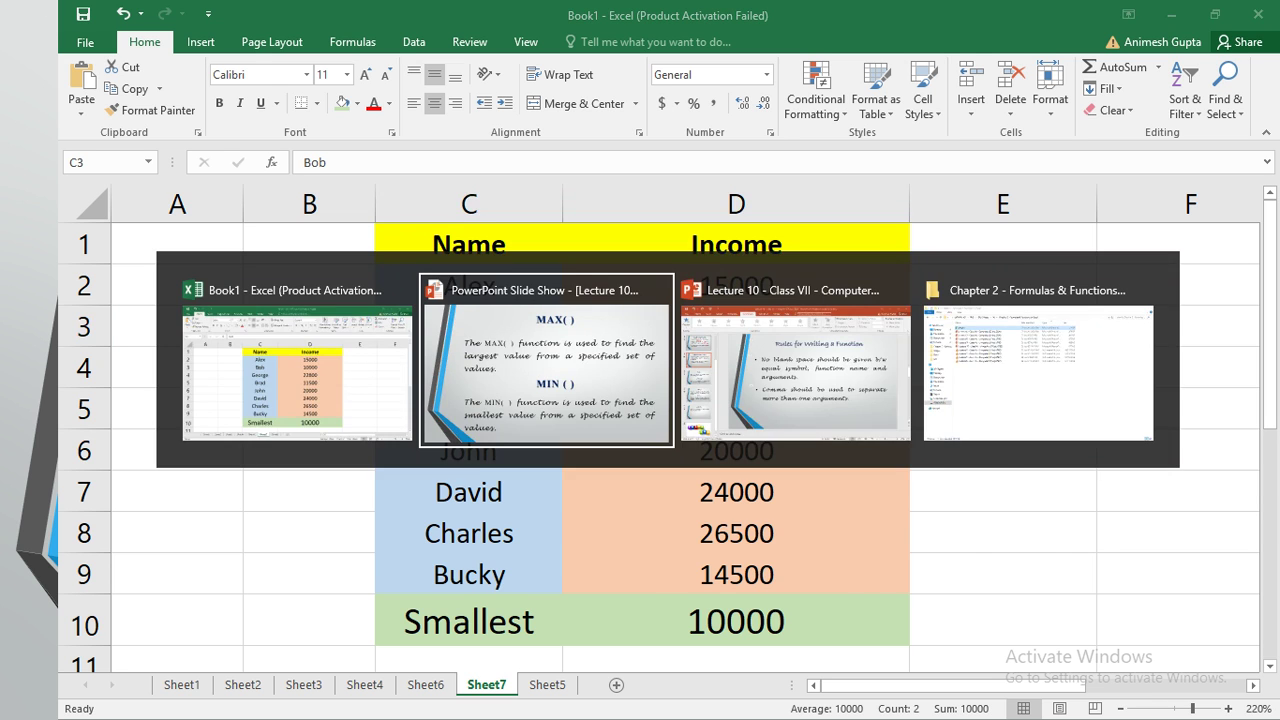
key(Right)
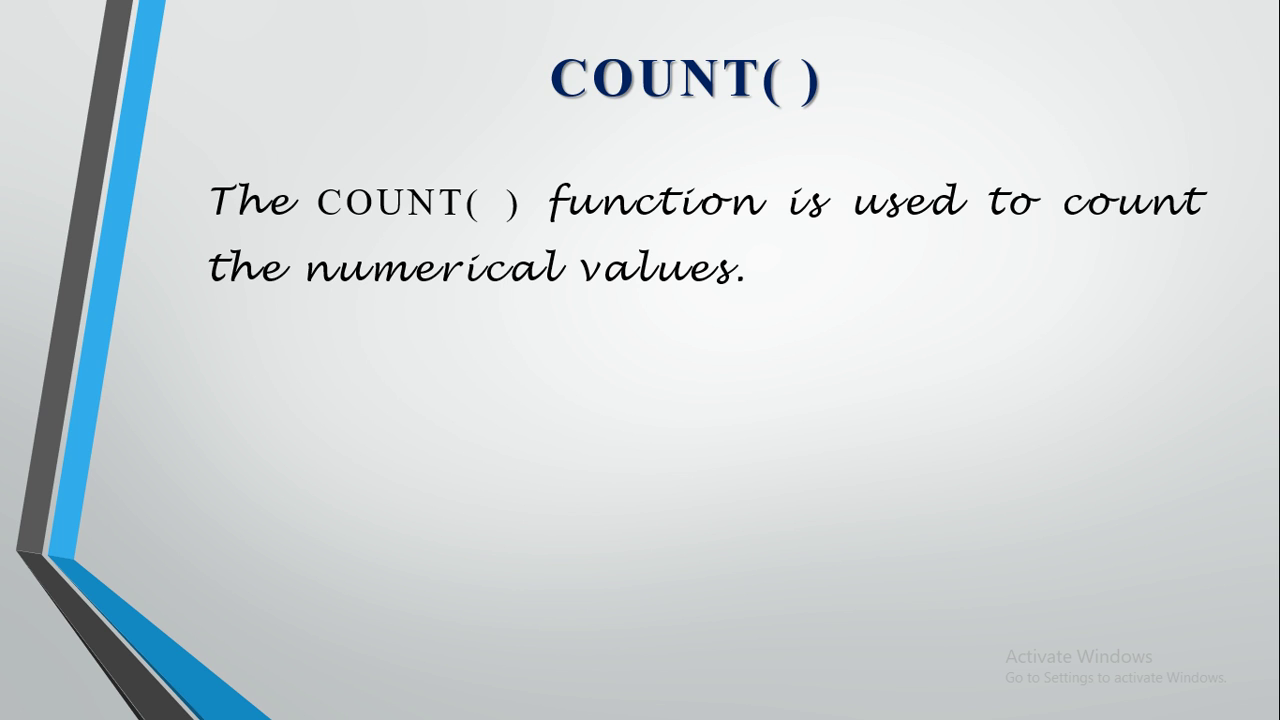
Switch back to Excel and clear the label and formula in C10:D10.
key(alt+Tab)
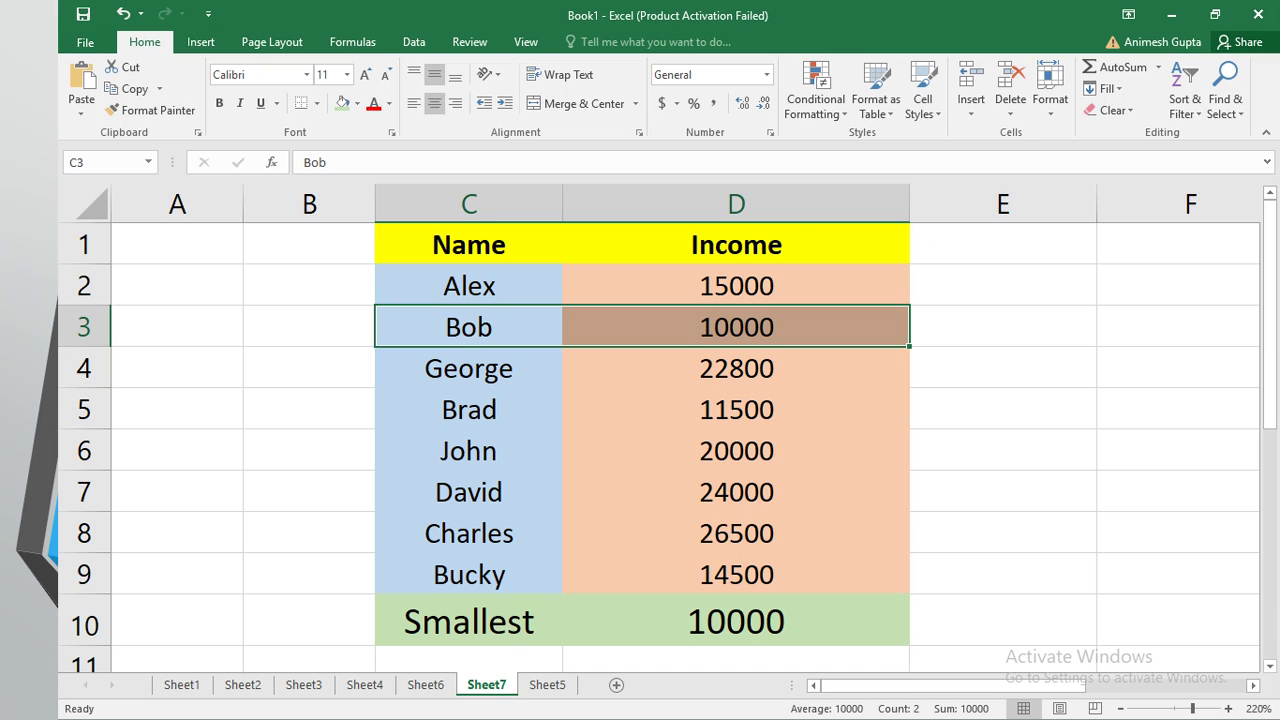
click(1178, 450)
drag(469, 621, 736, 621)
key(Delete)
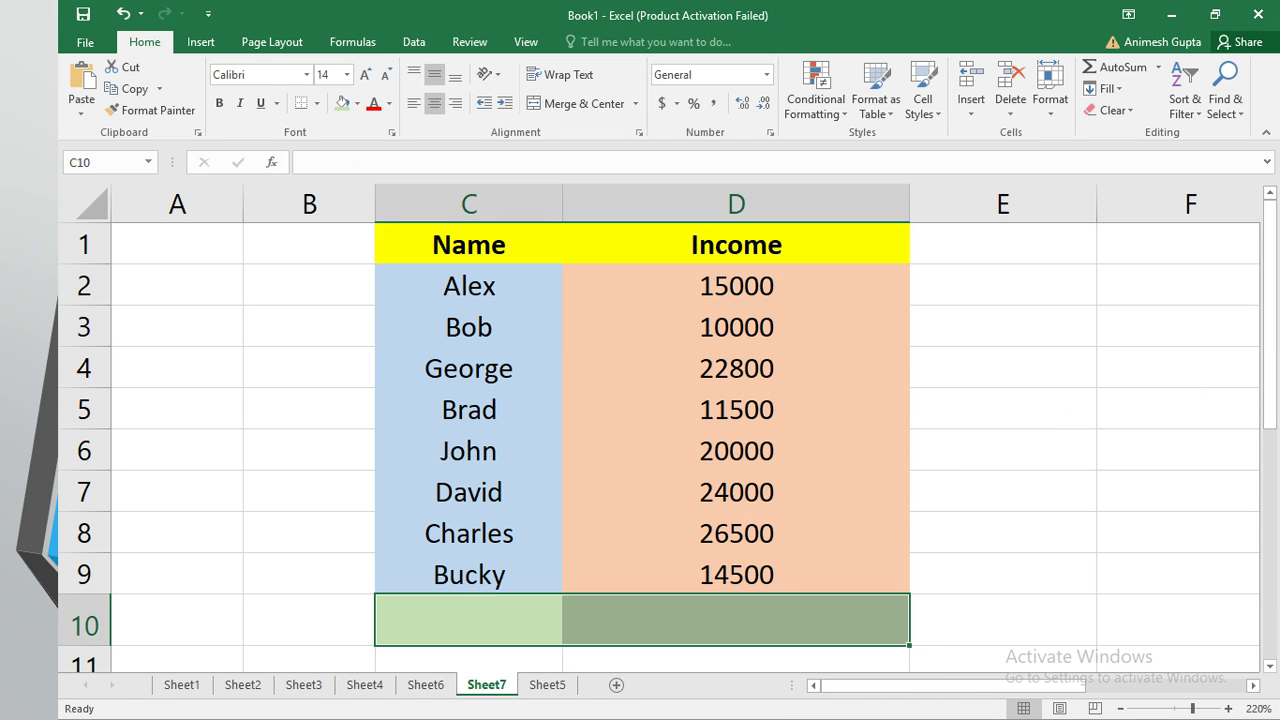
Examine the entries of the Name column, C2:C9, as a whole range and cell by cell.
click(1003, 409)
drag(469, 286, 469, 574)
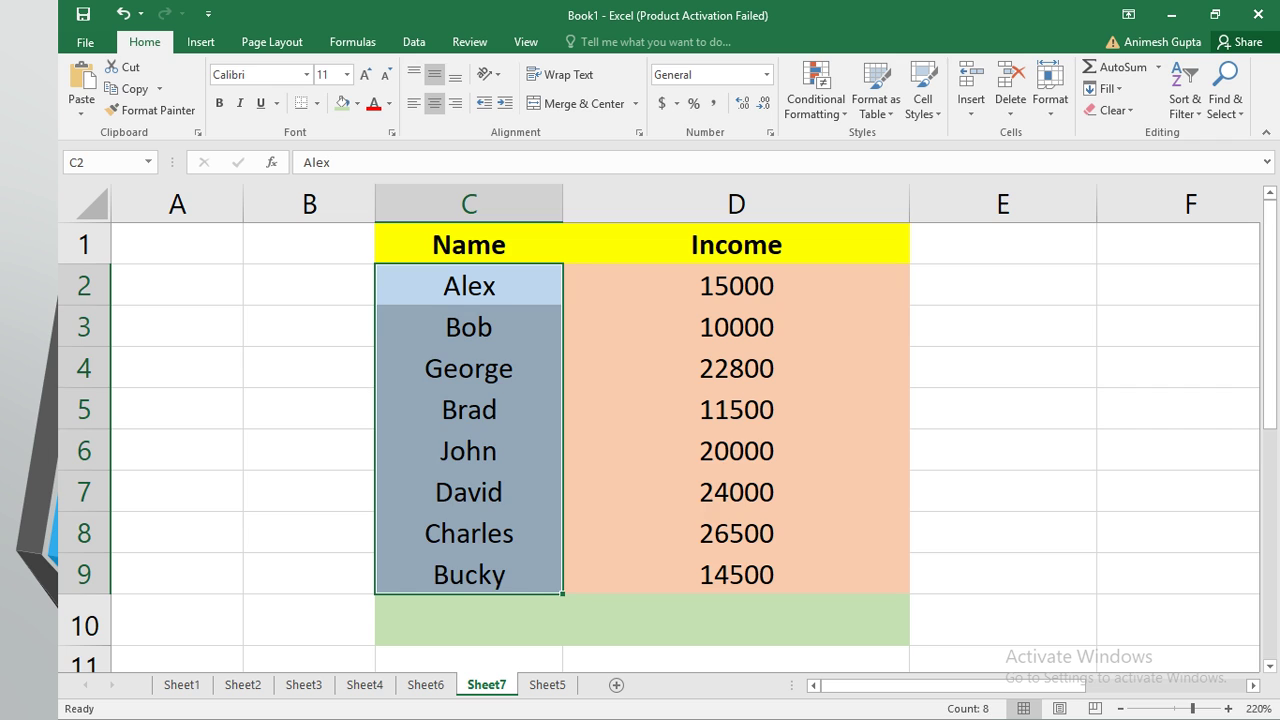
click(1003, 574)
click(469, 286)
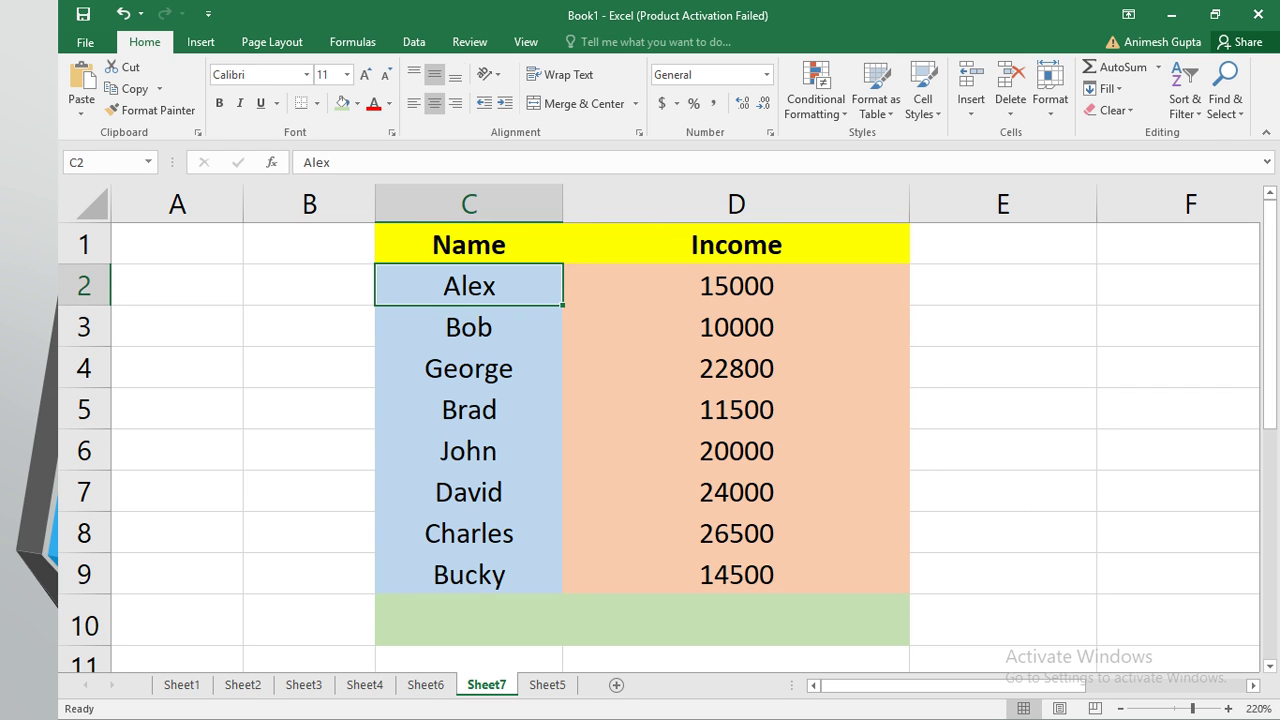
click(469, 327)
click(469, 369)
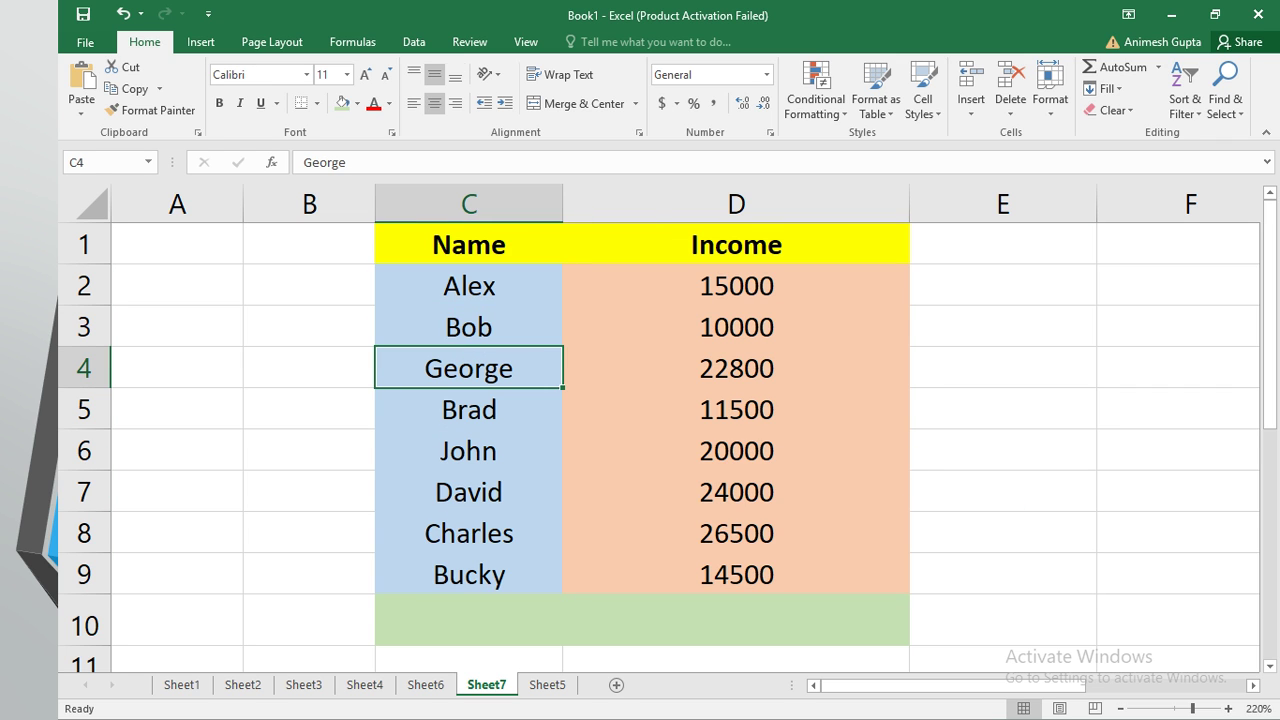
click(469, 410)
click(469, 451)
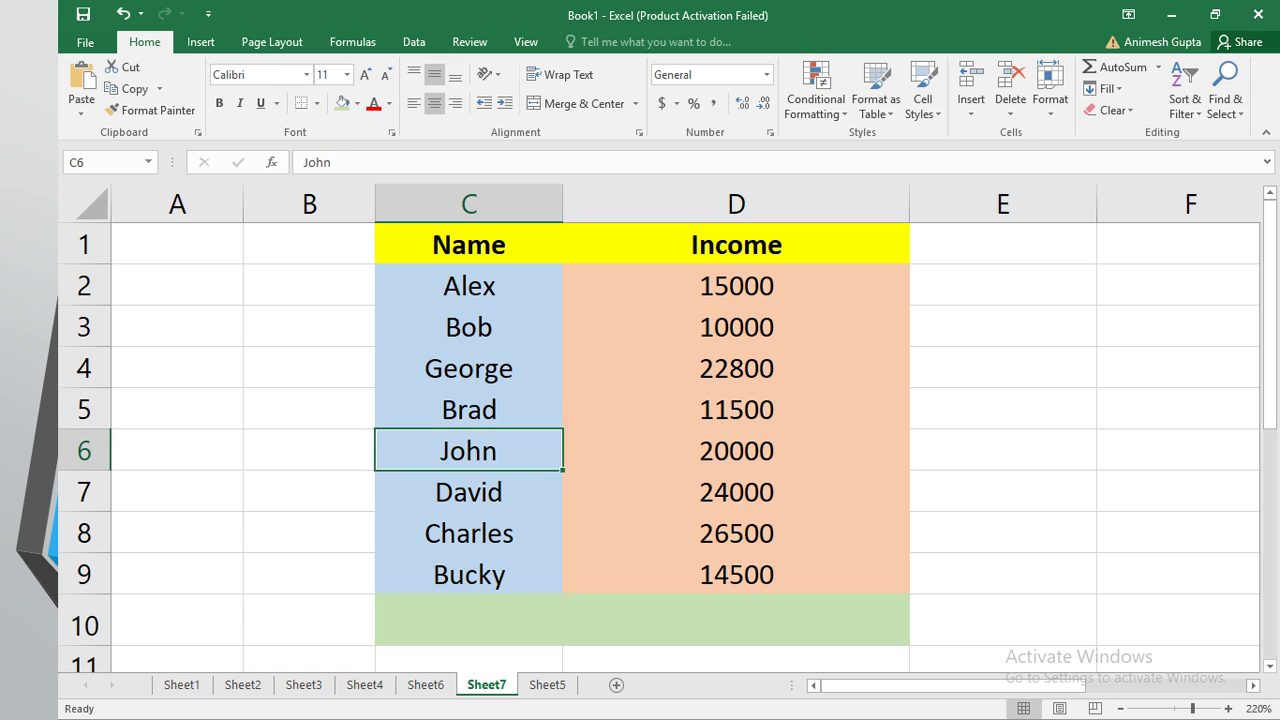
click(469, 492)
click(469, 534)
click(469, 575)
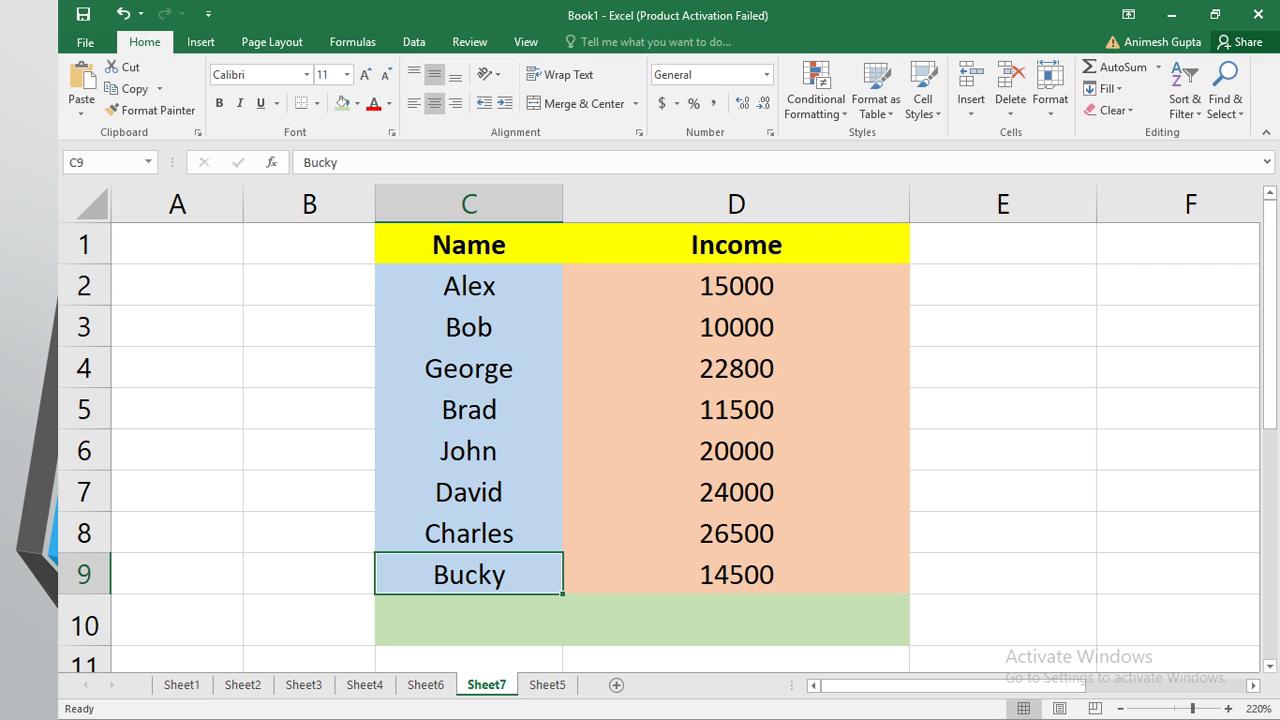
Enter =COUNT(C2:C9) in cell C10 to try counting the text entries of the Name column.
click(469, 620)
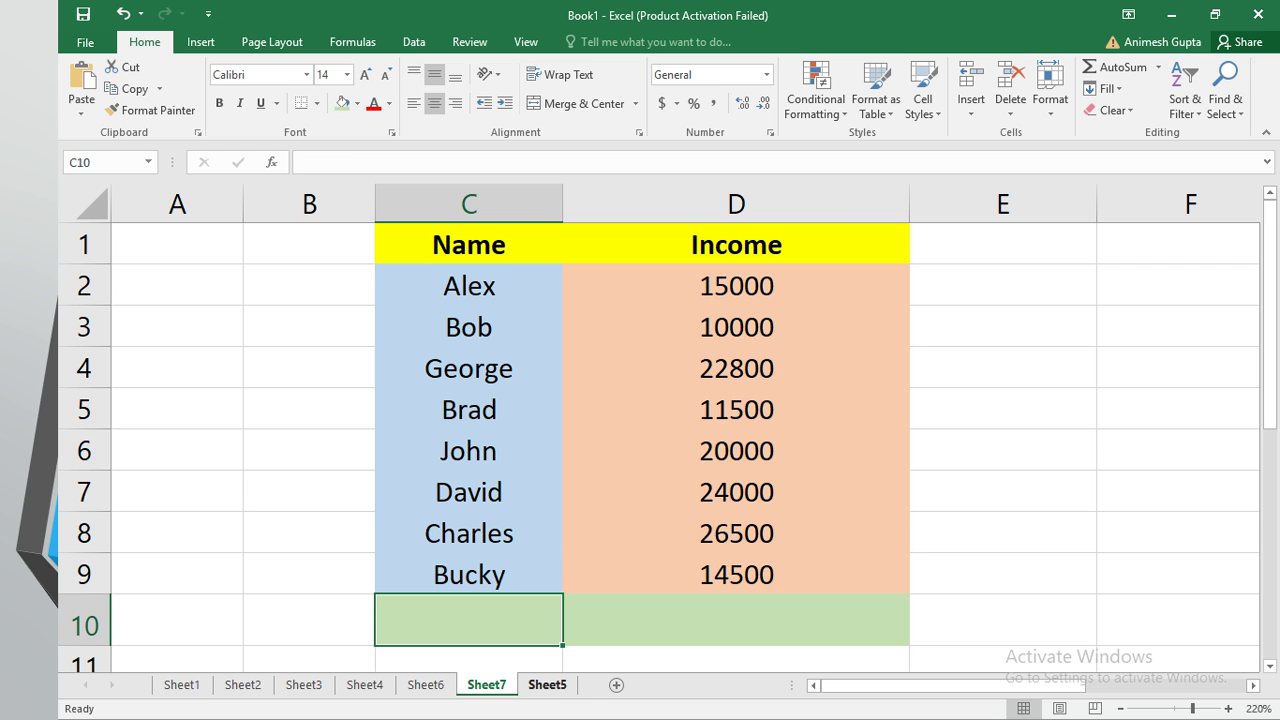
text(=COUNT)
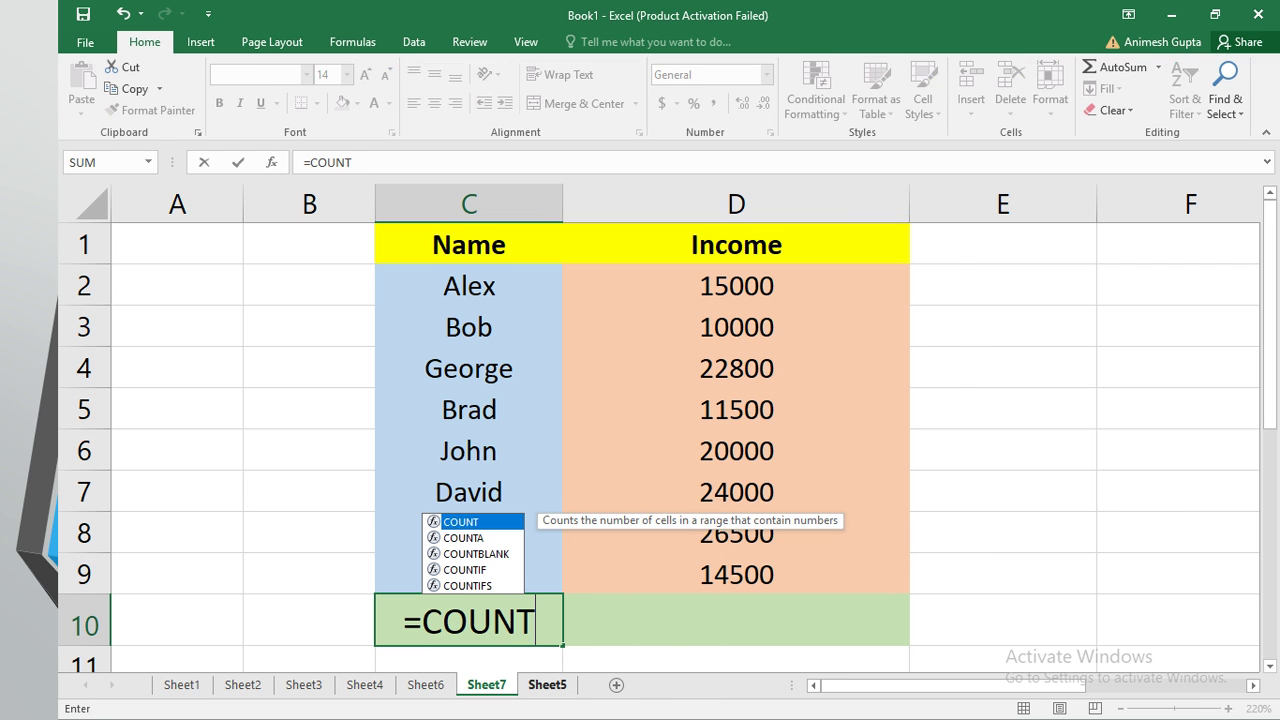
text(()
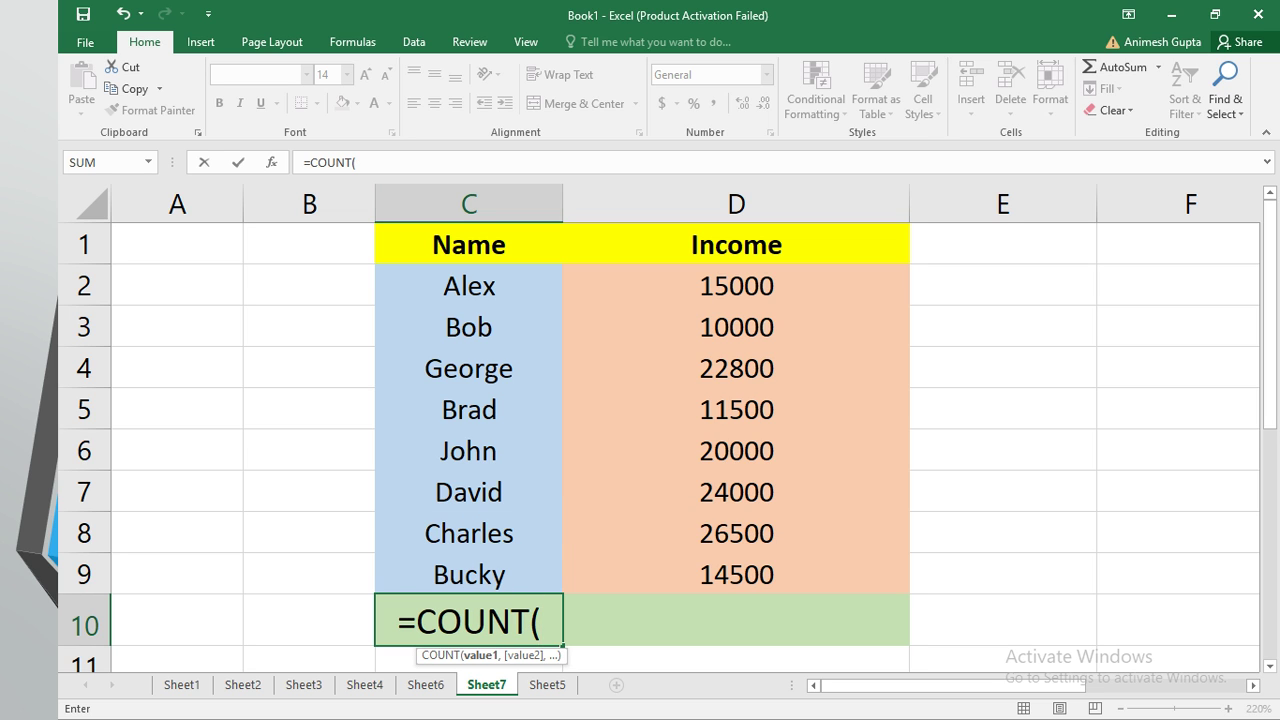
text(C2:C9))
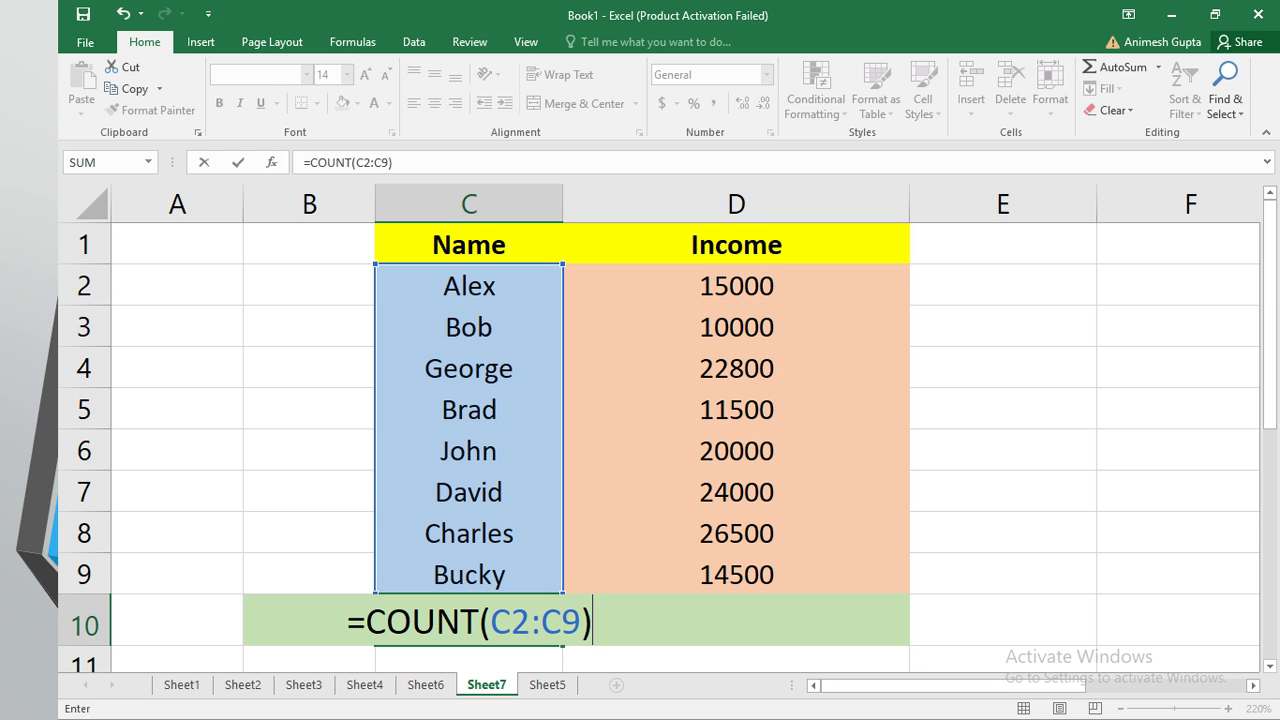
key(Return)
Delete the COUNT formula from cell C10.
click(469, 580)
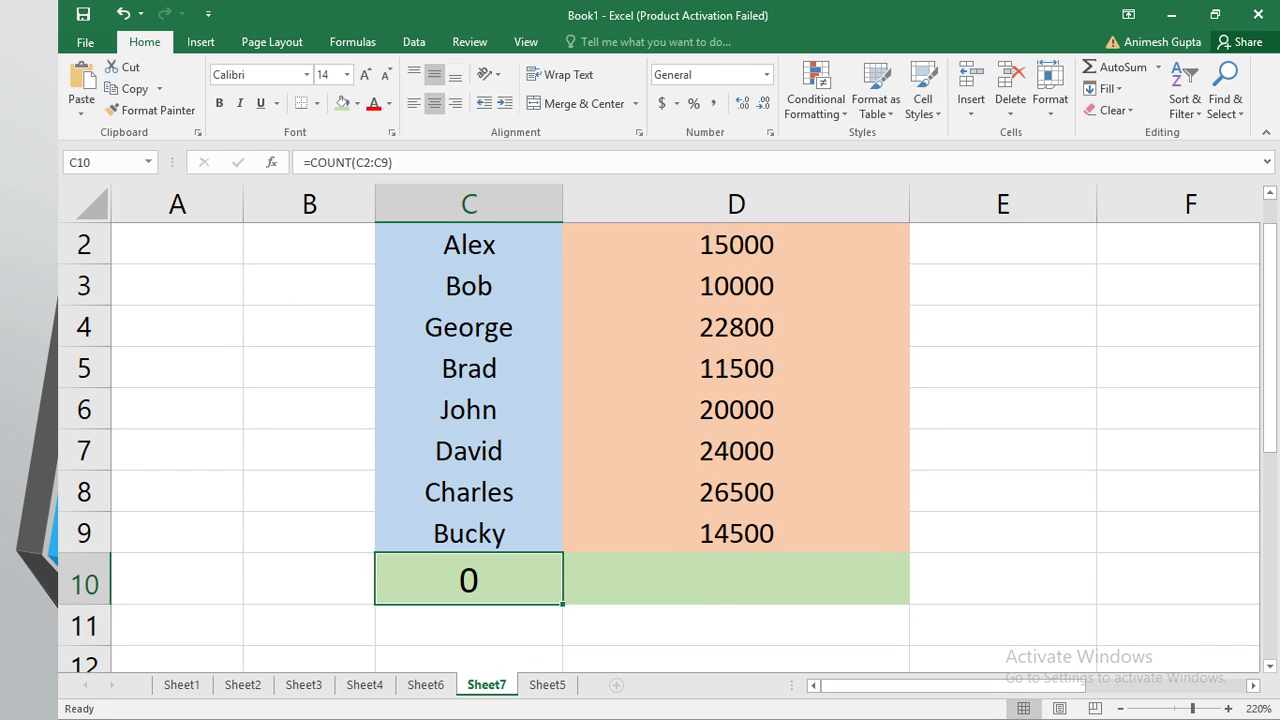
key(Delete)
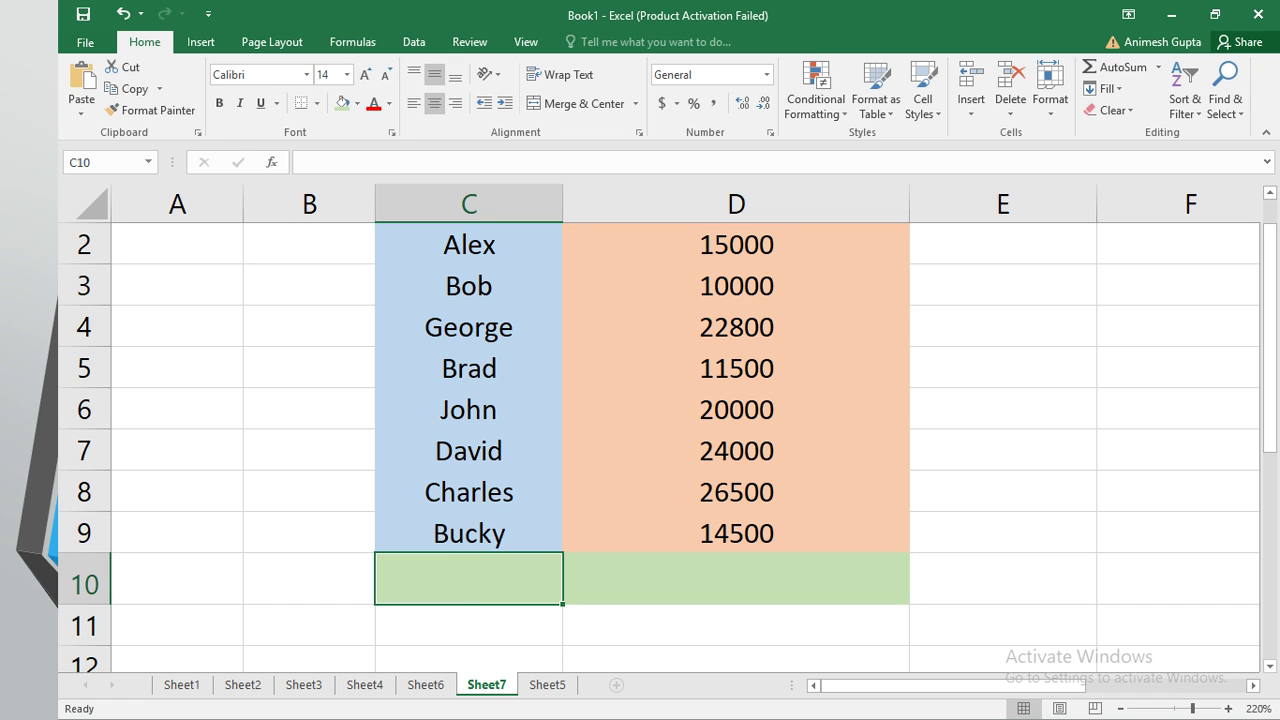
scroll(668, 440, up, 1)
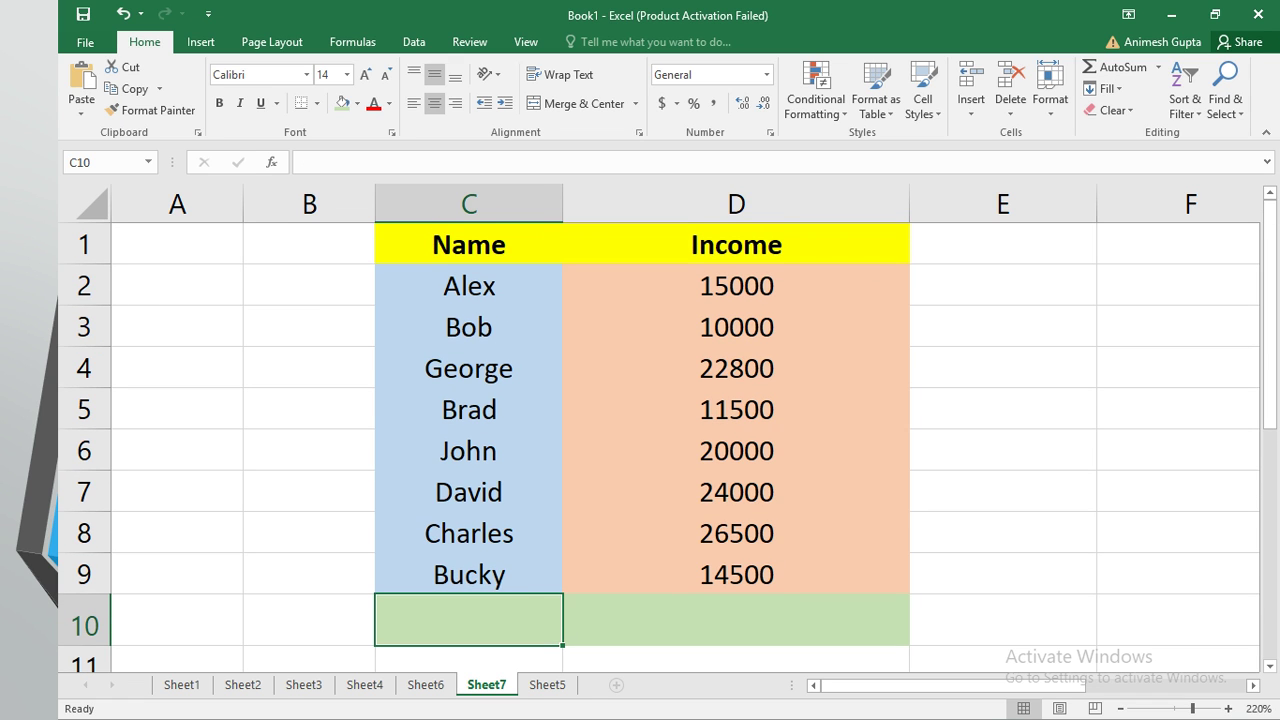
Switch to the PowerPoint slide show and reveal the underline beneath "numerical values" on the COUNT( ) slide.
click(736, 620)
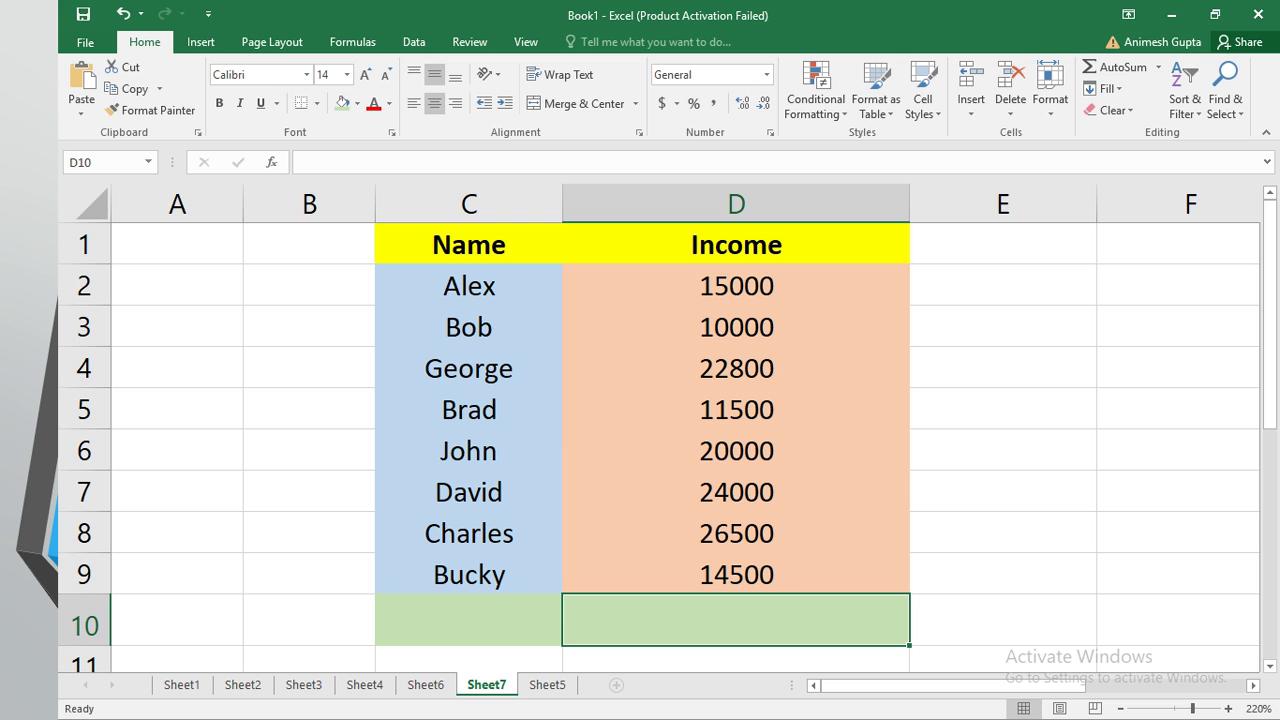
key(alt+Tab)
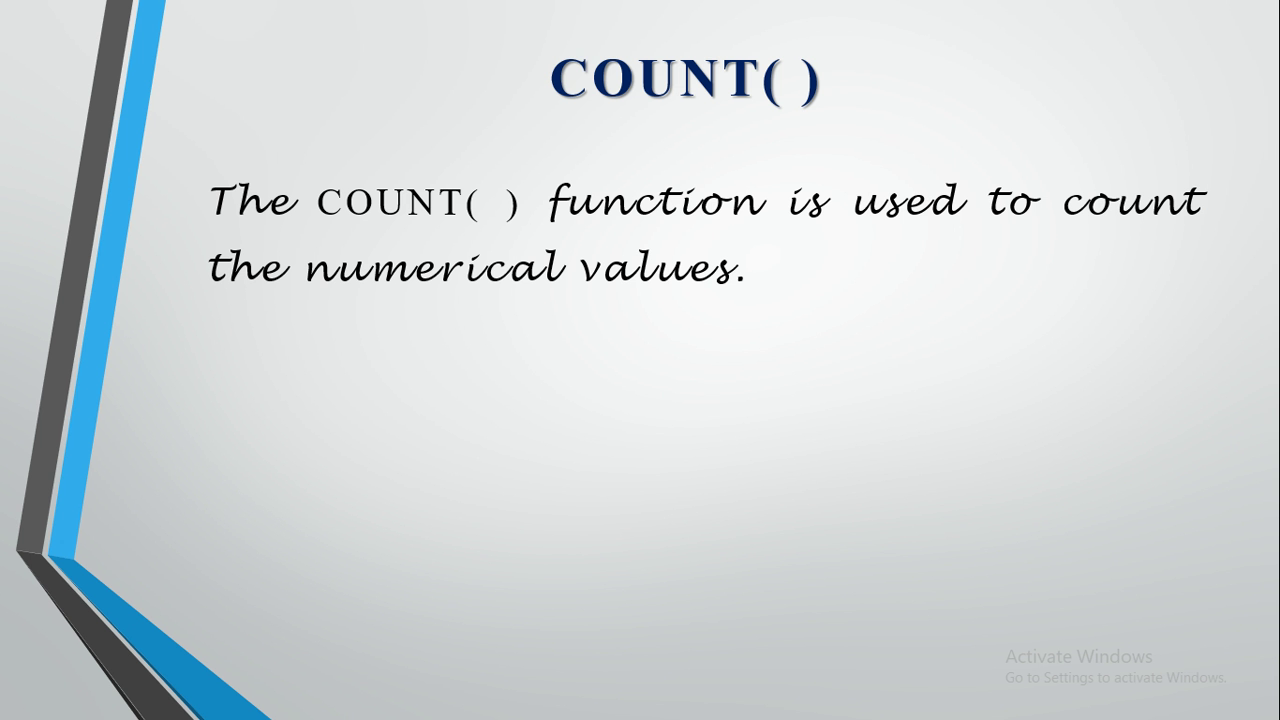
key(Right)
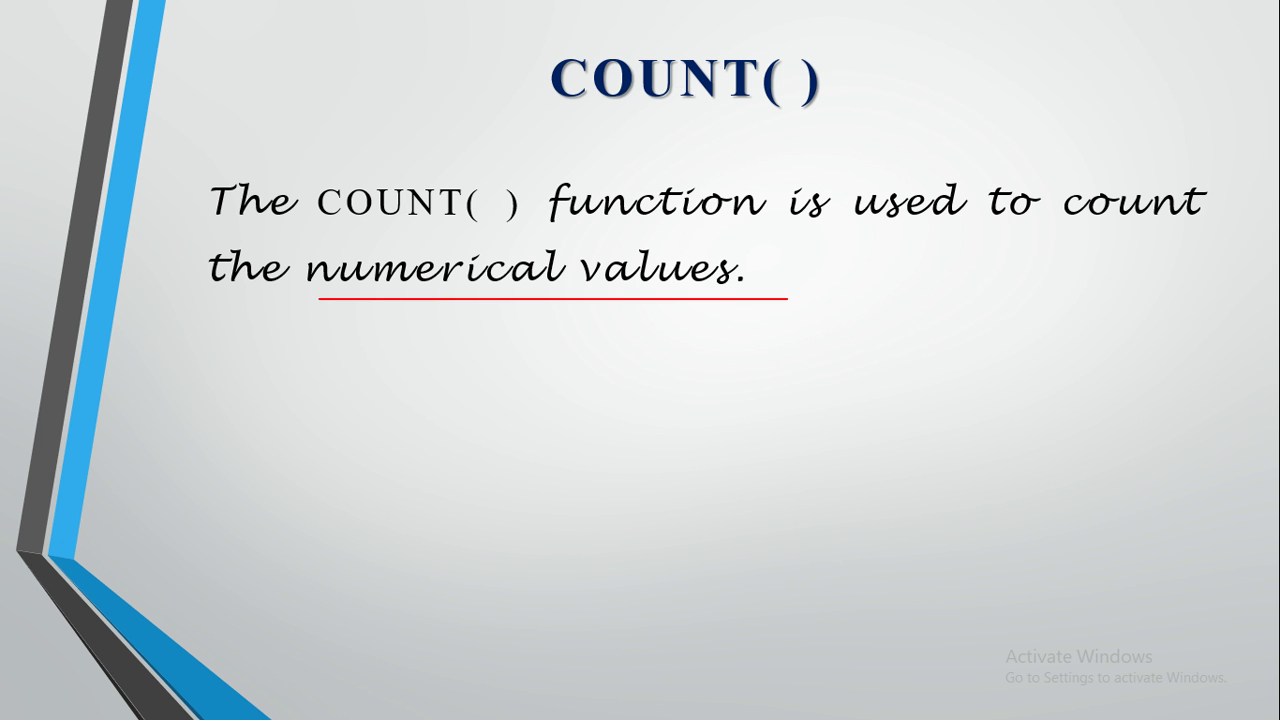
Switch back to Excel and enter =COUNT(D2:D9) in cell D10 to count the income values.
key(alt+Tab)
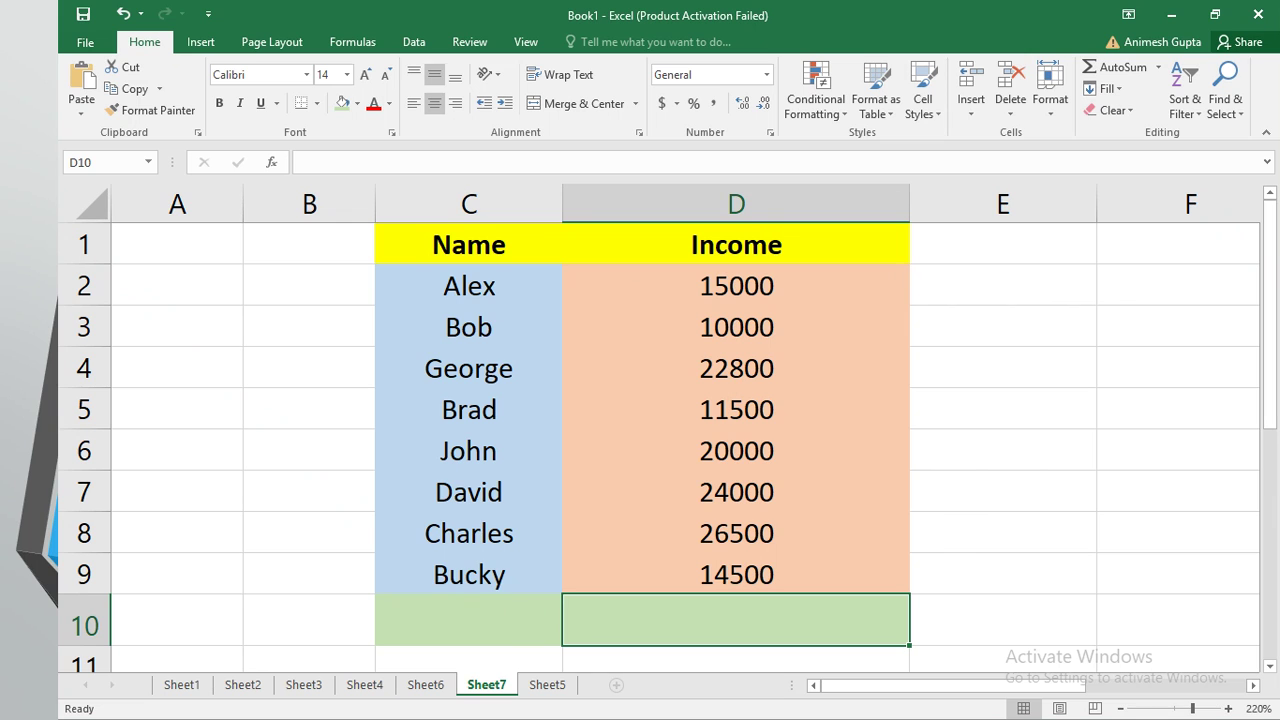
text(=COOUNT)
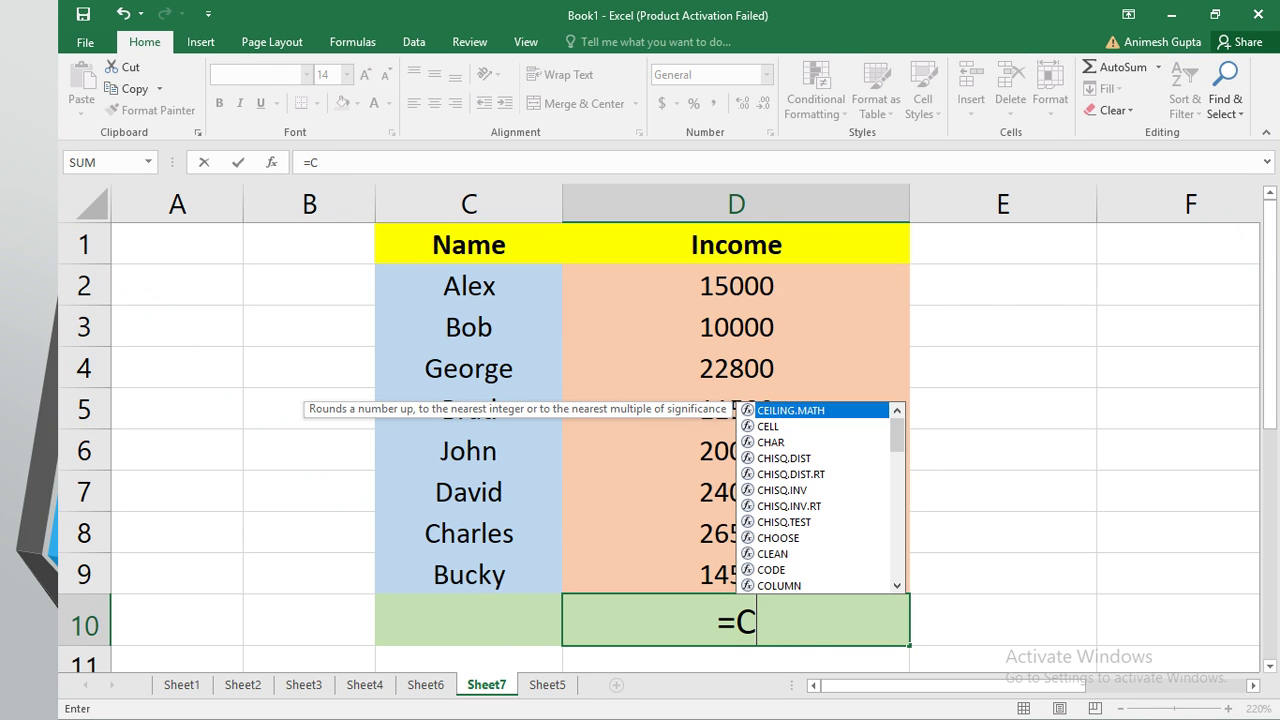
key(BackSpace)
key(BackSpace)
key(BackSpace)
key(BackSpace)
text(UNT()
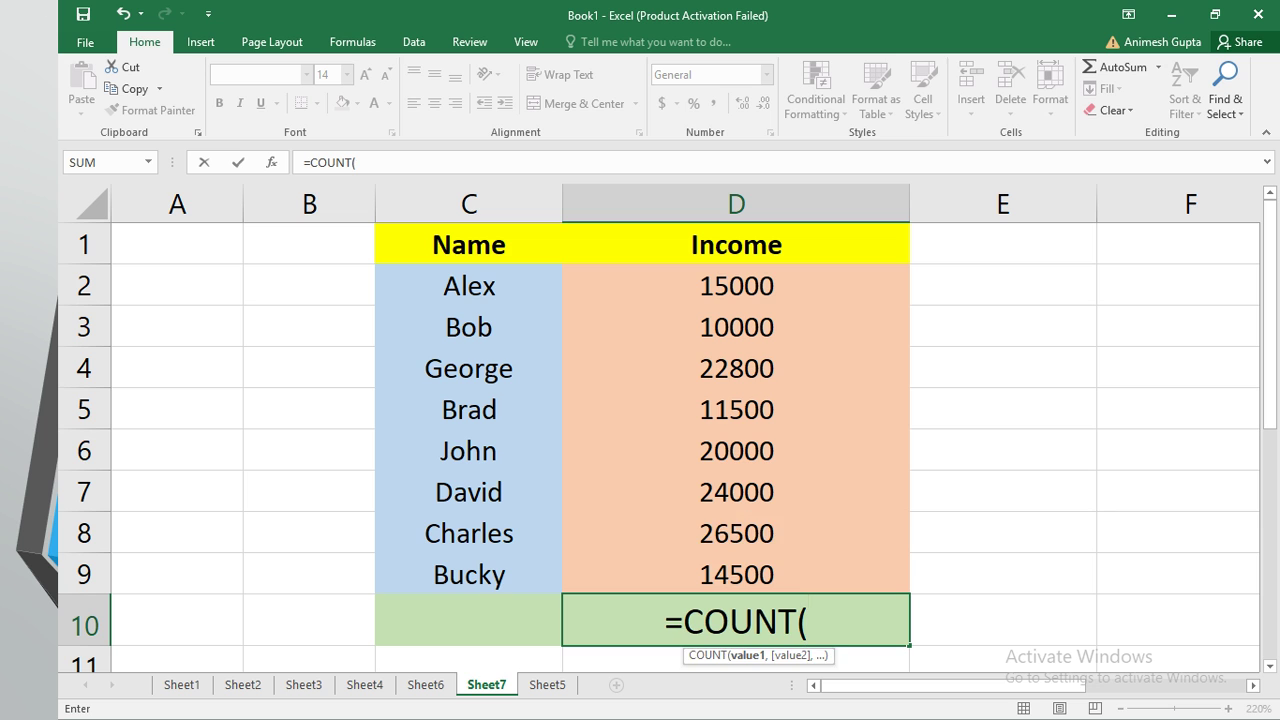
text(D2:D9))
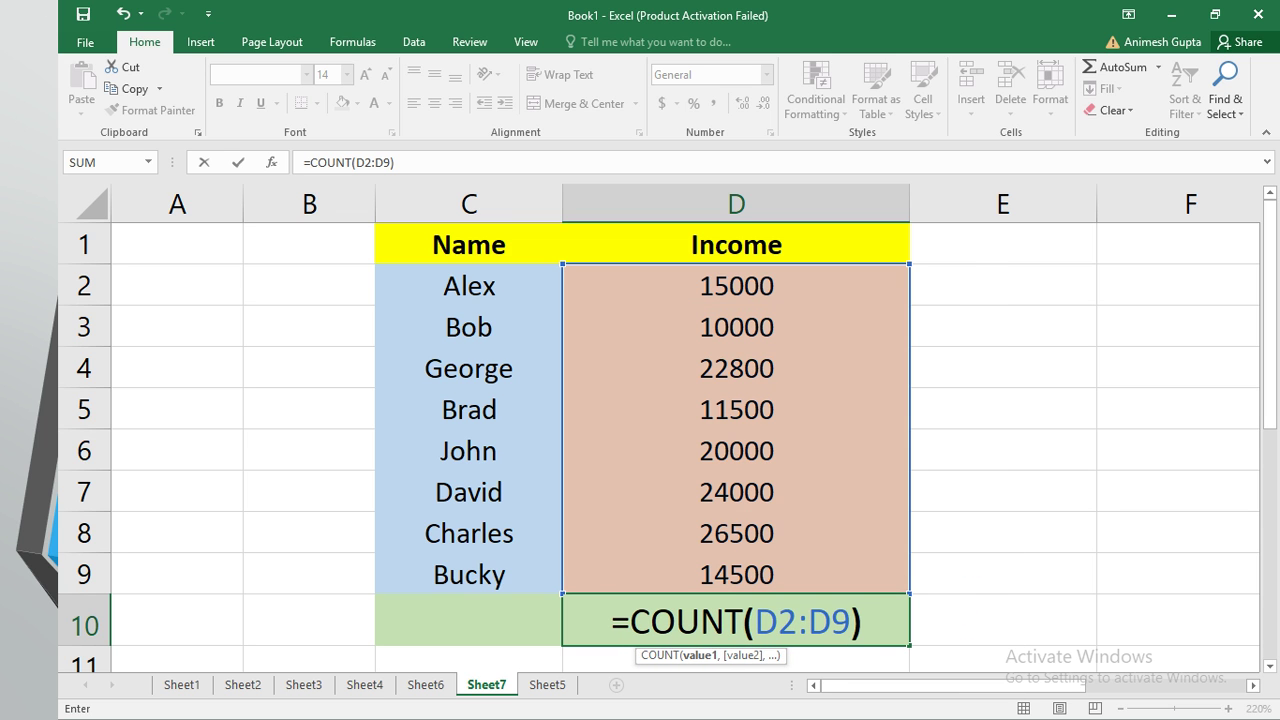
key(Return)
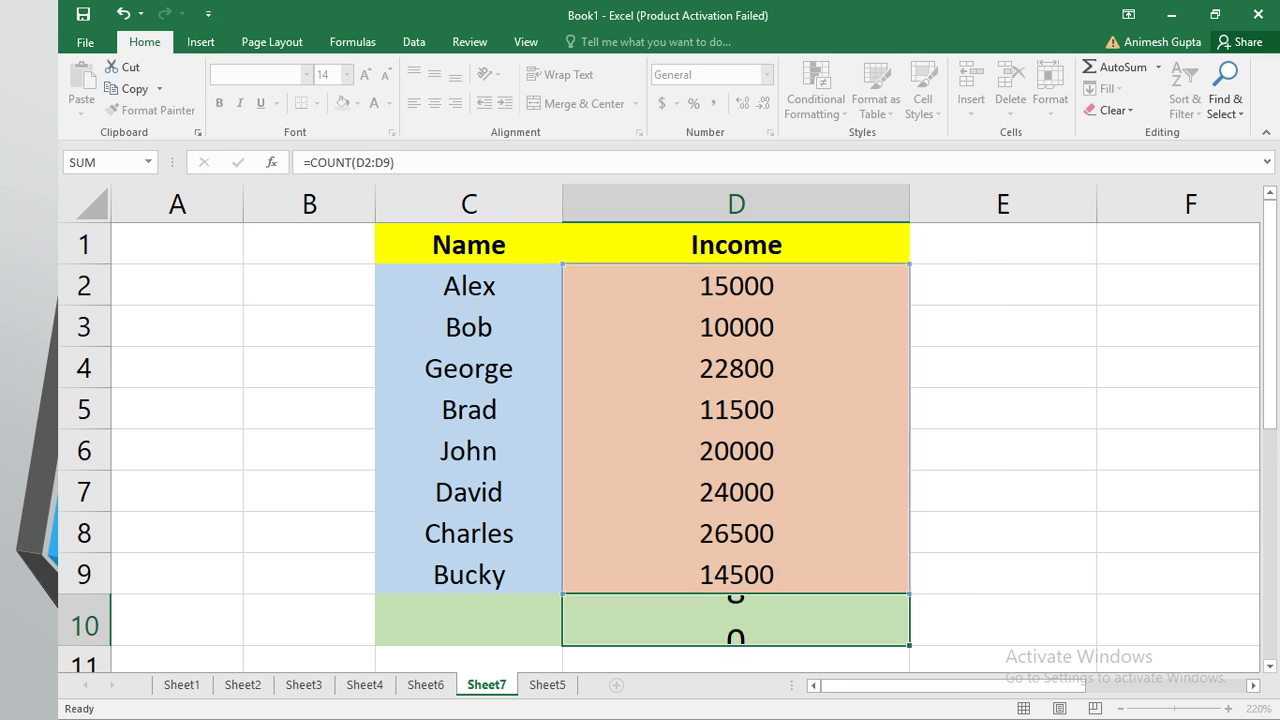
key(Up)
scroll(736, 428, up, 1)
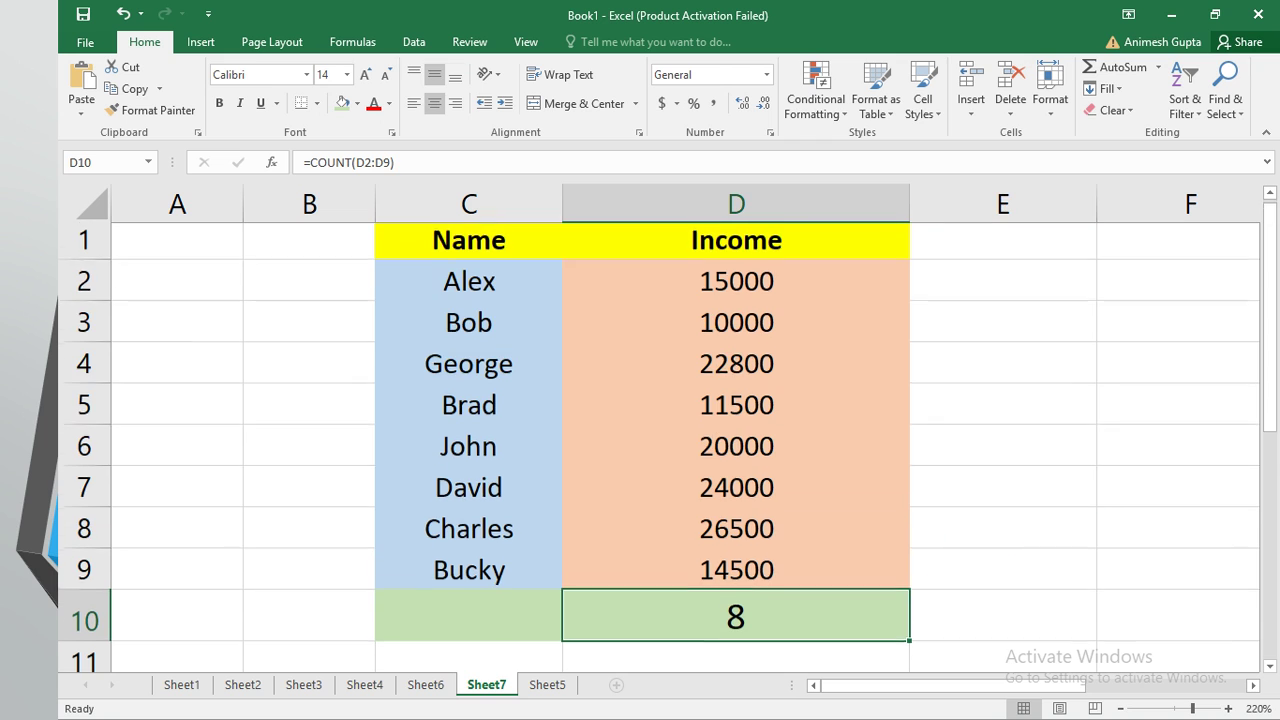
Check the income values in D2:D9 one by one against the COUNT formula in D10.
drag(736, 286, 736, 575)
click(736, 286)
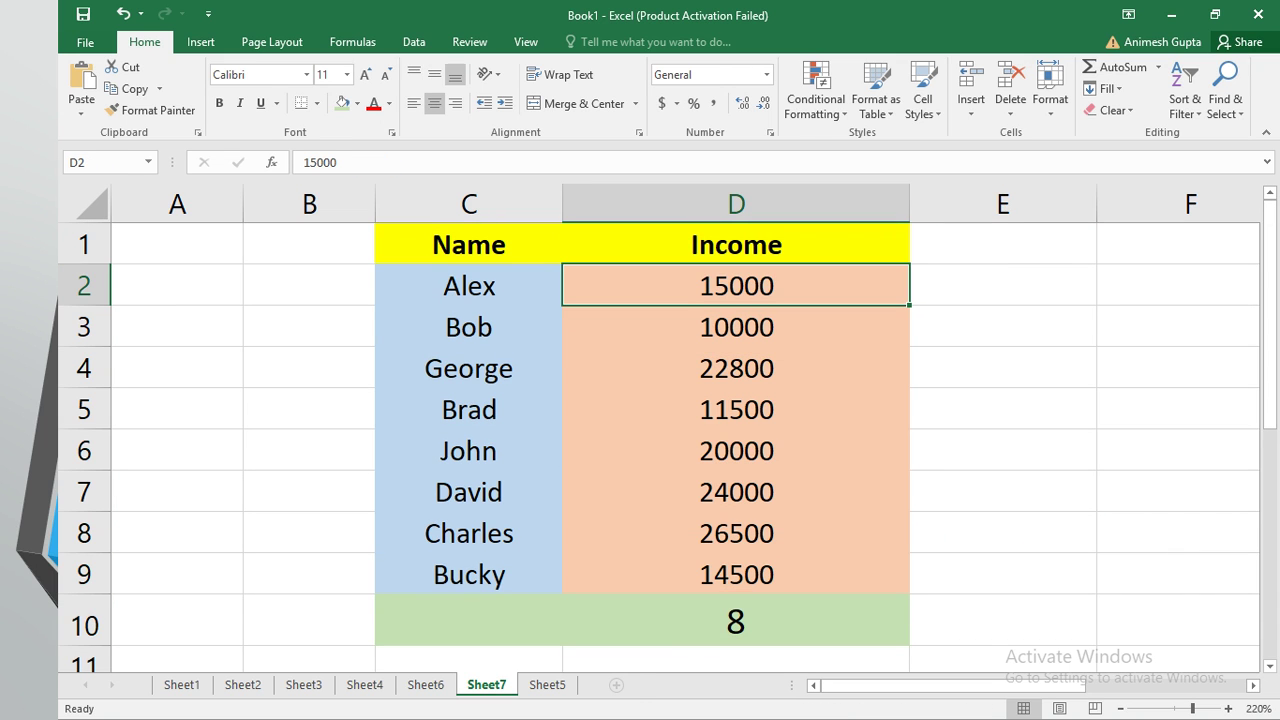
key(Down)
key(Down)
key(Down)
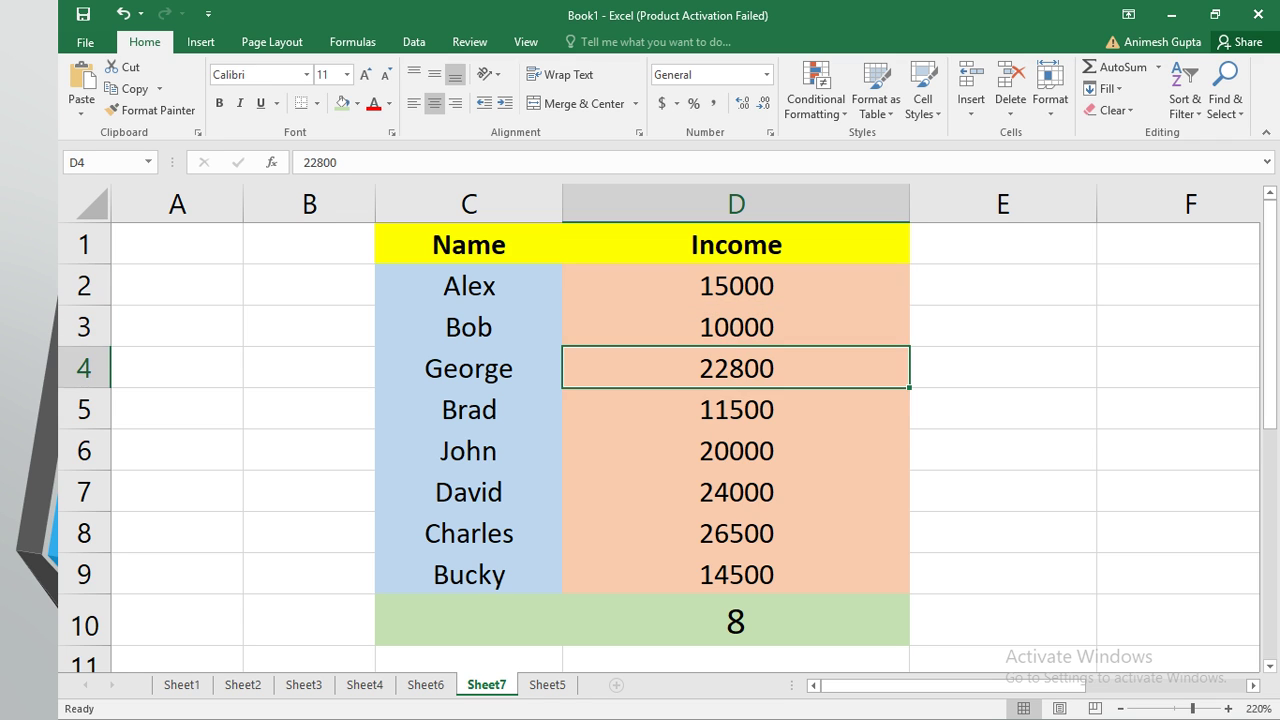
key(Down)
key(Down)
key(Down)
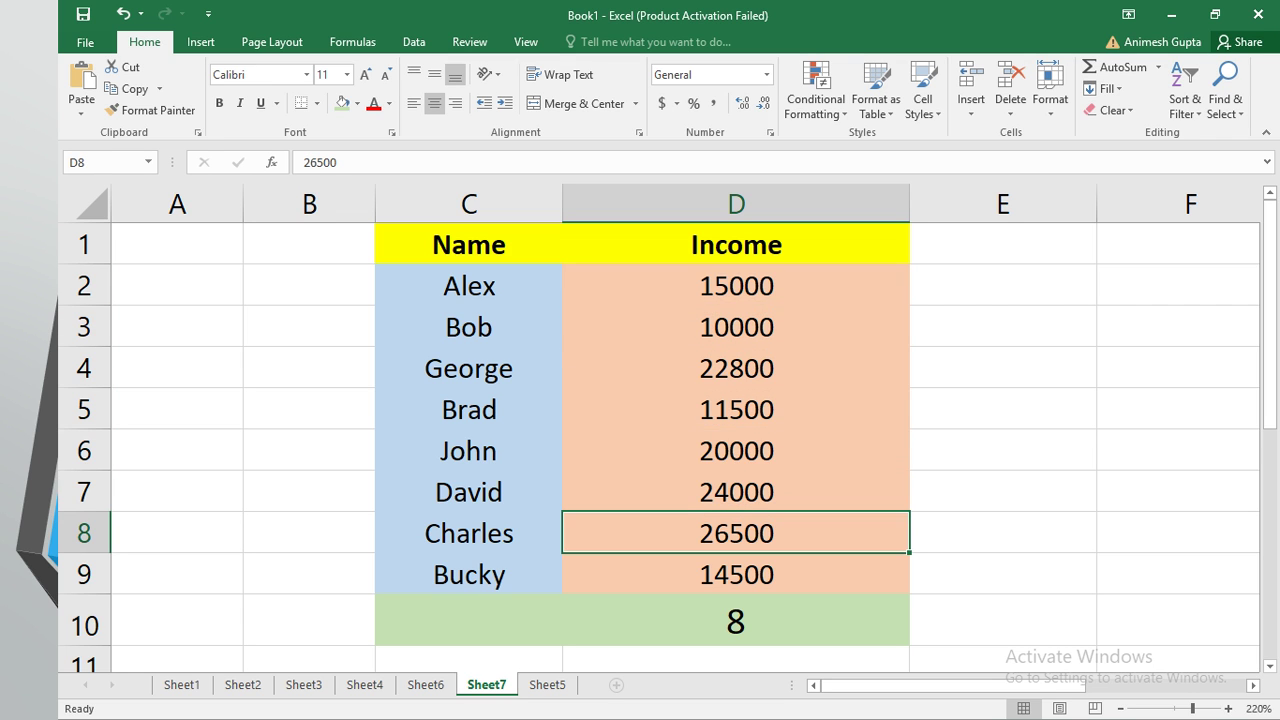
key(Down)
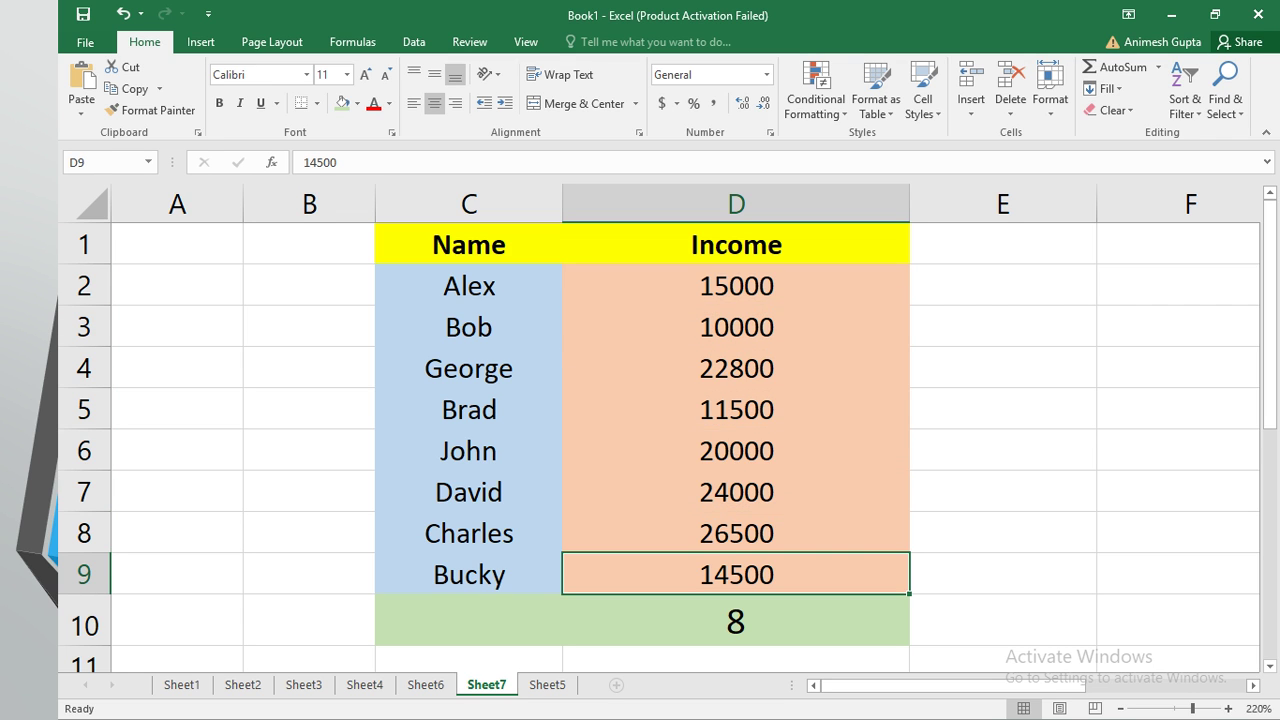
key(Down)
drag(736, 285, 736, 574)
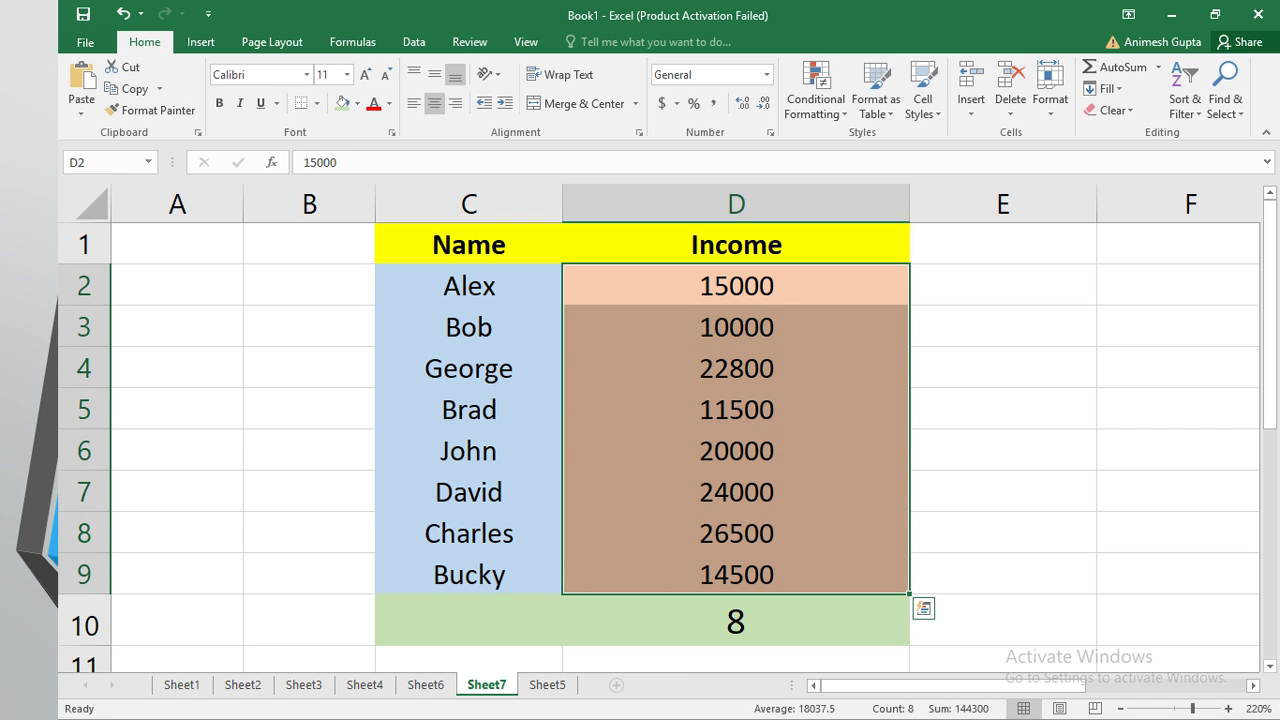
click(736, 621)
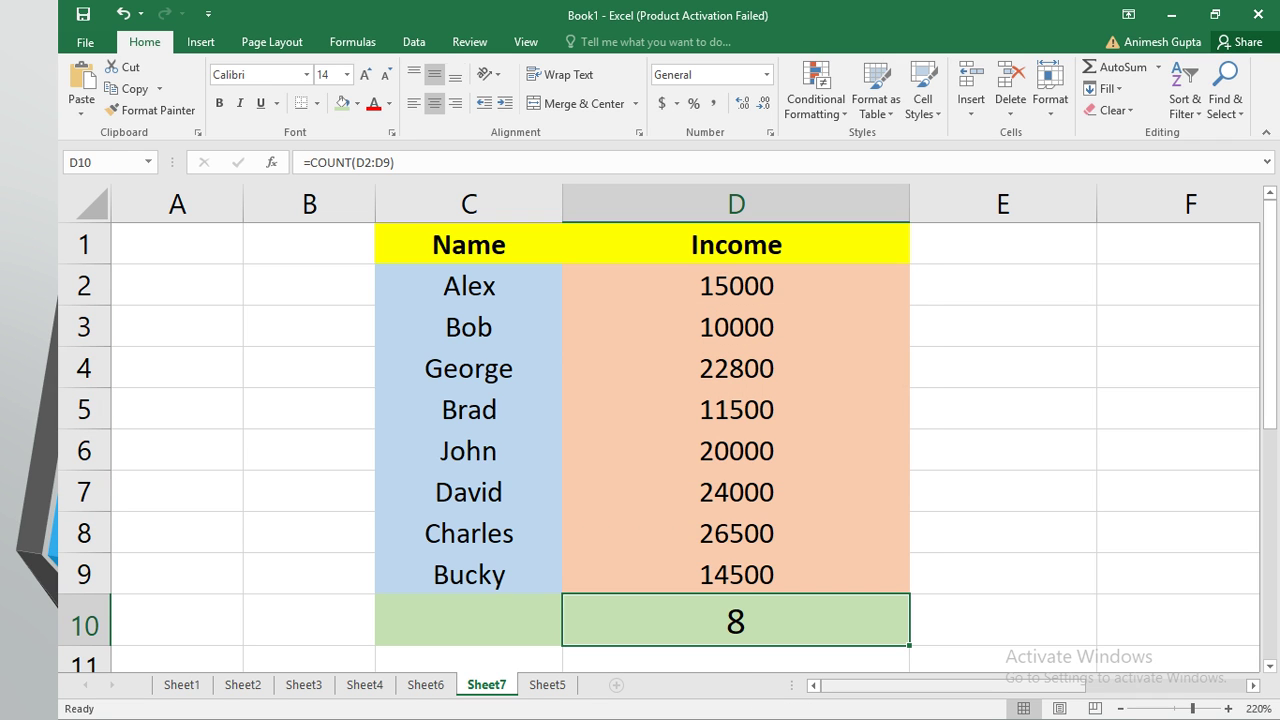
List the function names SUM, AVERAGE and MAX in cells E2 to E4 beside the income table.
click(1003, 285)
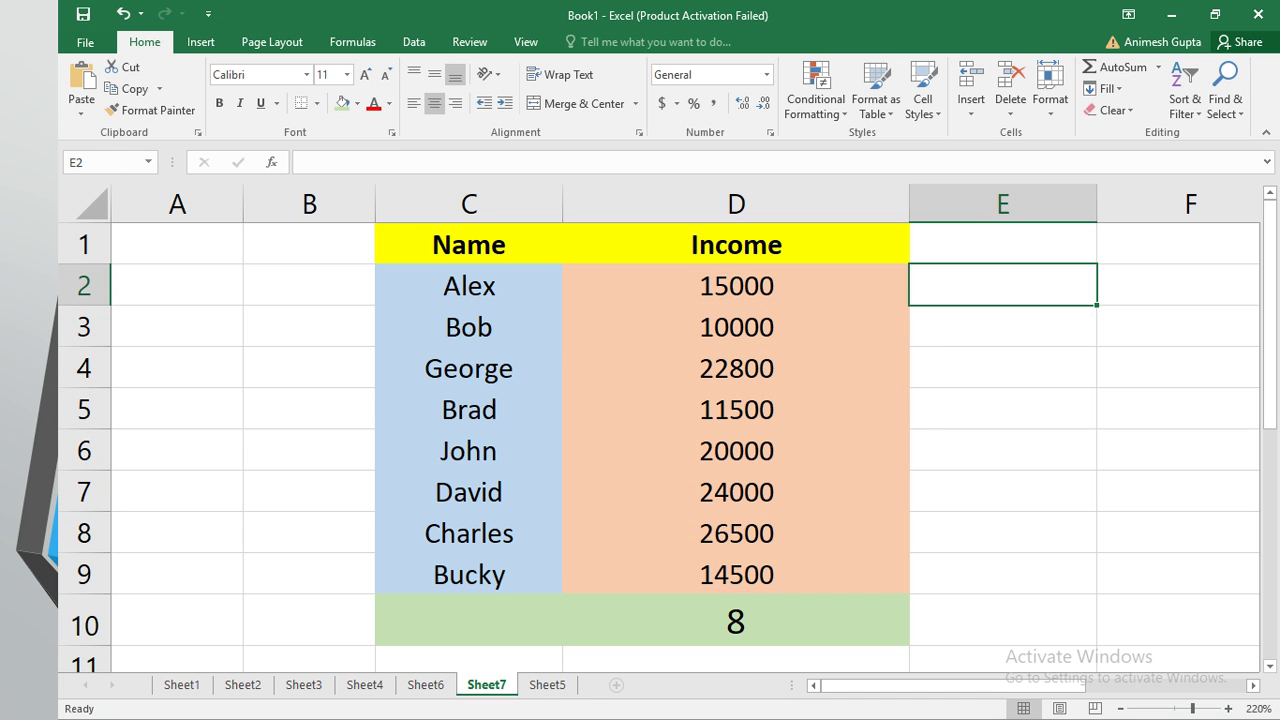
text(SUM)
key(Return)
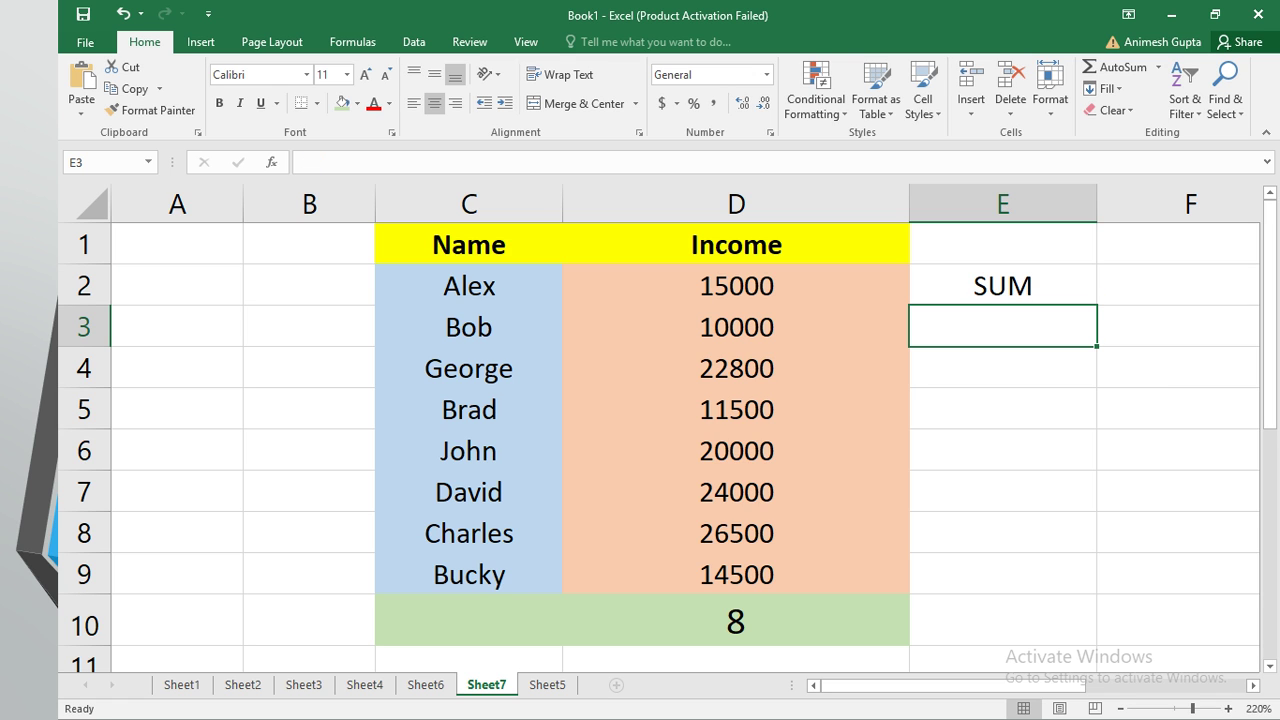
text(AVe)
key(BackSpace)
text(ERAGE)
key(Return)
text(MAX)
key(Tab)
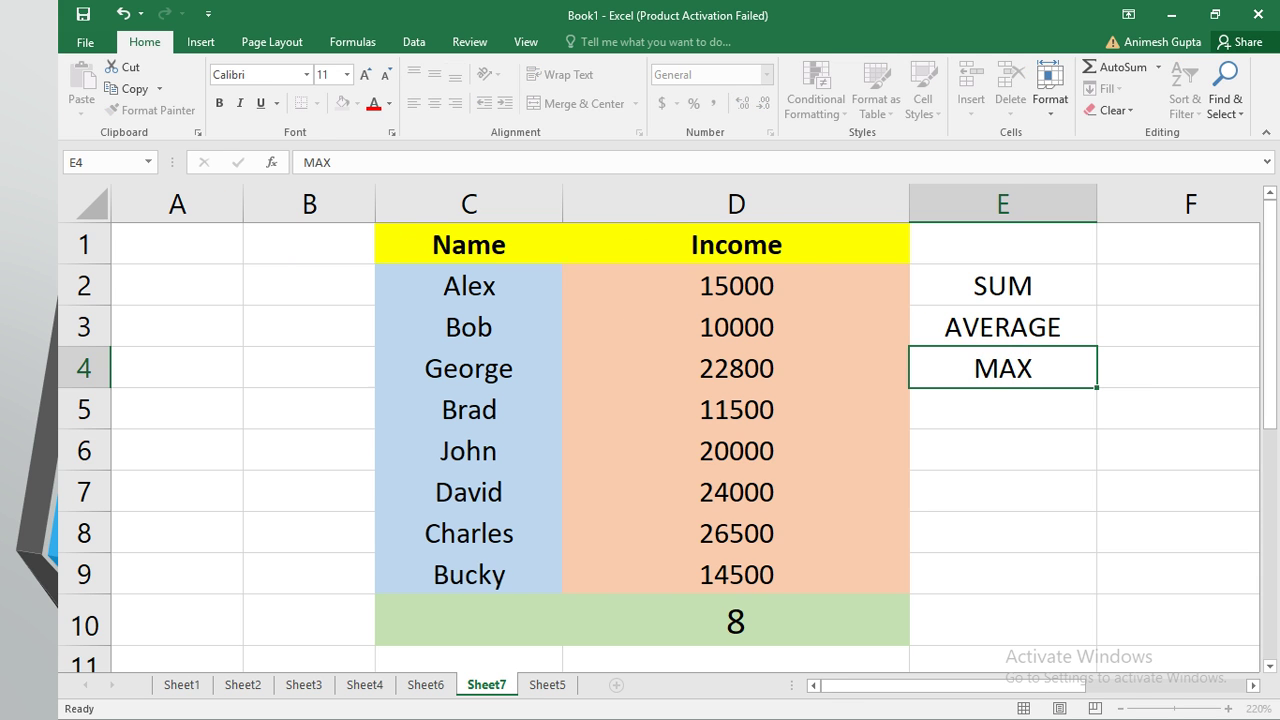
Enter MAXIMUM in F4 beside MAX, then MIN in E5 with MINIMUM beside it in F5.
text(MAXIN)
key(BackSpace)
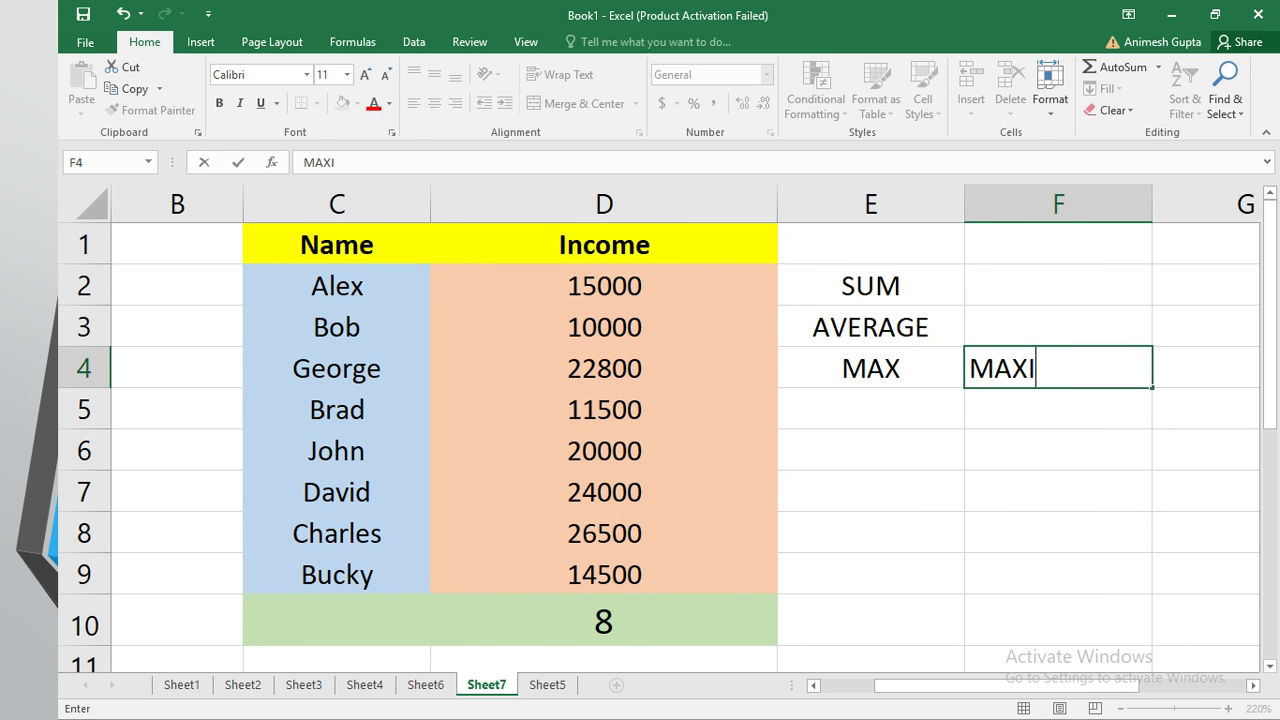
text(MUM)
key(Return)
text(MIN)
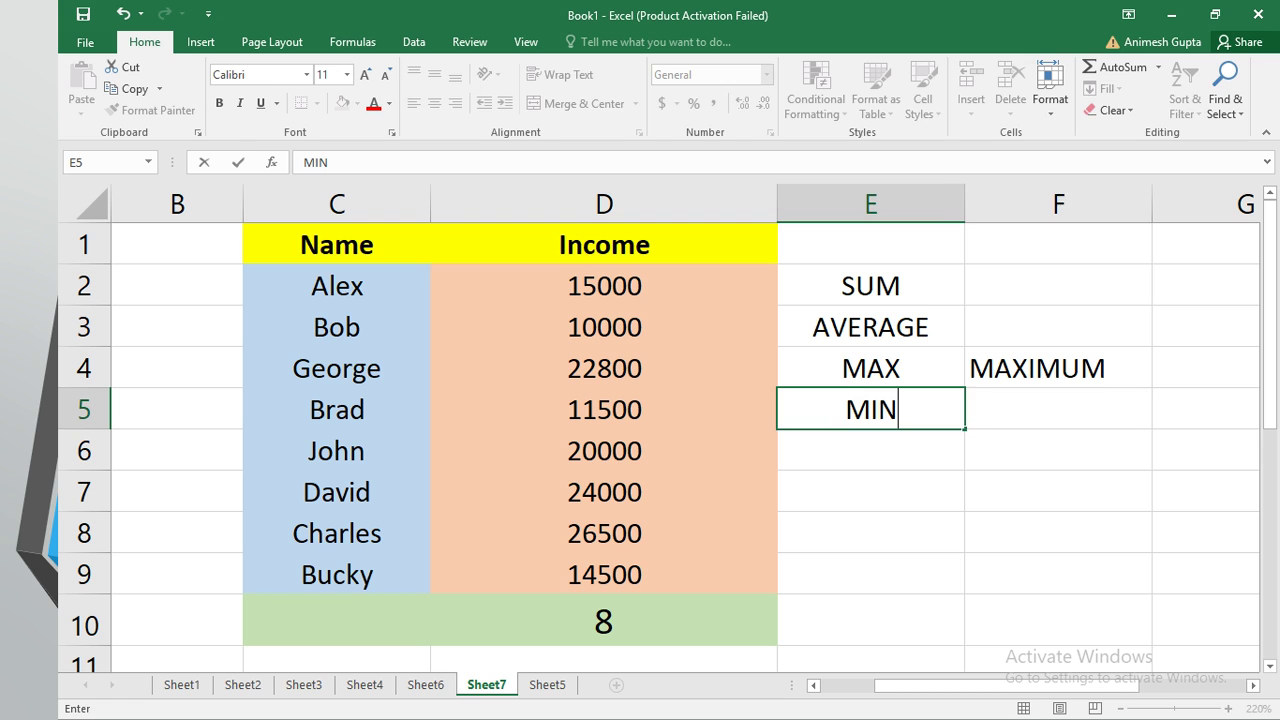
key(Tab)
text(MINIMUM)
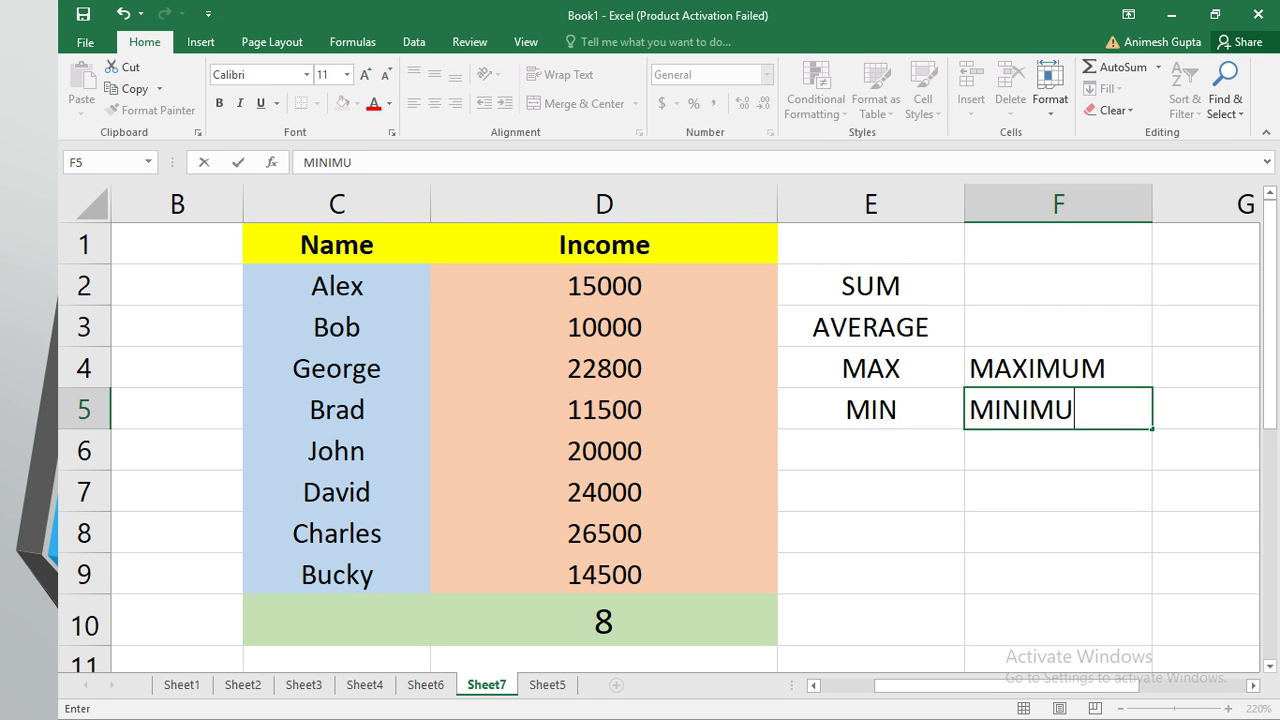
key(Tab)
Add COUNT to the function list in cell E6, below MIN.
key(Return)
key(Return)
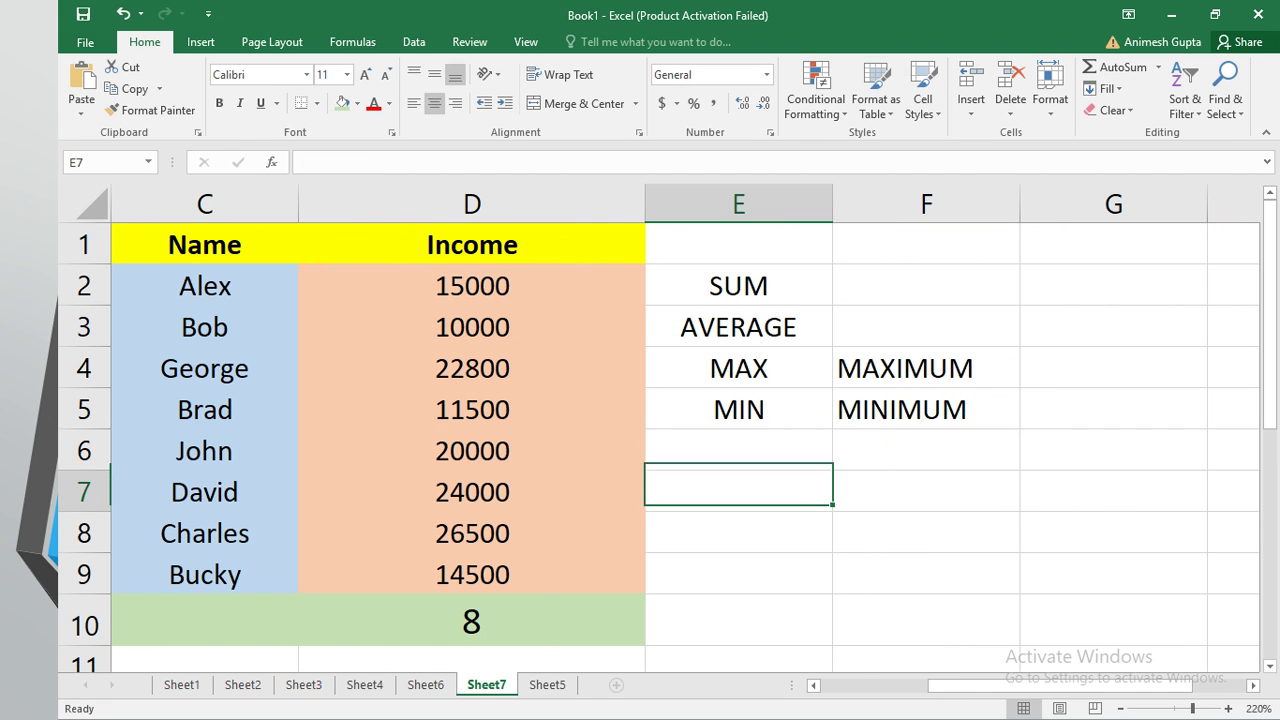
key(Up)
text(COUNT)
key(Tab)
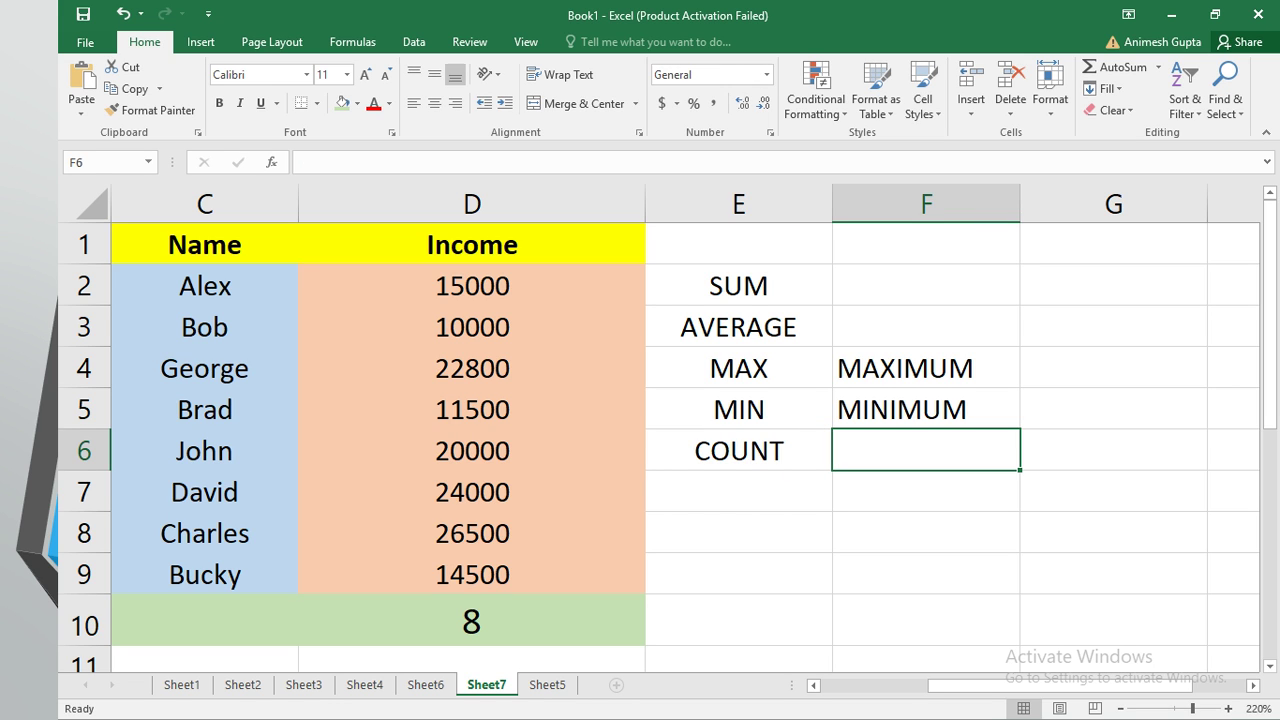
Describe SUM as Total in cell F2 and AVERAGE as Average in cell F3.
click(926, 285)
text(Total)
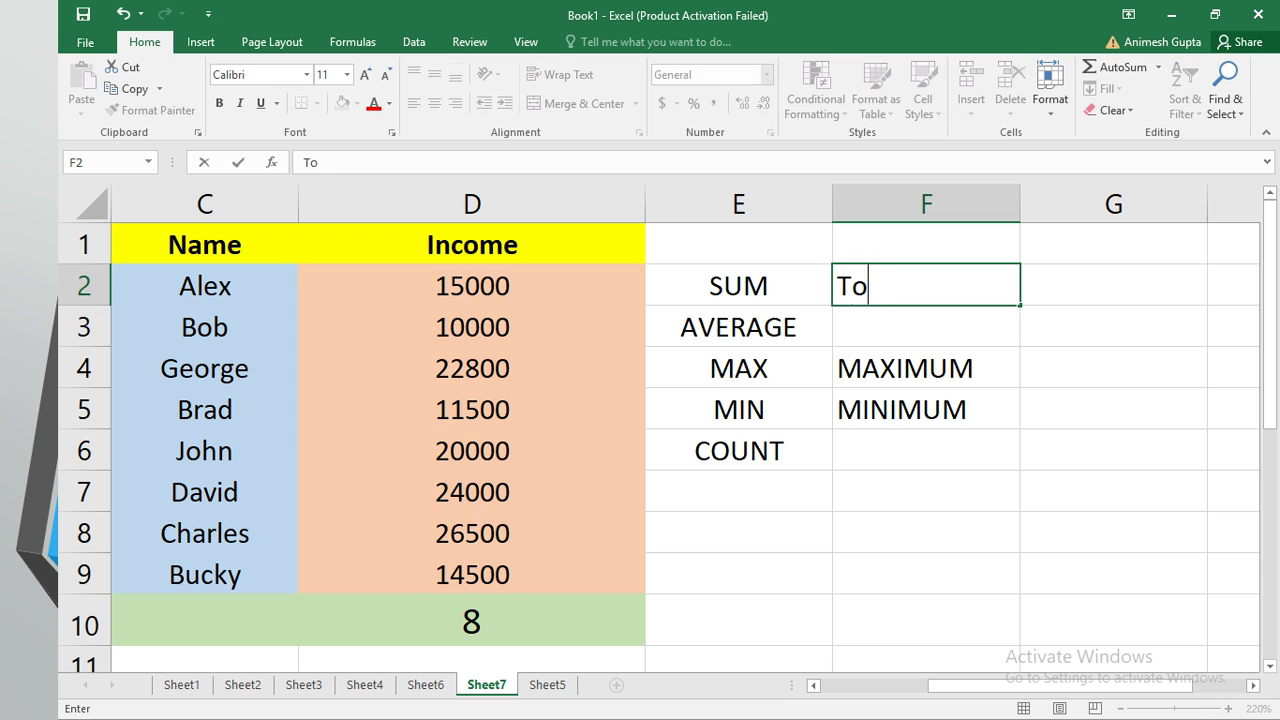
key(Return)
text(Averga)
key(BackSpace)
key(BackSpace)
text(ae)
key(BackSpace)
text(ge)
key(Return)
Replace the descriptions of MAX and MIN in F4 and F5 with Largest and Smallest.
text(Largest)
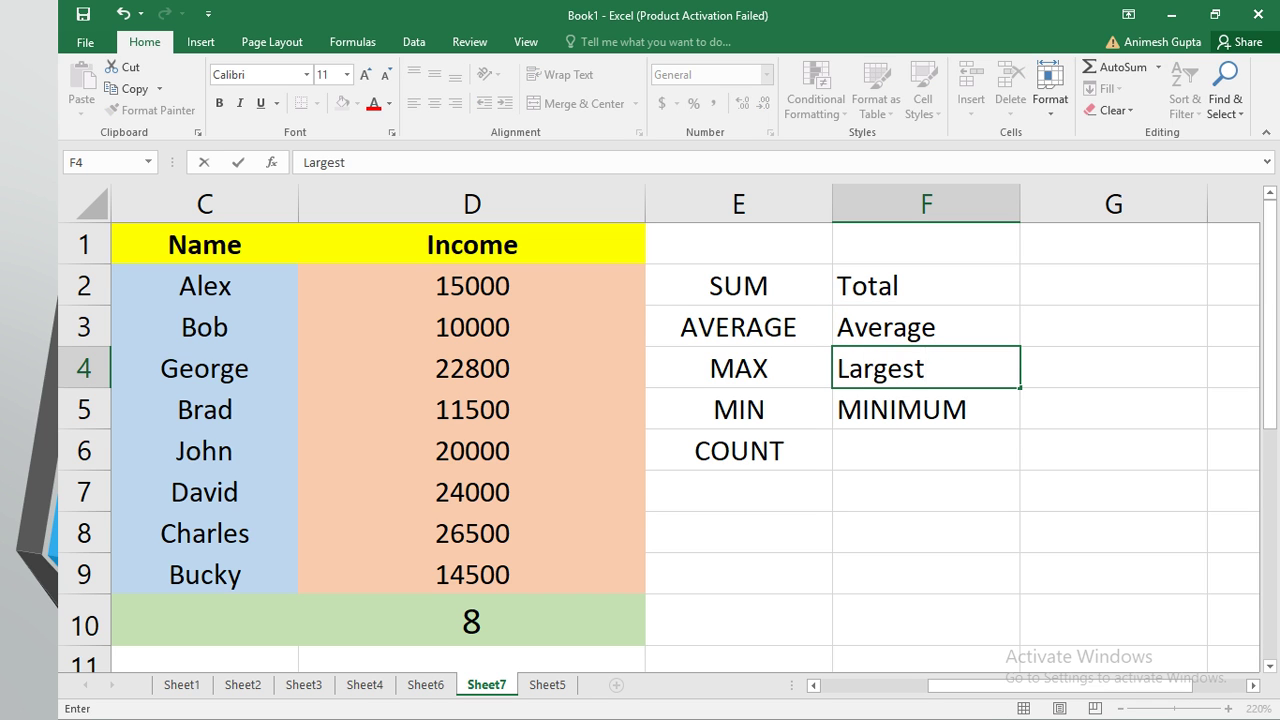
key(Return)
text(Smallest)
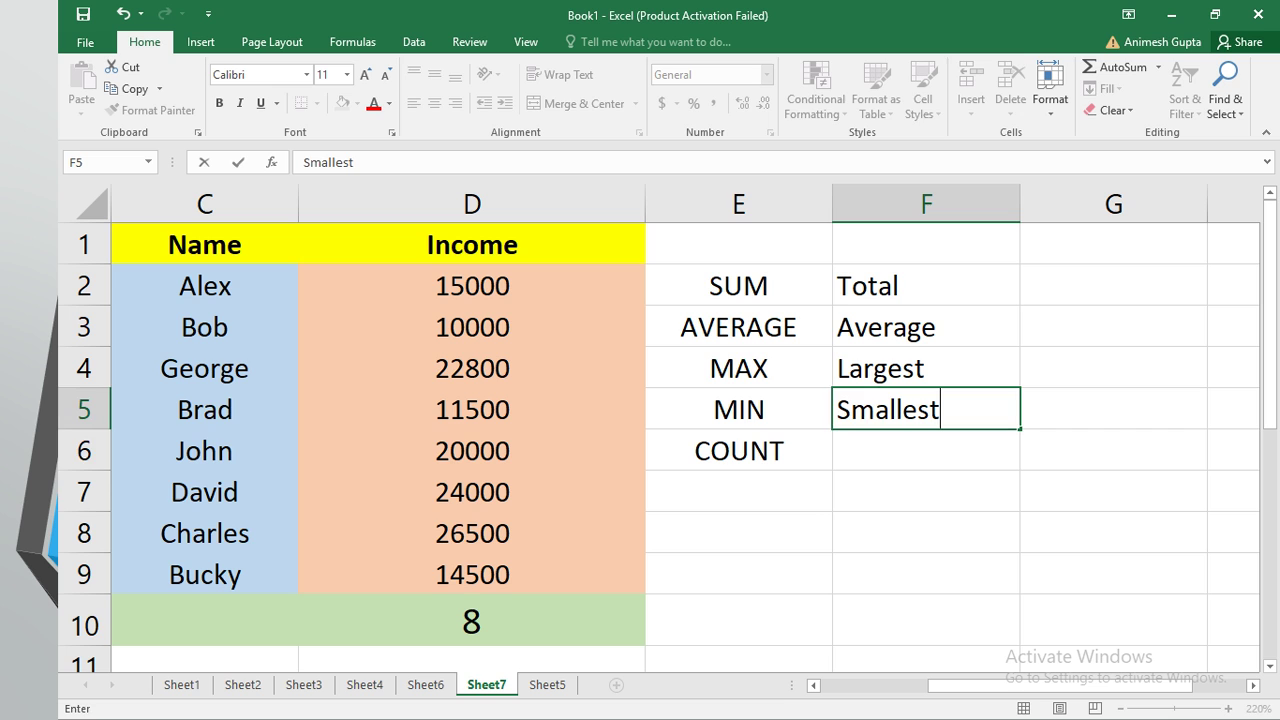
key(Return)
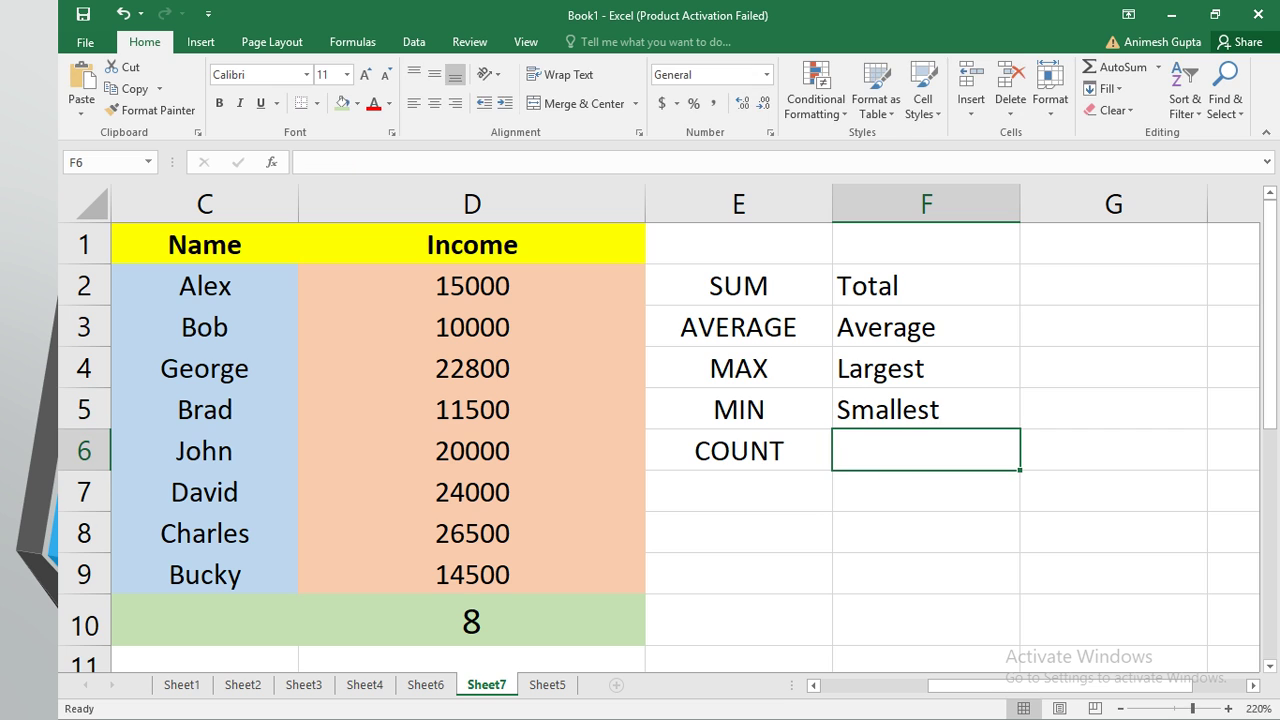
Describe COUNT in cell F6 as "Count Total values".
text(Tor)
text(tal)
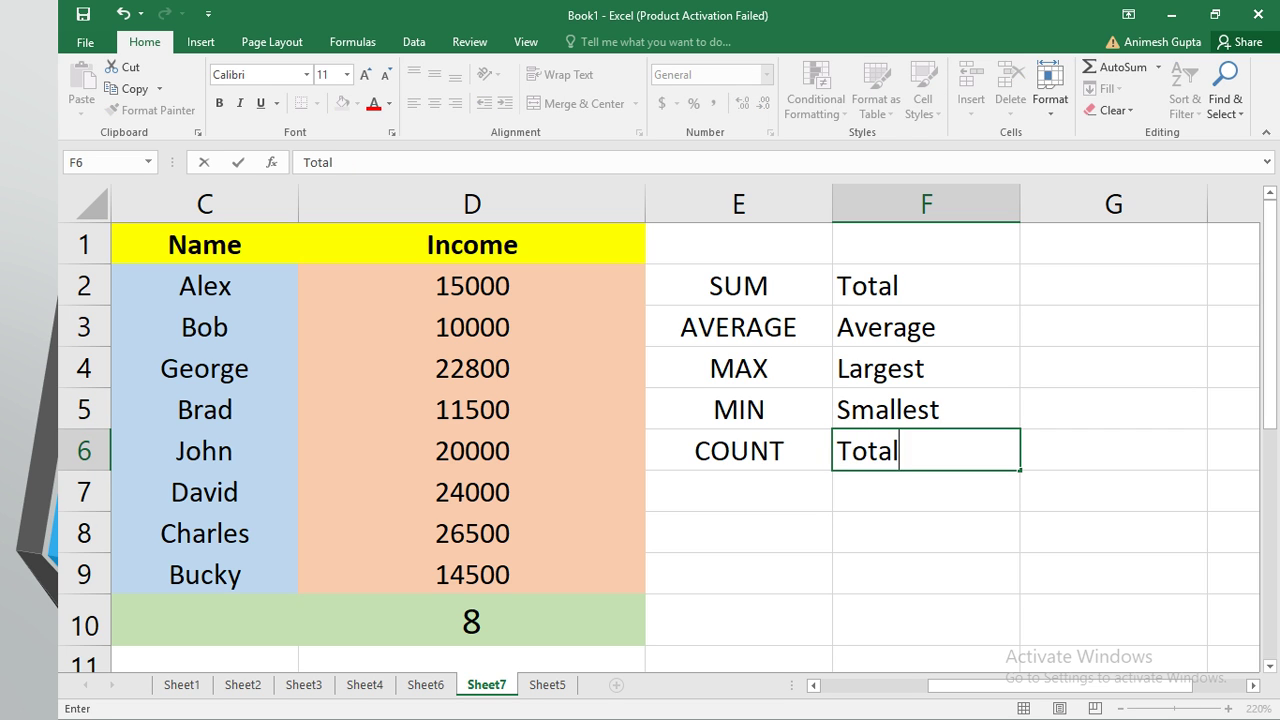
text( values)
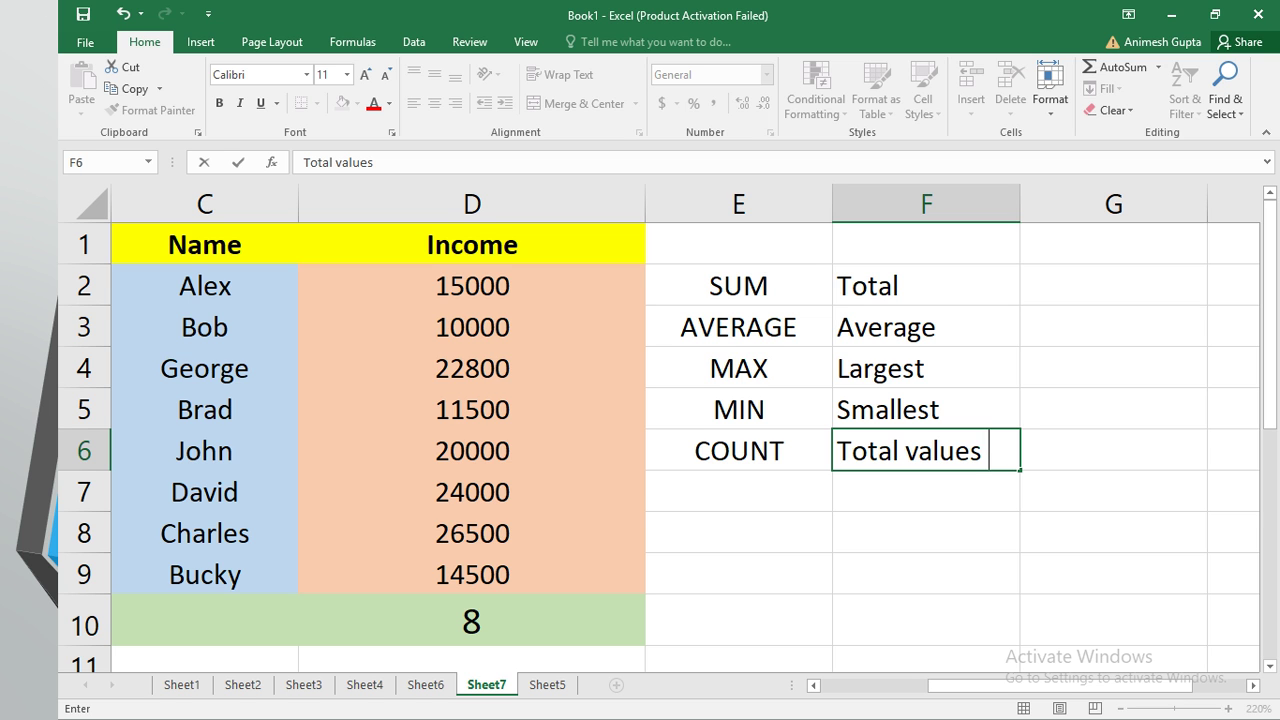
key(Home)
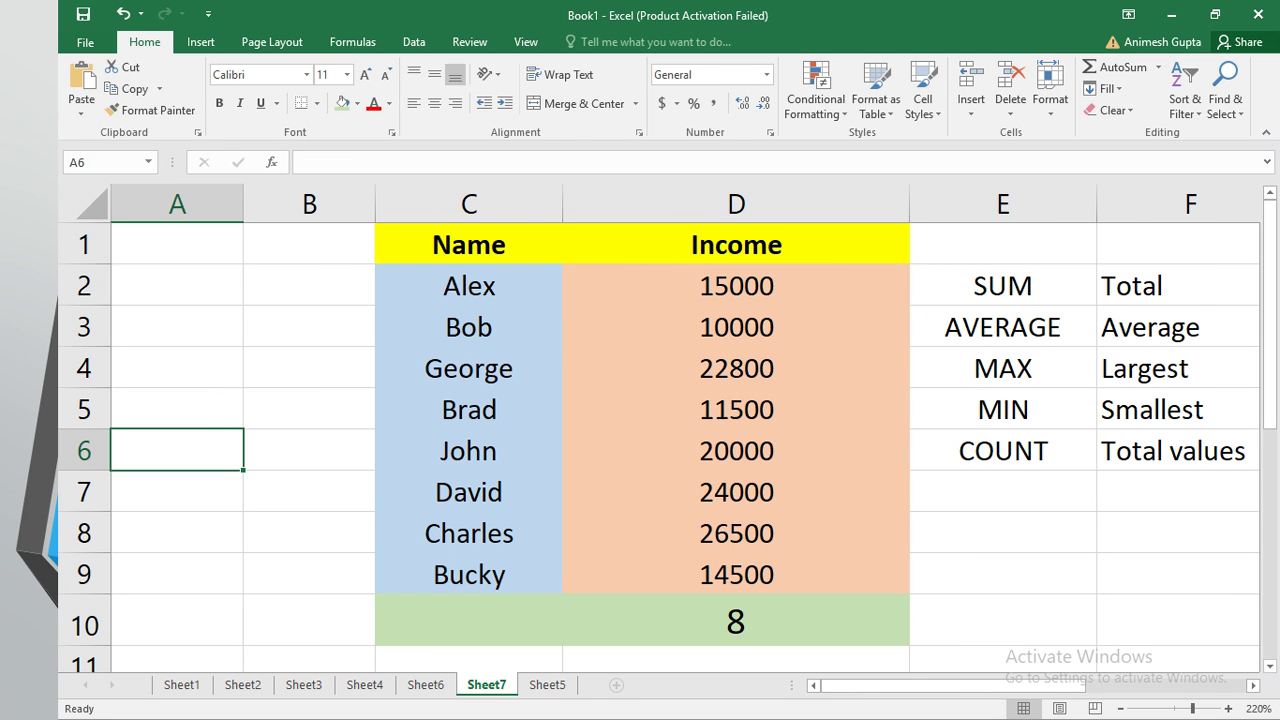
click(1178, 451)
click(304, 162)
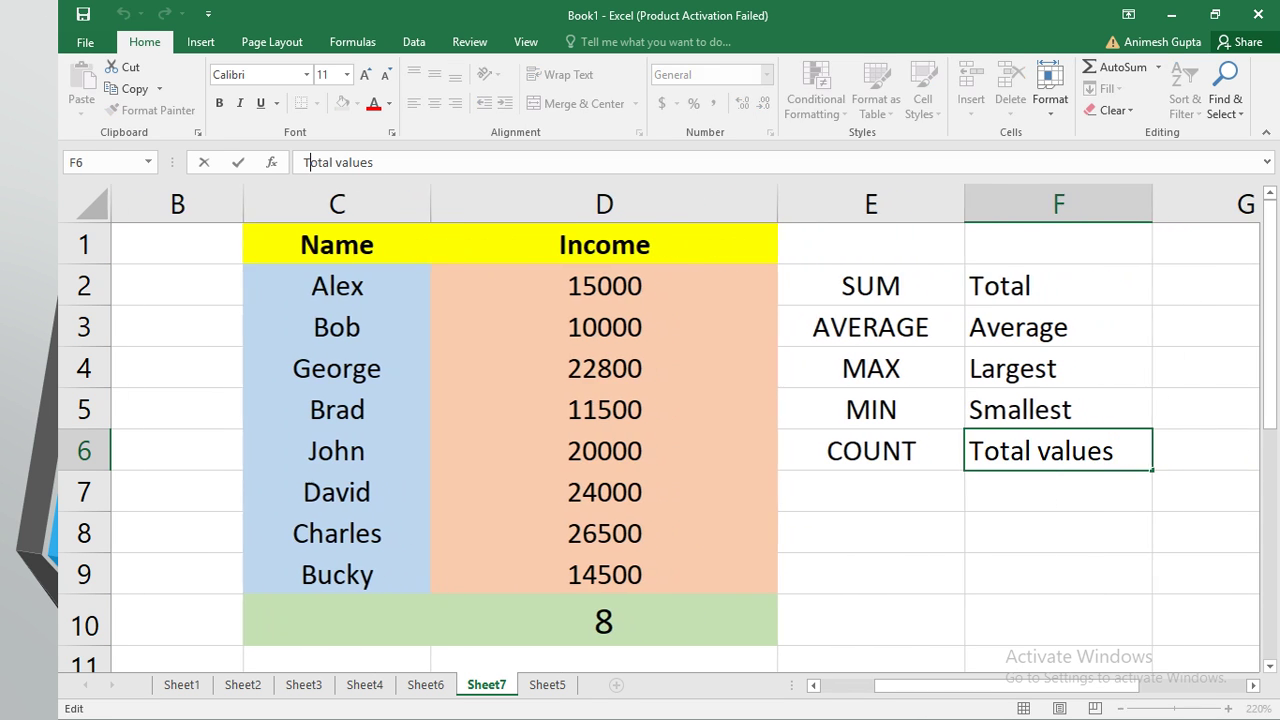
text(Count)
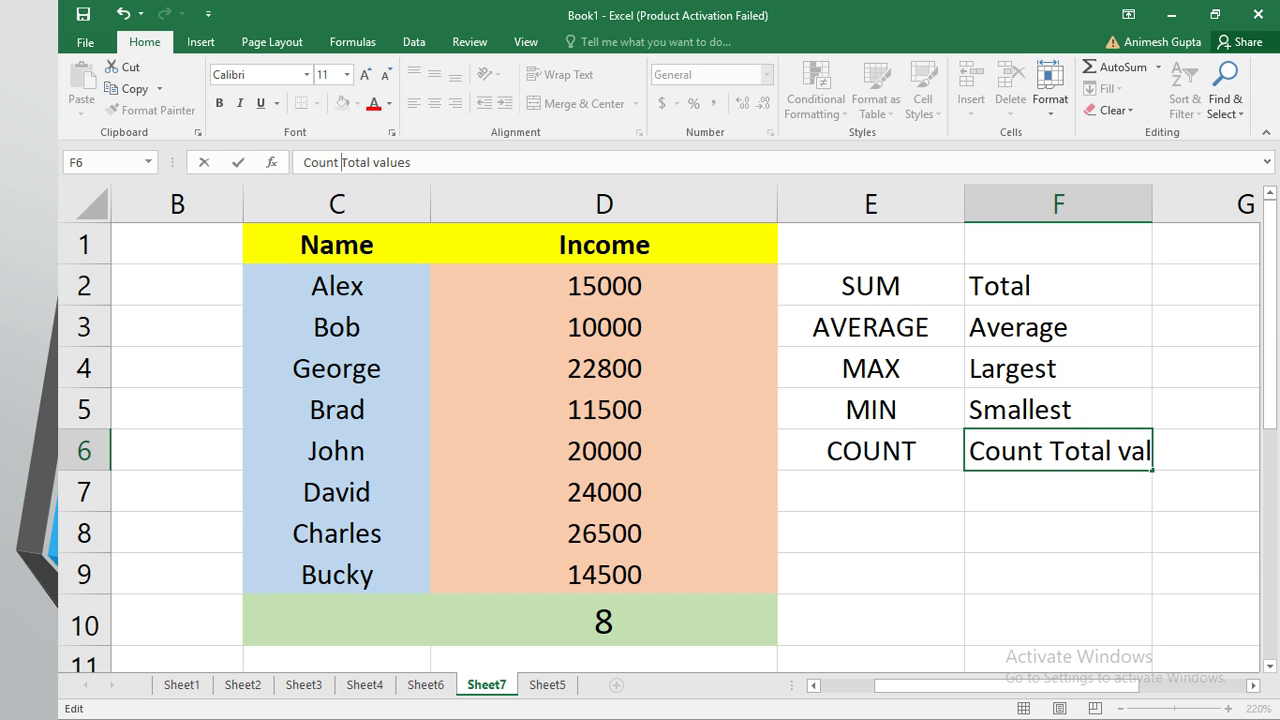
Widen column F to fit the function descriptions and select the empty cell E8.
drag(1058, 204, 1240, 204)
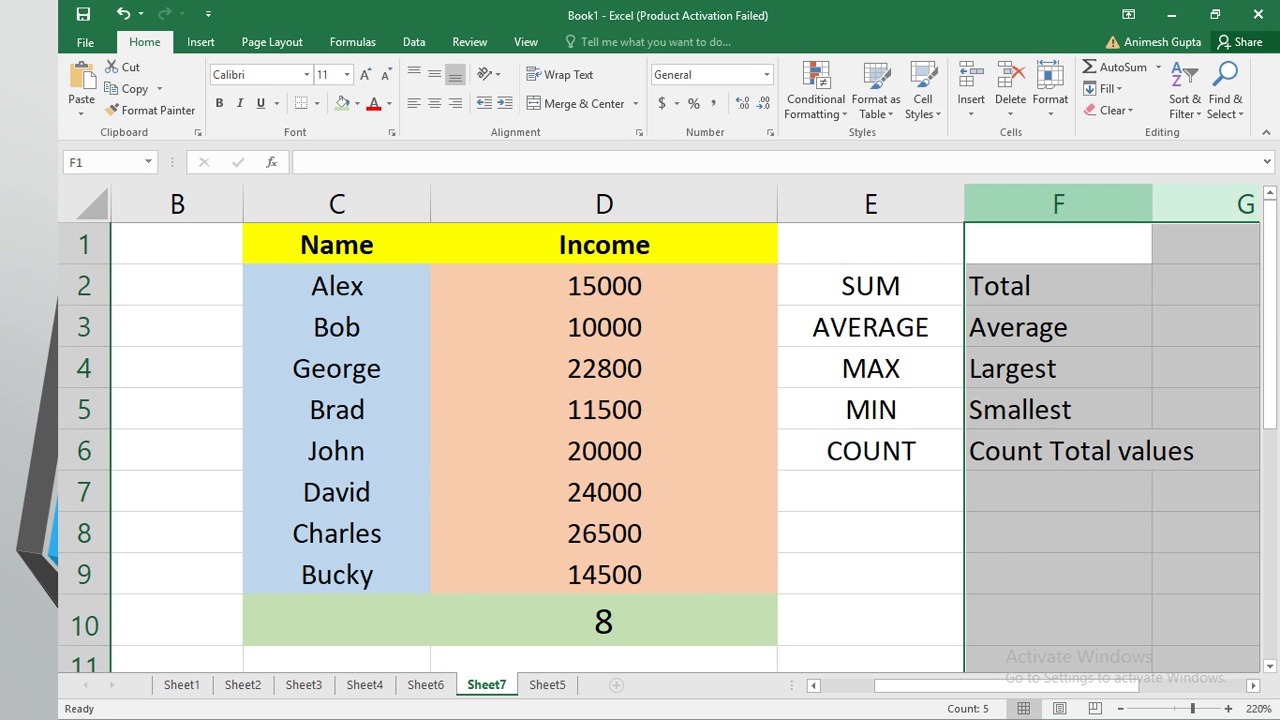
drag(1152, 204, 1219, 204)
click(1270, 560)
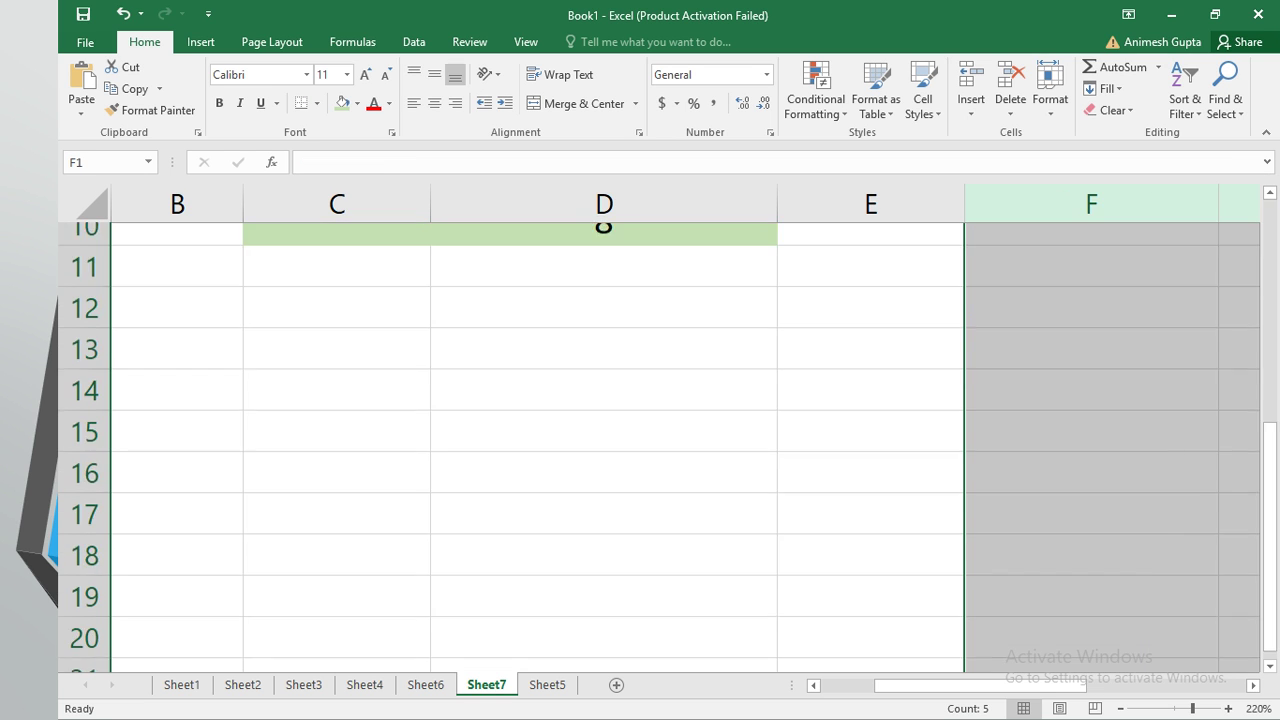
click(870, 533)
scroll(870, 533, up, 4)
click(870, 533)
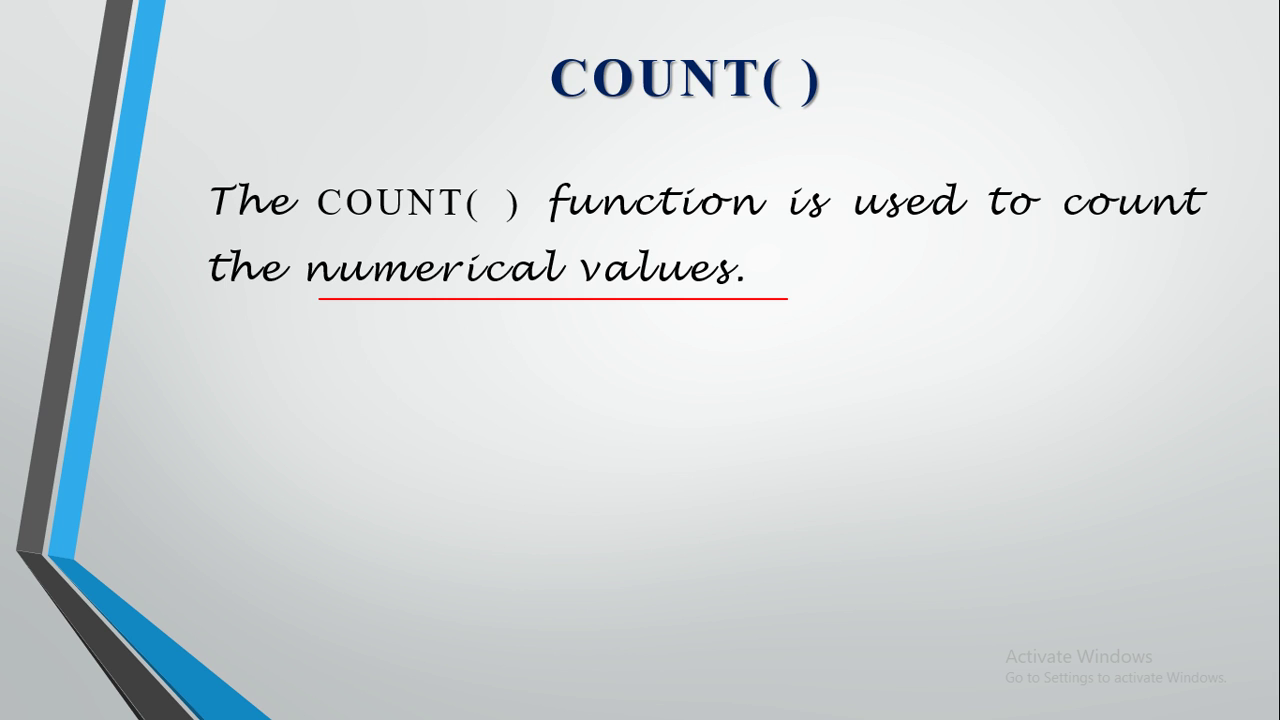
Switch from the slide show back to Excel and examine the functions offered by AutoSum without applying any.
key(alt+Tab)
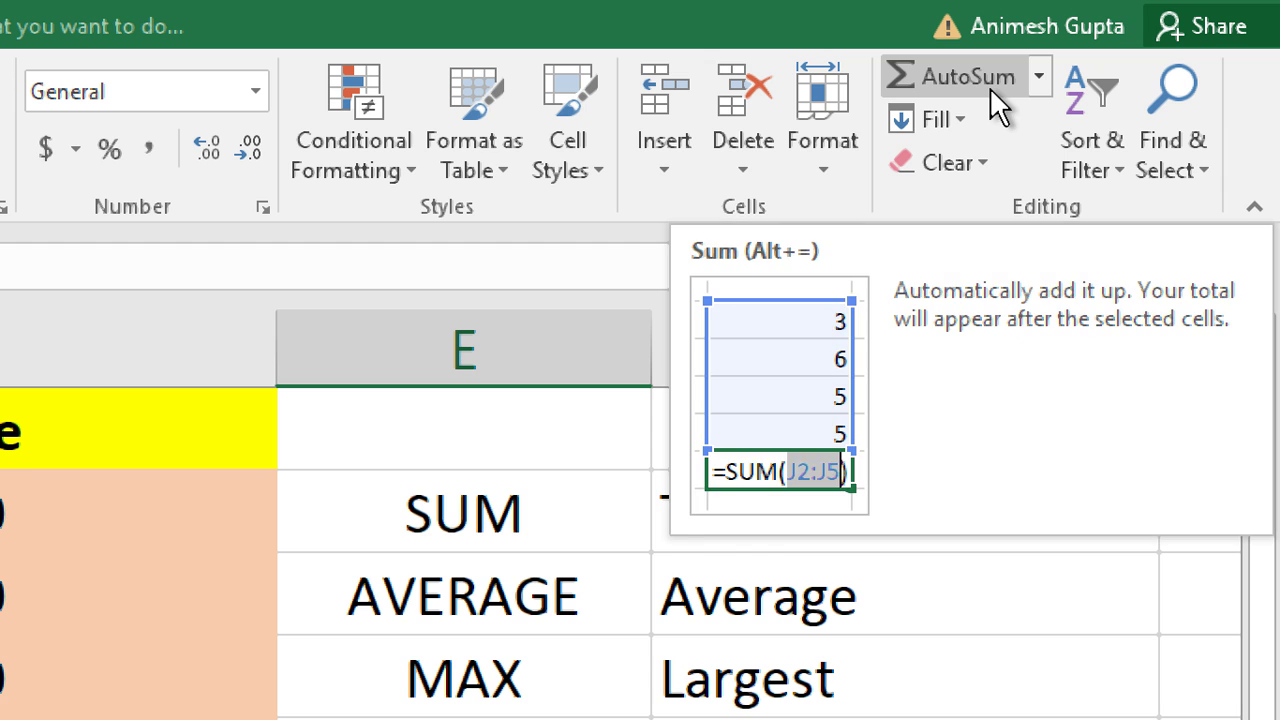
click(990, 87)
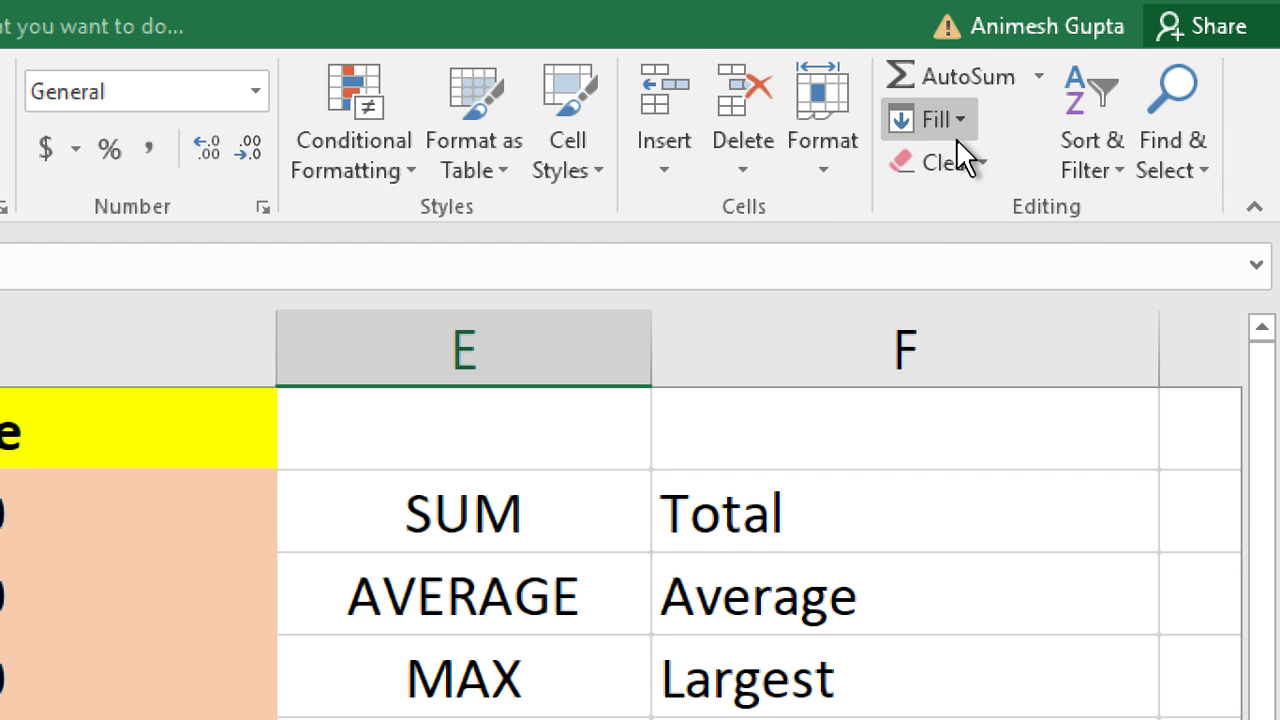
click(1044, 77)
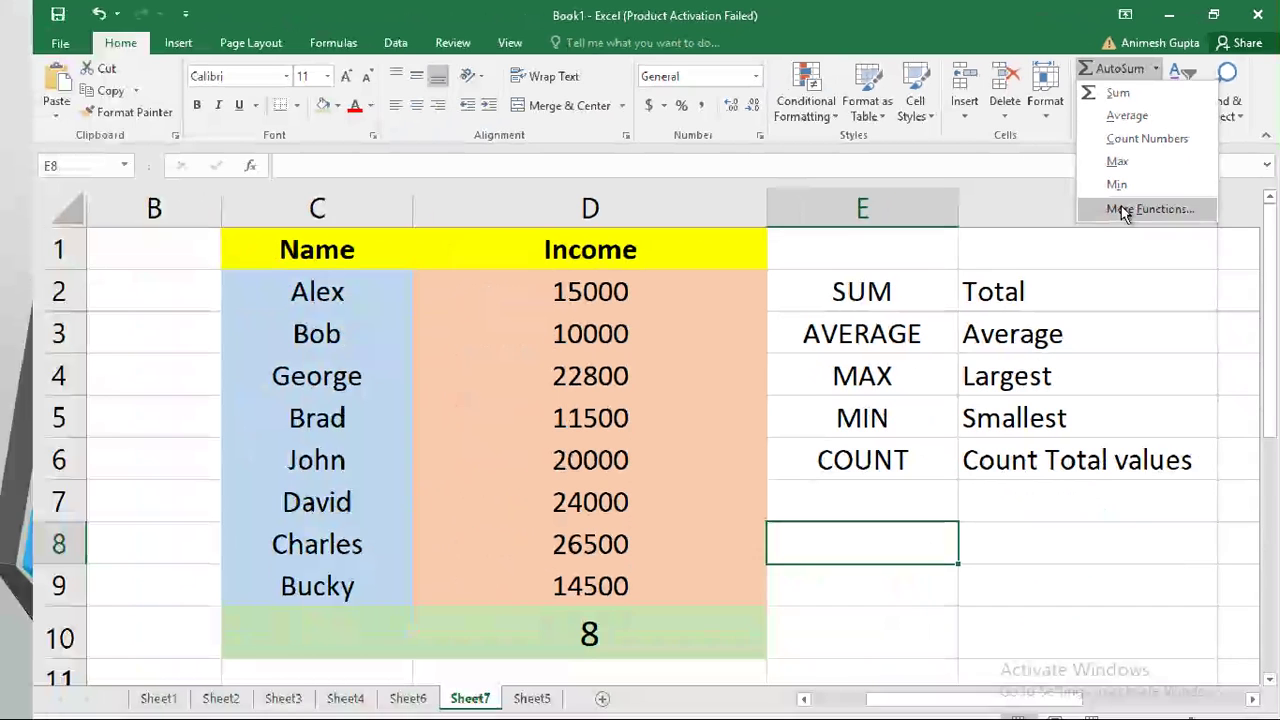
key(Escape)
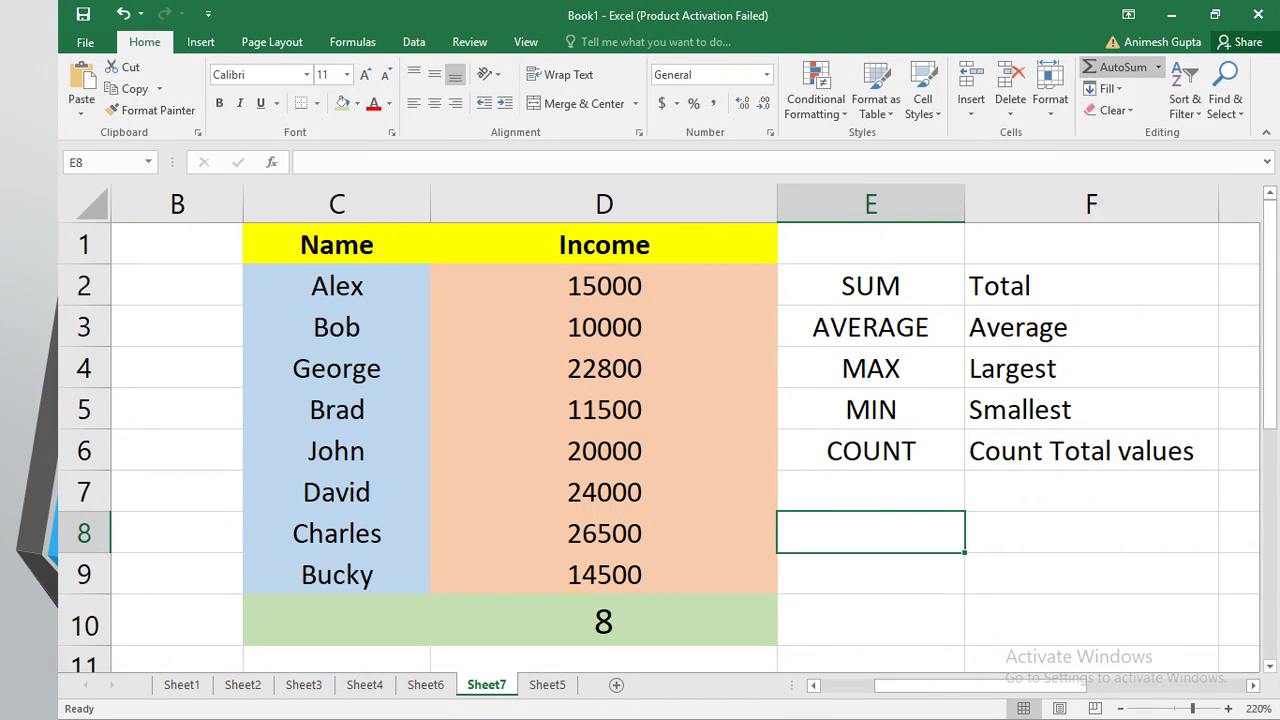